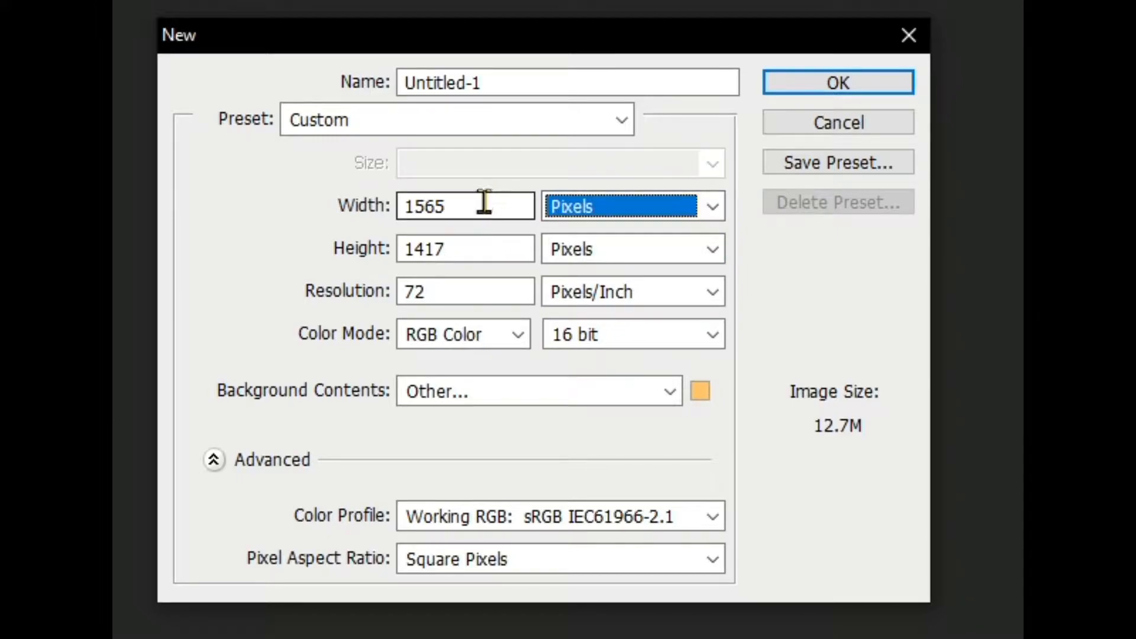
- Create a new document named Carrom Texture, 552 pixels wide and 500 pixels high
{"action": "type", "text": "552"}
{"action": "left_click_drag", "start_coordinate": [467, 251], "coordinate": [397, 264]}
{"action": "type", "text": "500"}
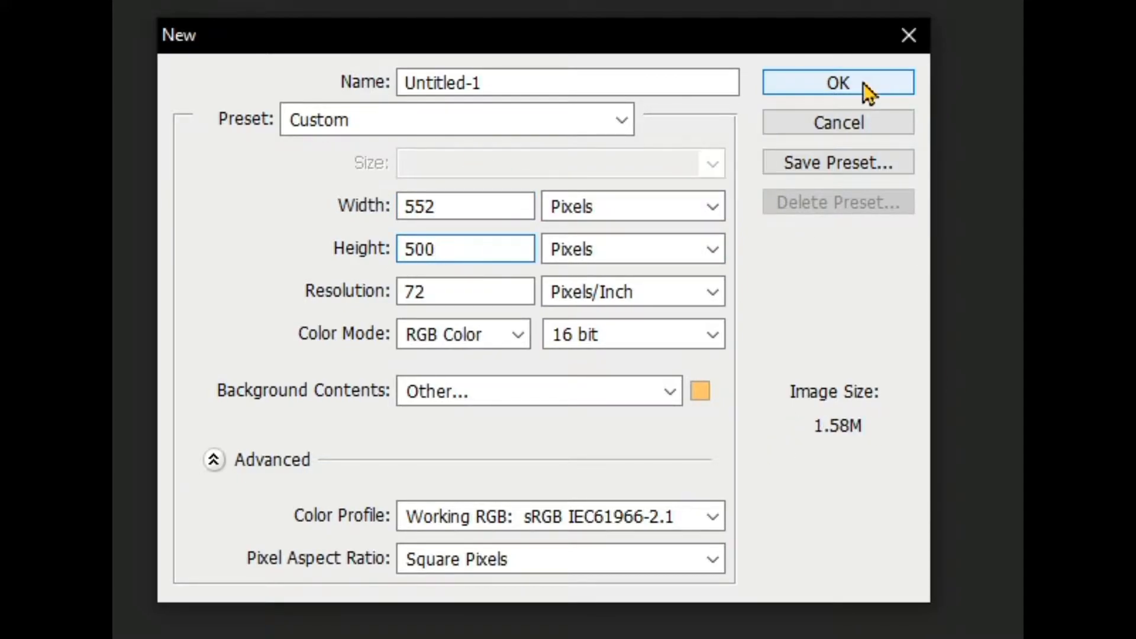
{"action": "left_click_drag", "start_coordinate": [491, 83], "coordinate": [346, 86]}
{"action": "type", "text": "Carrom Texture"}
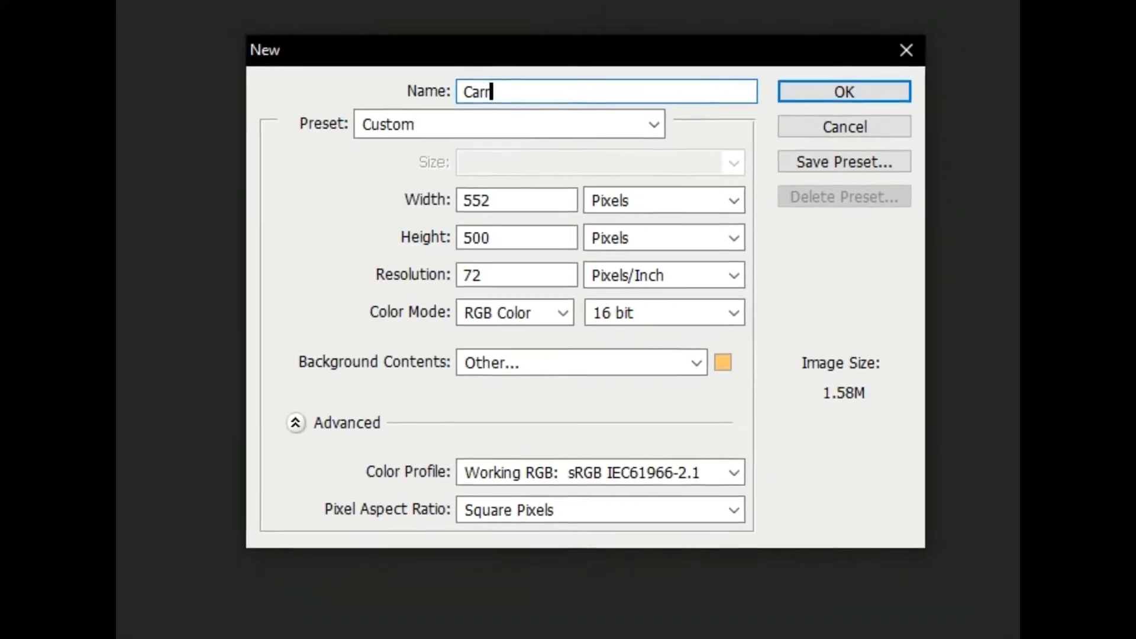
{"action": "key", "text": "Return"}
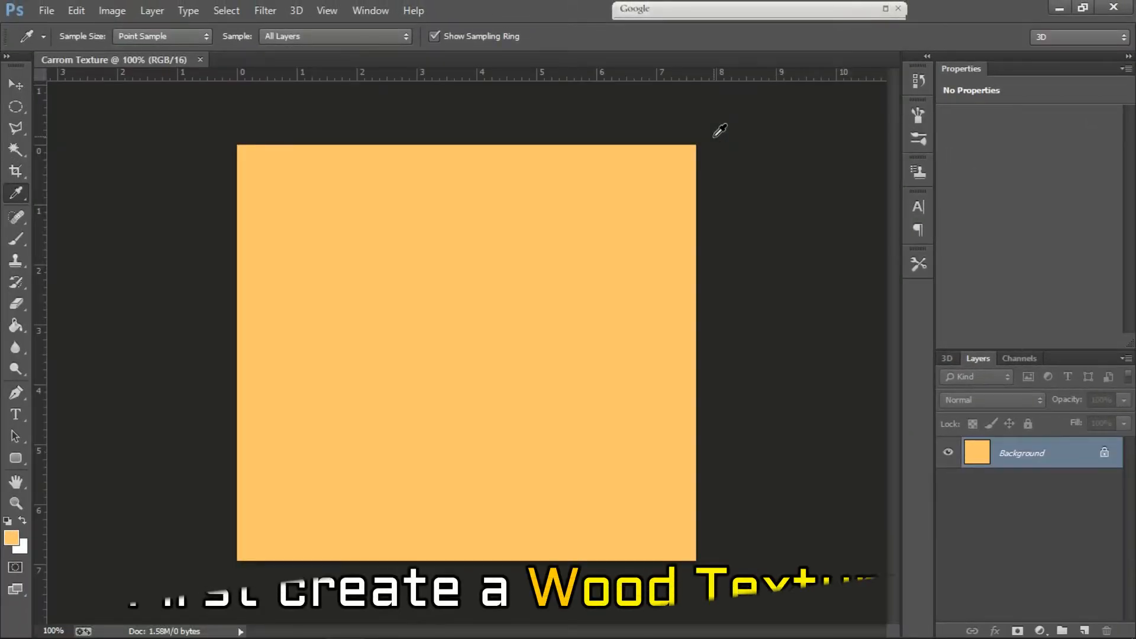
{"action": "key", "text": "v"}
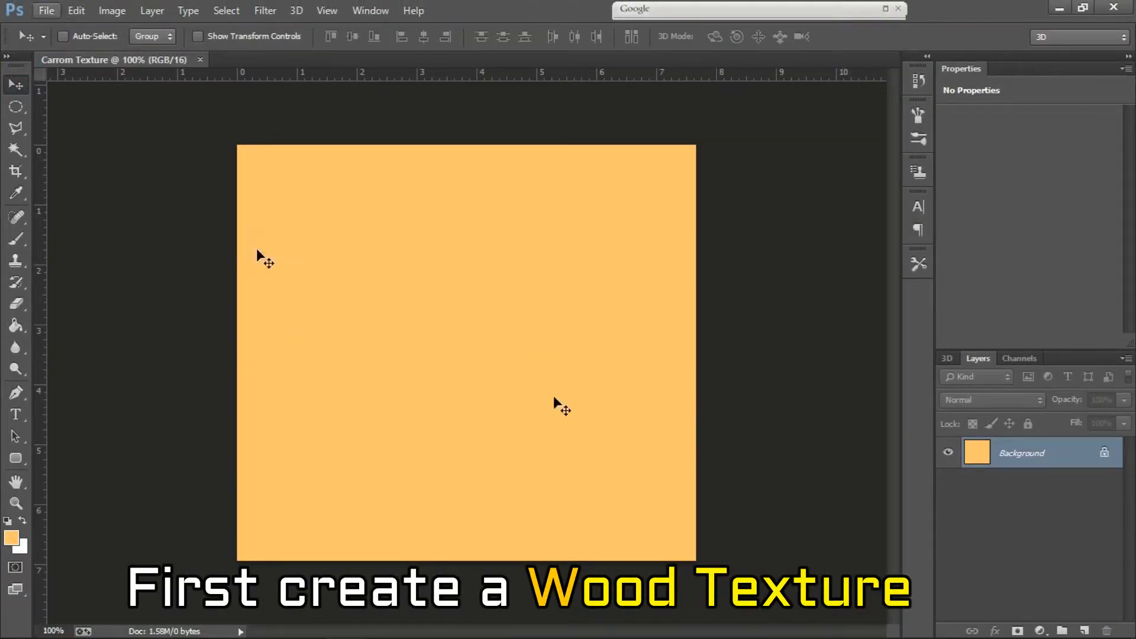
- Unlock the orange background layer and apply Add Noise at 15%, Uniform and Monochromatic
{"action": "left_click", "coordinate": [1105, 452]}
{"action": "left_click", "coordinate": [265, 10]}
{"action": "mouse_move", "coordinate": [331, 237]}
{"action": "left_click", "coordinate": [518, 226]}
{"action": "left_click_drag", "start_coordinate": [453, 338], "coordinate": [451, 338]}
{"action": "left_click", "coordinate": [525, 321]}
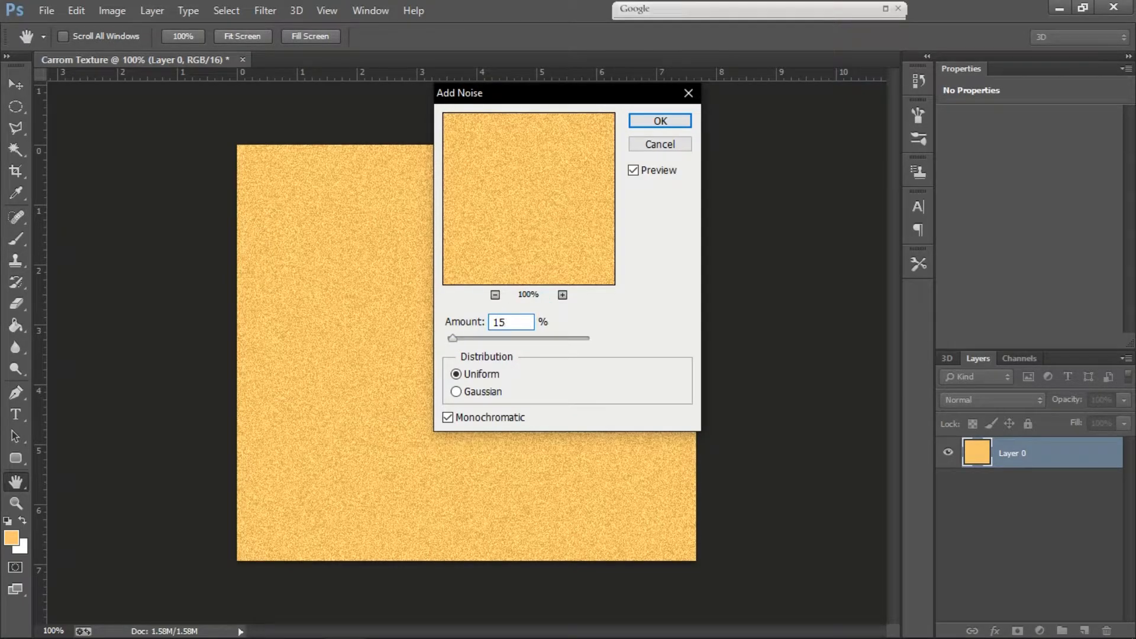
{"action": "left_click", "coordinate": [450, 418]}
{"action": "left_click", "coordinate": [448, 419]}
{"action": "left_click", "coordinate": [656, 121]}
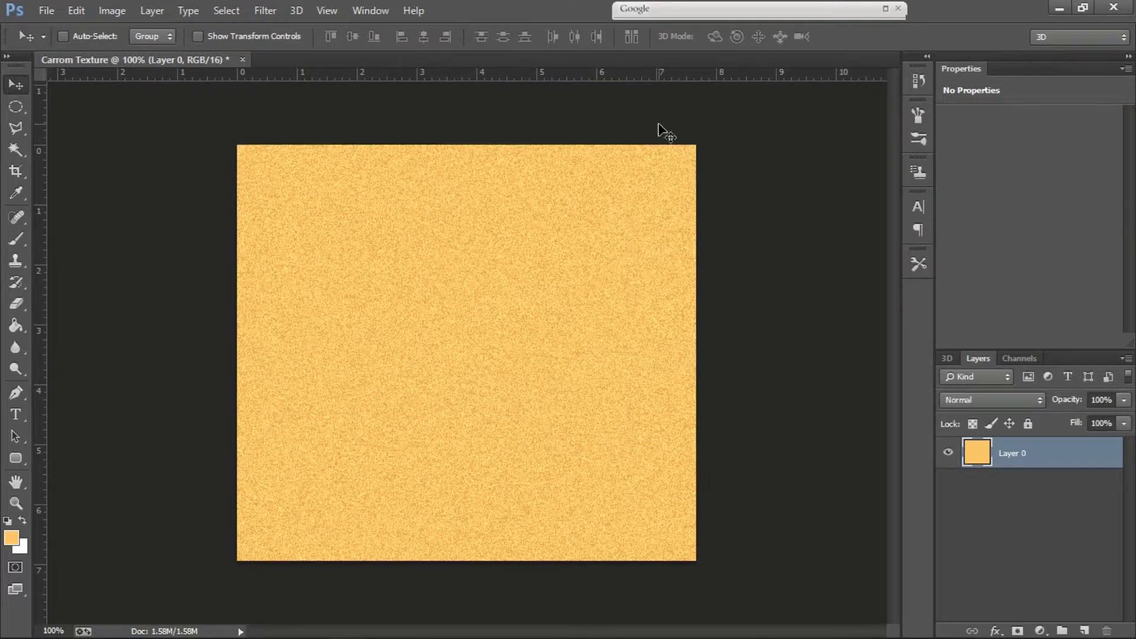
- Apply a Motion Blur to the noisy layer with an angle of 0° and a distance of 9 pixels
{"action": "left_click", "coordinate": [265, 13]}
{"action": "mouse_move", "coordinate": [393, 201]}
{"action": "left_click", "coordinate": [527, 344]}
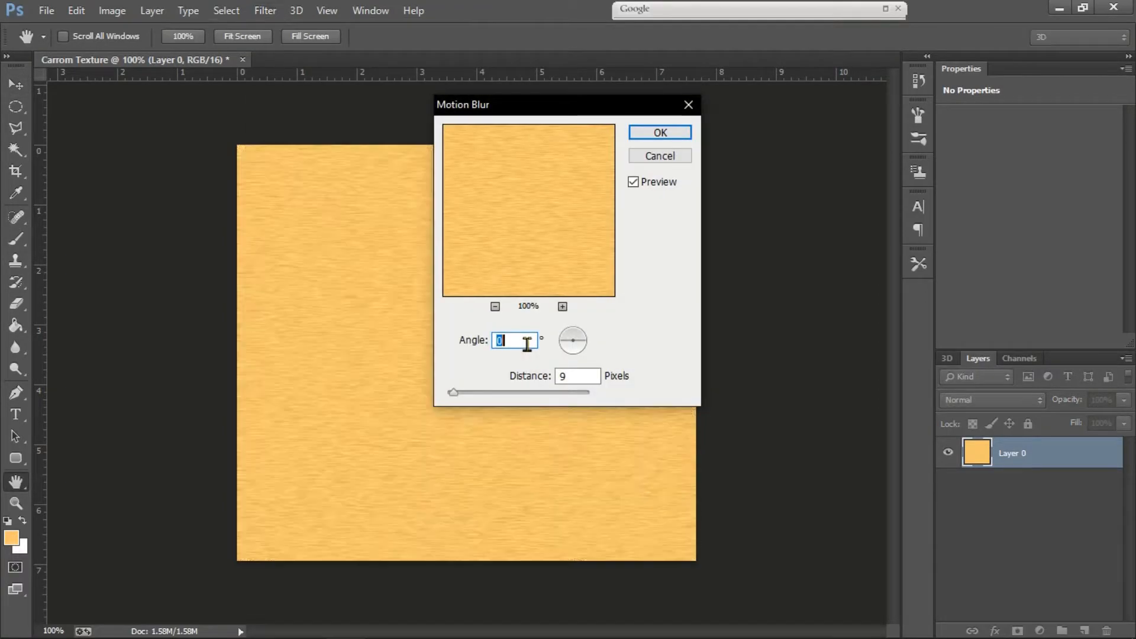
{"action": "left_click", "coordinate": [526, 342]}
{"action": "double_click", "coordinate": [570, 375]}
{"action": "left_click", "coordinate": [659, 133]}
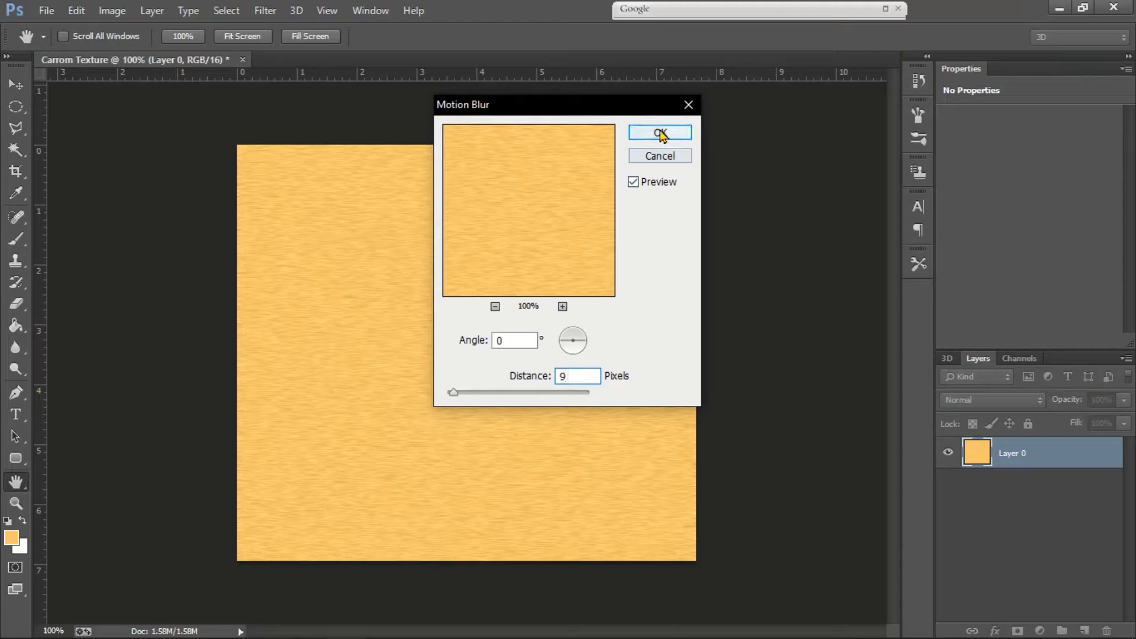
{"action": "key", "text": "v"}
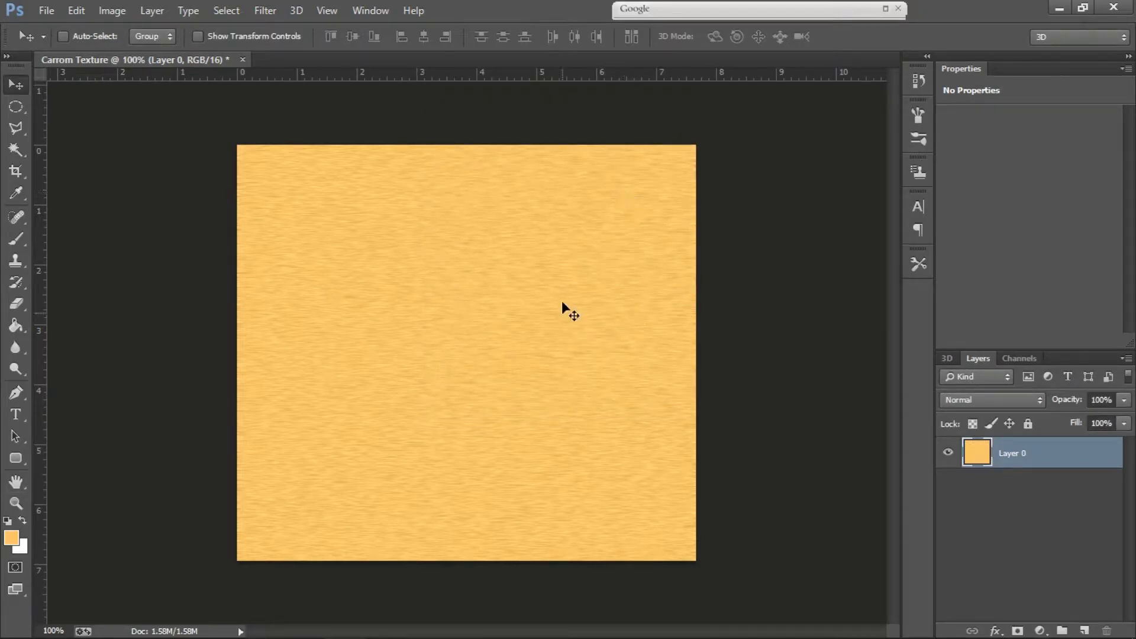
- Adjust the Reds of the texture with Hue/Saturation, setting Hue to -17 and Saturation to +94
{"action": "left_click", "coordinate": [112, 10]}
{"action": "mouse_move", "coordinate": [177, 53]}
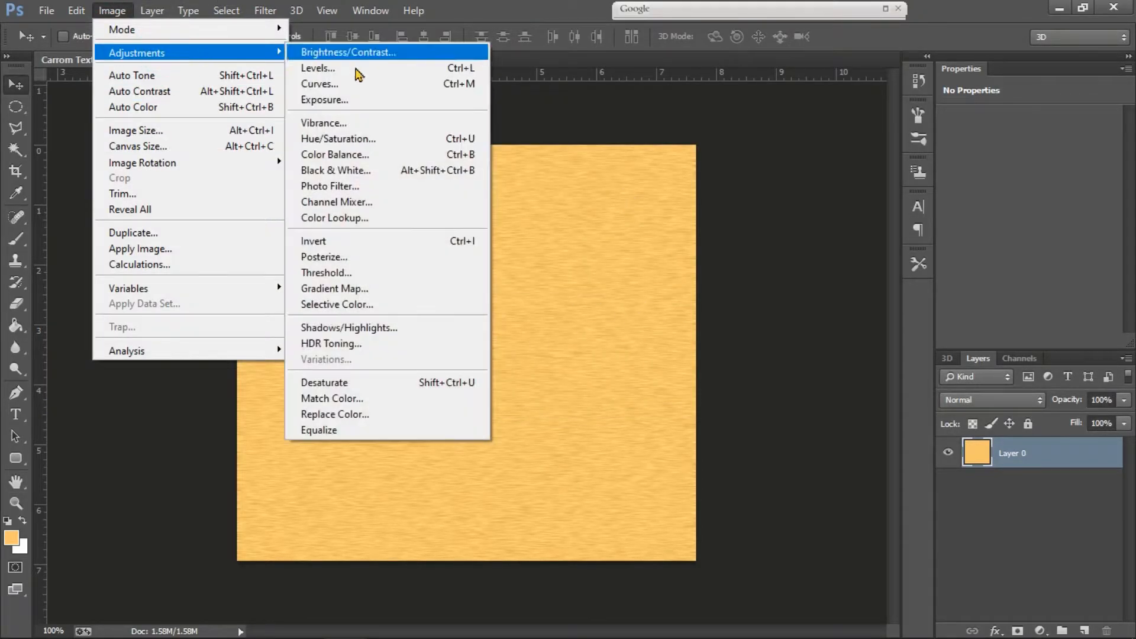
{"action": "left_click", "coordinate": [387, 142]}
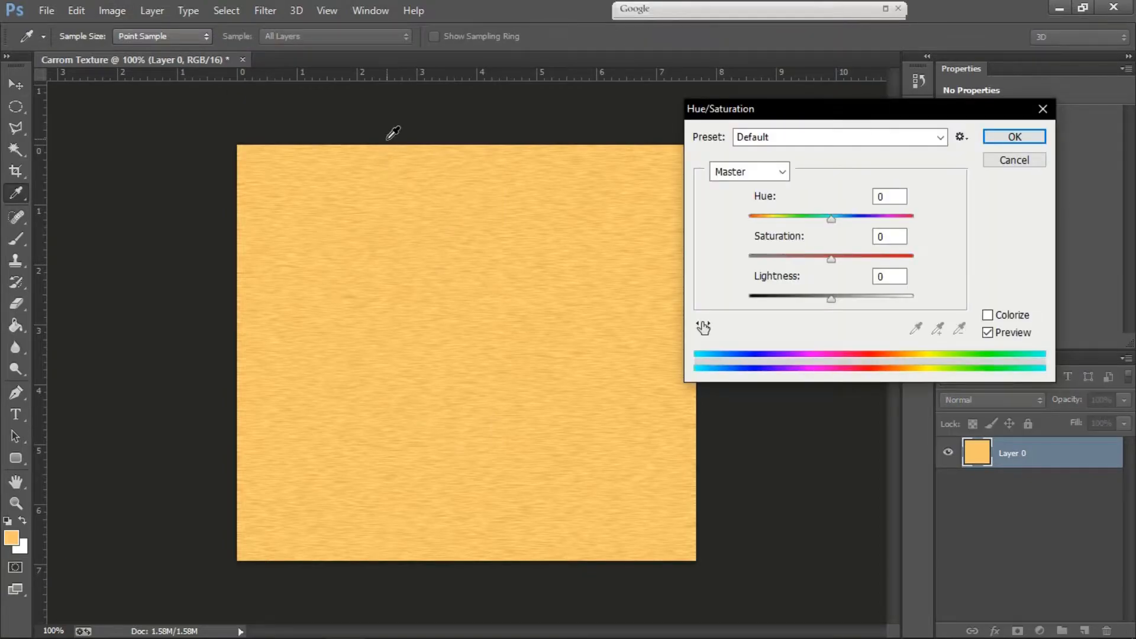
{"action": "left_click_drag", "start_coordinate": [801, 116], "coordinate": [762, 100]}
{"action": "left_click", "coordinate": [734, 156]}
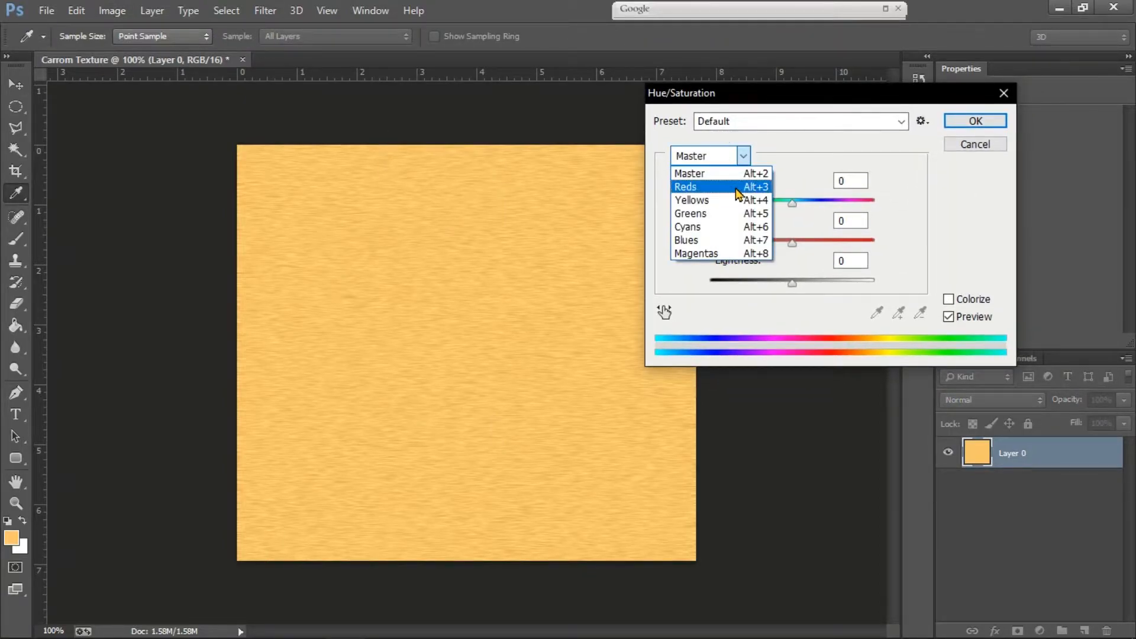
{"action": "left_click", "coordinate": [711, 179]}
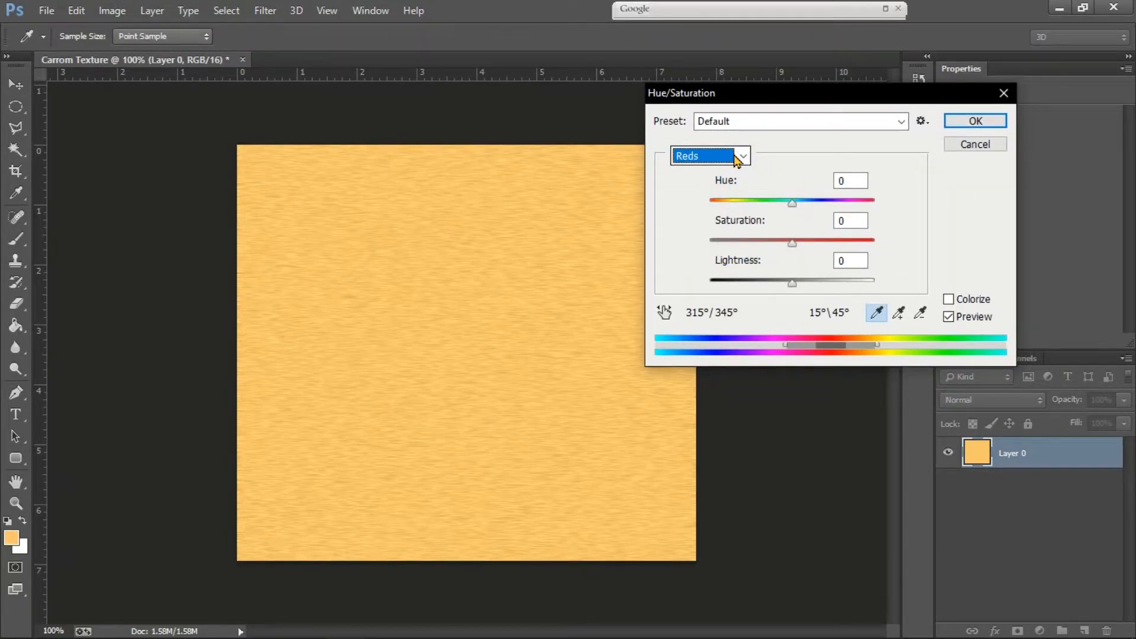
{"action": "left_click", "coordinate": [792, 201]}
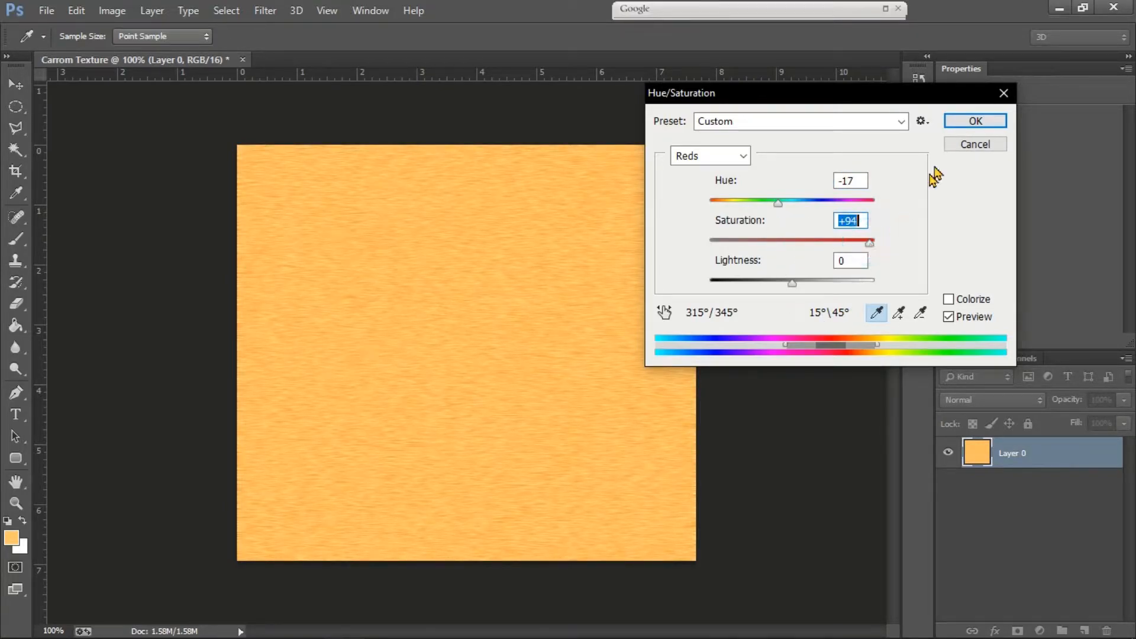
{"action": "left_click", "coordinate": [976, 121]}
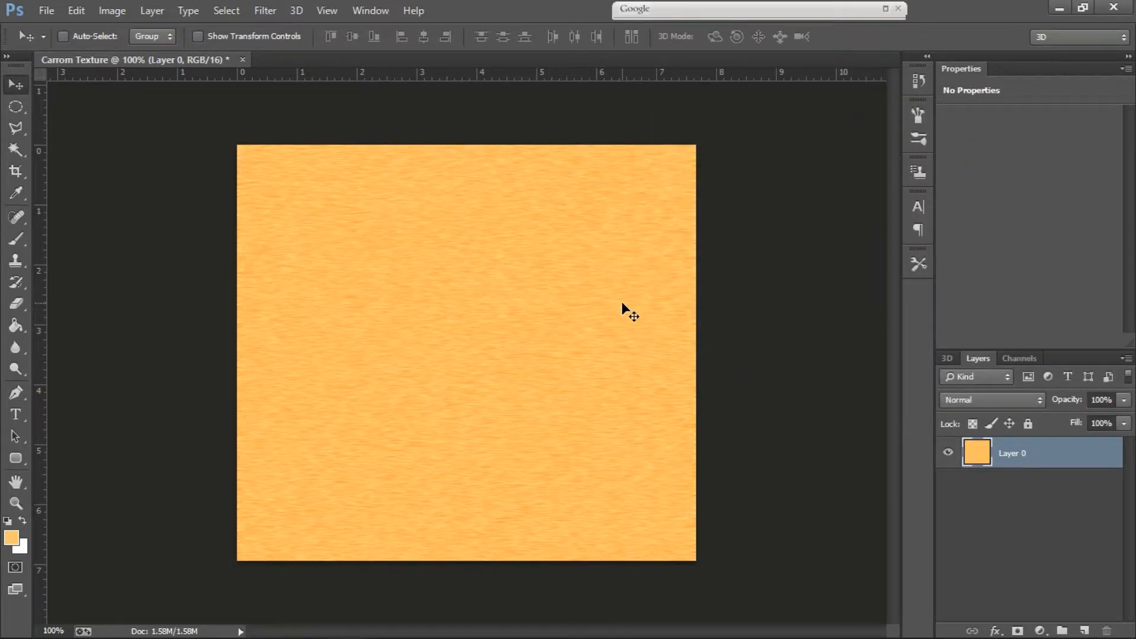
- Warp the streaks all over the texture into wavy wood grain with Liquify, using a brush of size 100 and pressure 100
{"action": "left_click", "coordinate": [266, 10]}
{"action": "left_click", "coordinate": [310, 141]}
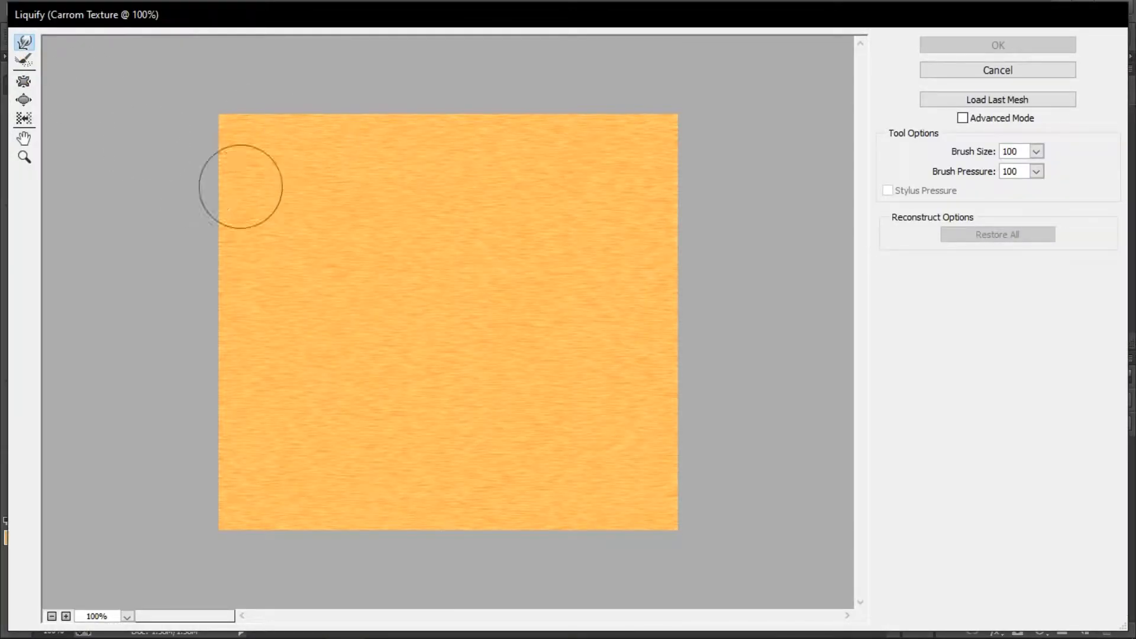
{"action": "left_click_drag", "start_coordinate": [306, 238], "coordinate": [548, 257]}
{"action": "left_click_drag", "start_coordinate": [264, 344], "coordinate": [468, 358]}
{"action": "left_click_drag", "start_coordinate": [382, 449], "coordinate": [589, 453]}
{"action": "left_click_drag", "start_coordinate": [570, 325], "coordinate": [653, 170]}
{"action": "left_click_drag", "start_coordinate": [233, 505], "coordinate": [211, 529]}
{"action": "left_click_drag", "start_coordinate": [681, 511], "coordinate": [659, 535]}
{"action": "left_click_drag", "start_coordinate": [252, 351], "coordinate": [237, 359]}
{"action": "left_click_drag", "start_coordinate": [664, 456], "coordinate": [690, 459]}
{"action": "mouse_move", "coordinate": [383, 248]}
{"action": "left_mouse_down"}
{"action": "mouse_move", "coordinate": [421, 152]}
{"action": "mouse_move", "coordinate": [322, 162]}
{"action": "left_mouse_up"}
{"action": "left_click_drag", "start_coordinate": [395, 421], "coordinate": [304, 454]}
{"action": "left_click_drag", "start_coordinate": [478, 312], "coordinate": [556, 446]}
{"action": "left_click_drag", "start_coordinate": [553, 172], "coordinate": [539, 217]}
{"action": "left_click_drag", "start_coordinate": [256, 184], "coordinate": [268, 222]}
{"action": "left_click_drag", "start_coordinate": [615, 325], "coordinate": [618, 376]}
{"action": "left_click_drag", "start_coordinate": [269, 333], "coordinate": [276, 385]}
{"action": "left_click_drag", "start_coordinate": [438, 391], "coordinate": [477, 449]}
{"action": "left_click_drag", "start_coordinate": [570, 462], "coordinate": [587, 505]}
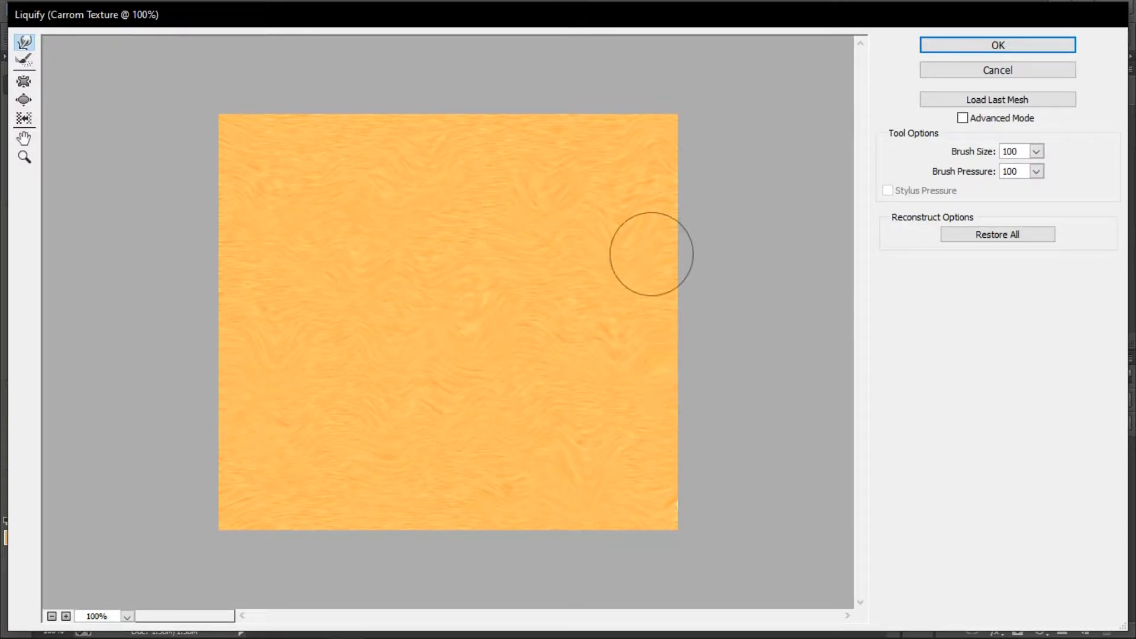
{"action": "left_click", "coordinate": [1053, 44]}
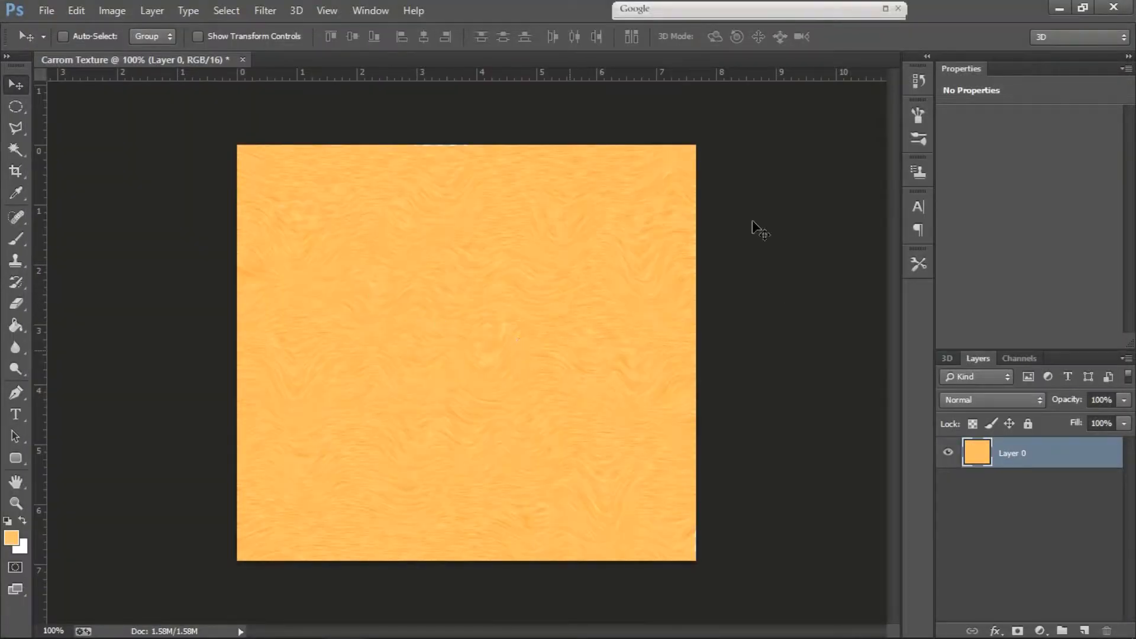
- Create a new document named Carrom board from the International Paper preset, size A4, with a white background
{"action": "left_click", "coordinate": [46, 10]}
{"action": "left_click", "coordinate": [74, 31]}
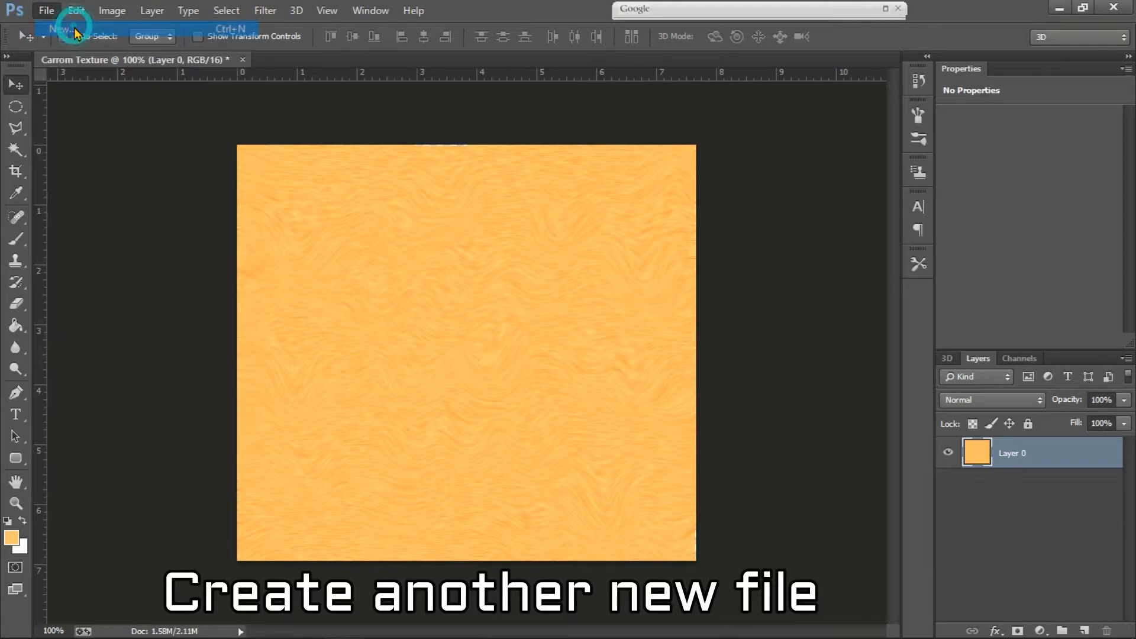
{"action": "type", "text": "Carr"}
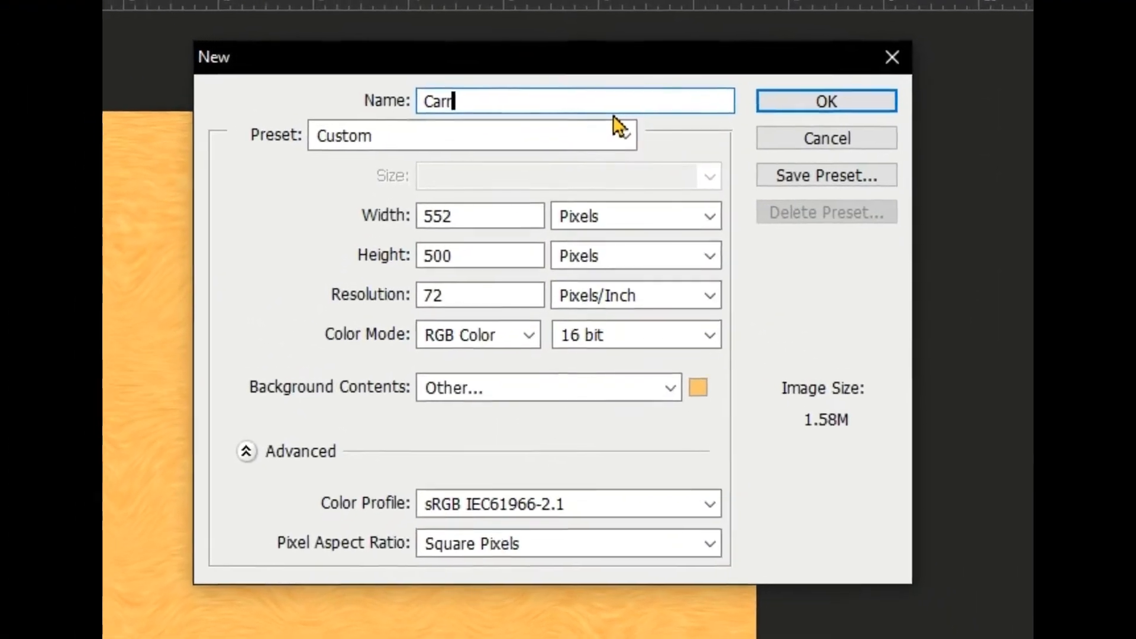
{"action": "type", "text": "om board"}
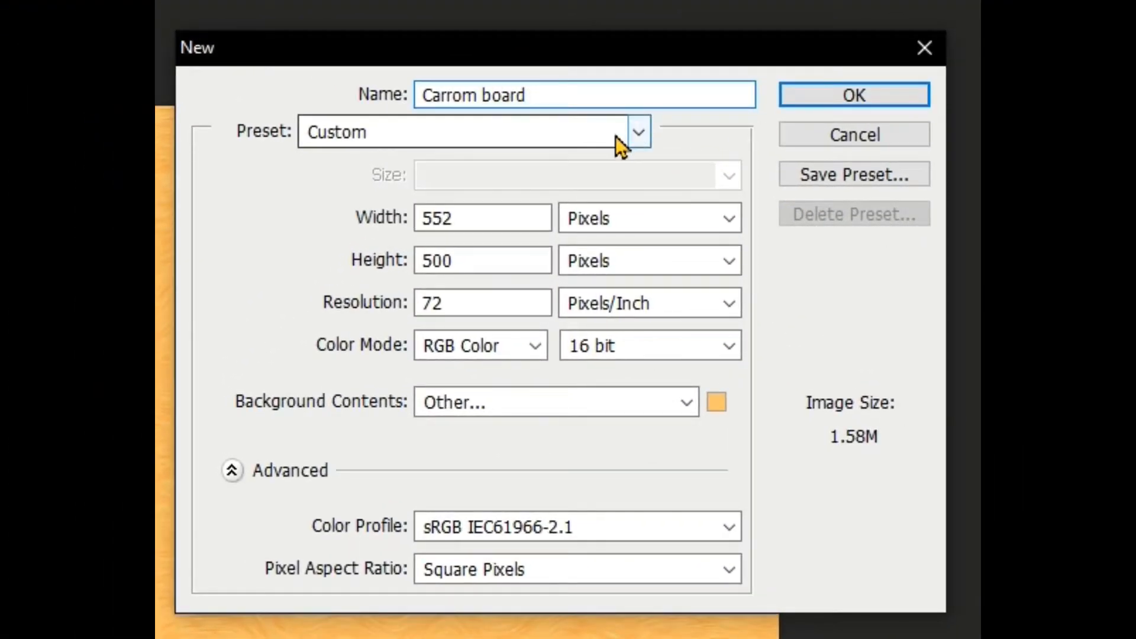
{"action": "left_click", "coordinate": [605, 124]}
{"action": "left_click", "coordinate": [605, 123]}
{"action": "left_click", "coordinate": [525, 134]}
{"action": "left_click", "coordinate": [508, 251]}
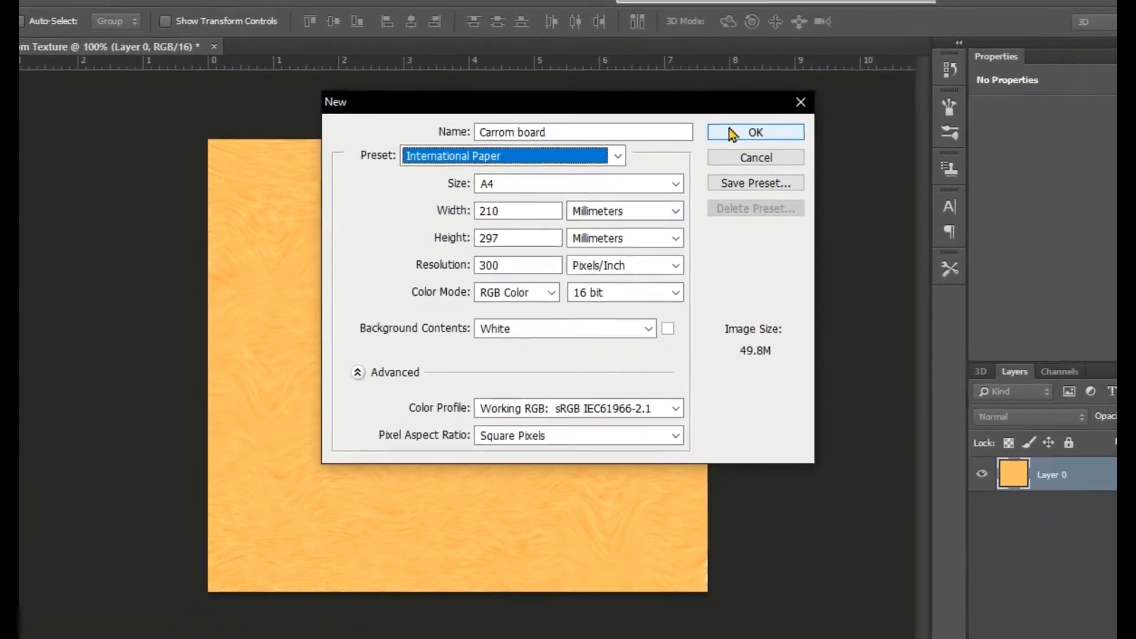
{"action": "left_click", "coordinate": [805, 96]}
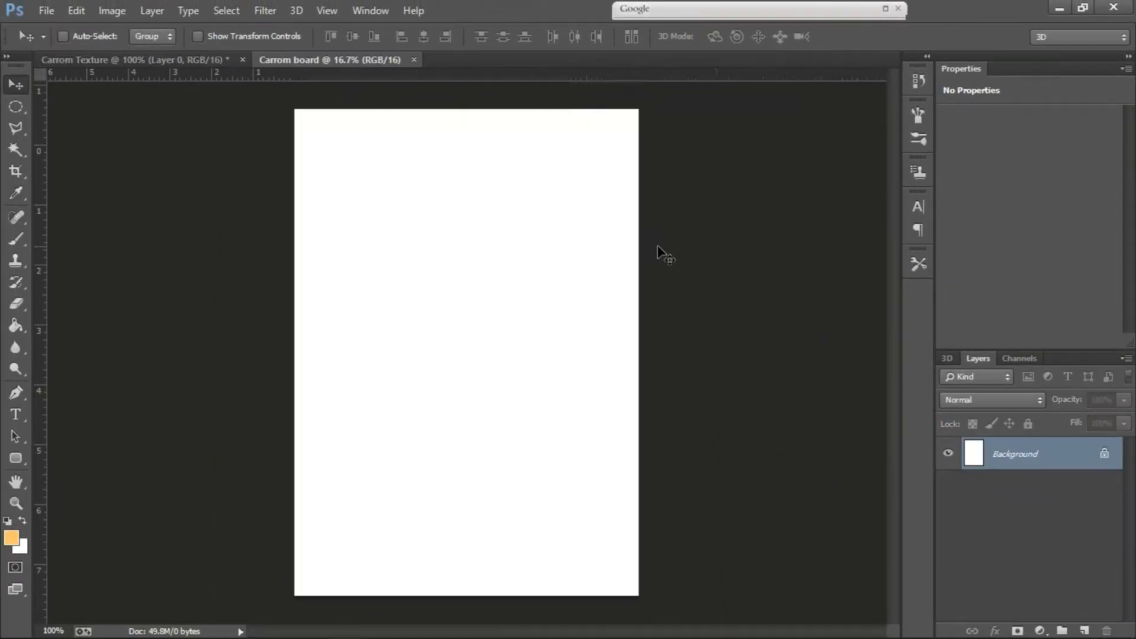
- Rotate the Carrom board canvas to landscape and unlock its background layer
{"action": "left_click", "coordinate": [122, 10]}
{"action": "left_click", "coordinate": [337, 177]}
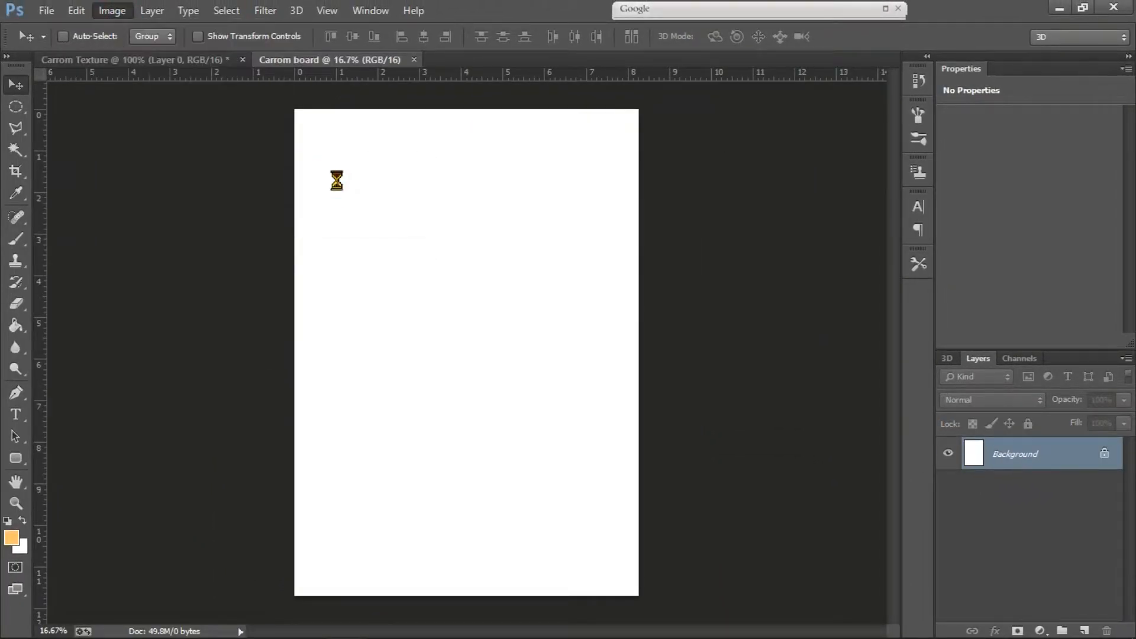
{"action": "key", "text": "ctrl+0"}
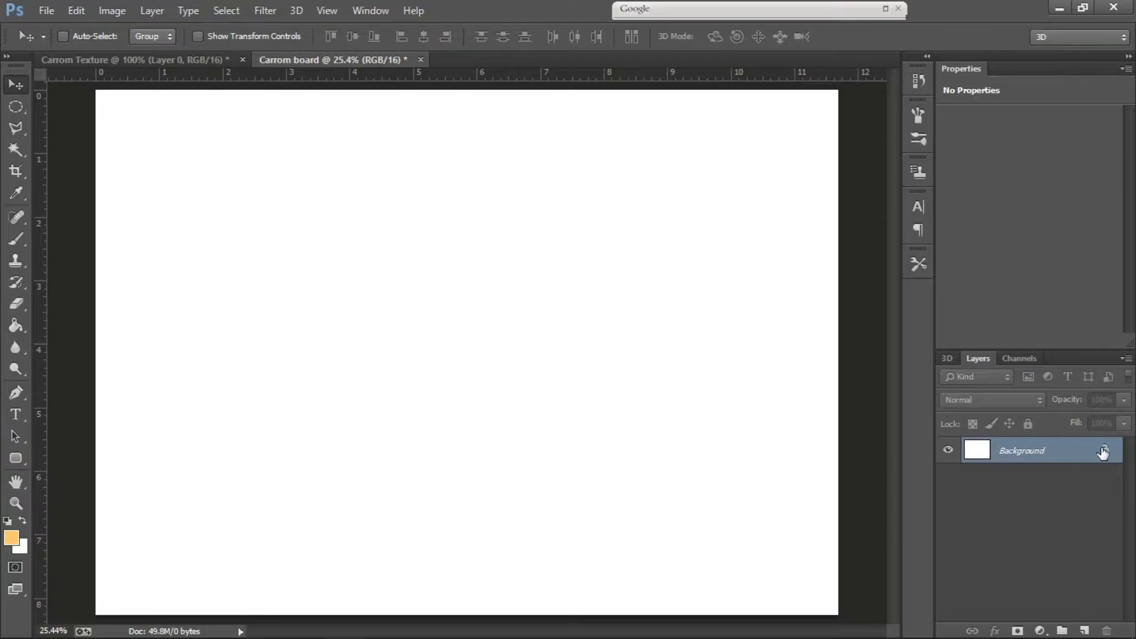
{"action": "left_click", "coordinate": [1104, 451]}
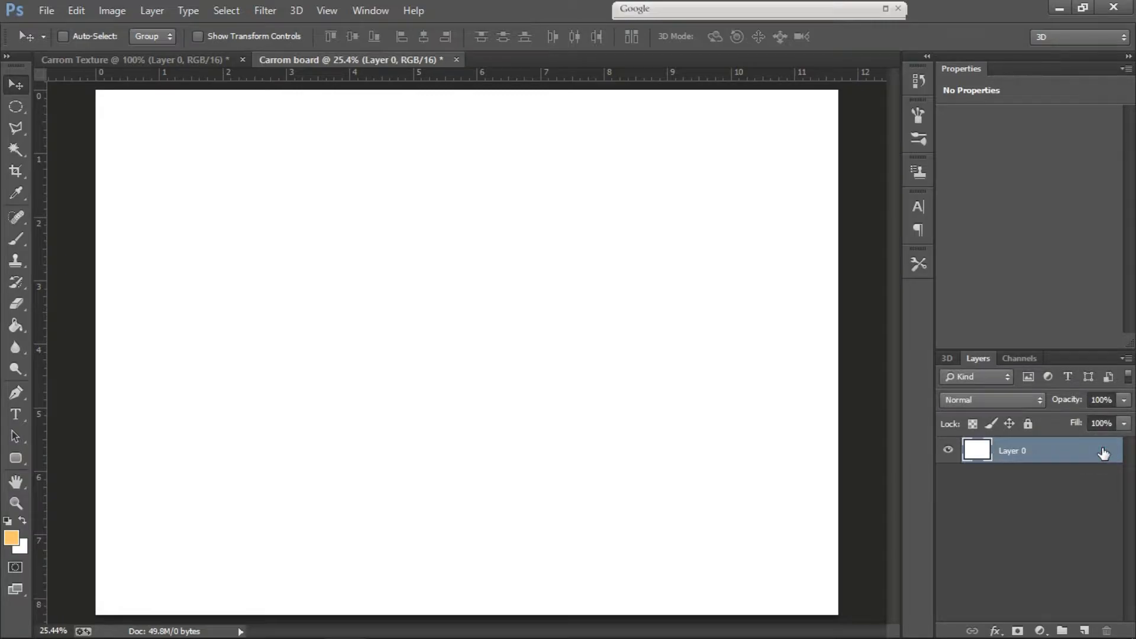
- Make a centred rectangular selection about 9.5 by 7 inches on the page, adjusting its sides with Transform Selection
{"action": "left_click", "coordinate": [15, 107]}
{"action": "left_click", "coordinate": [77, 105]}
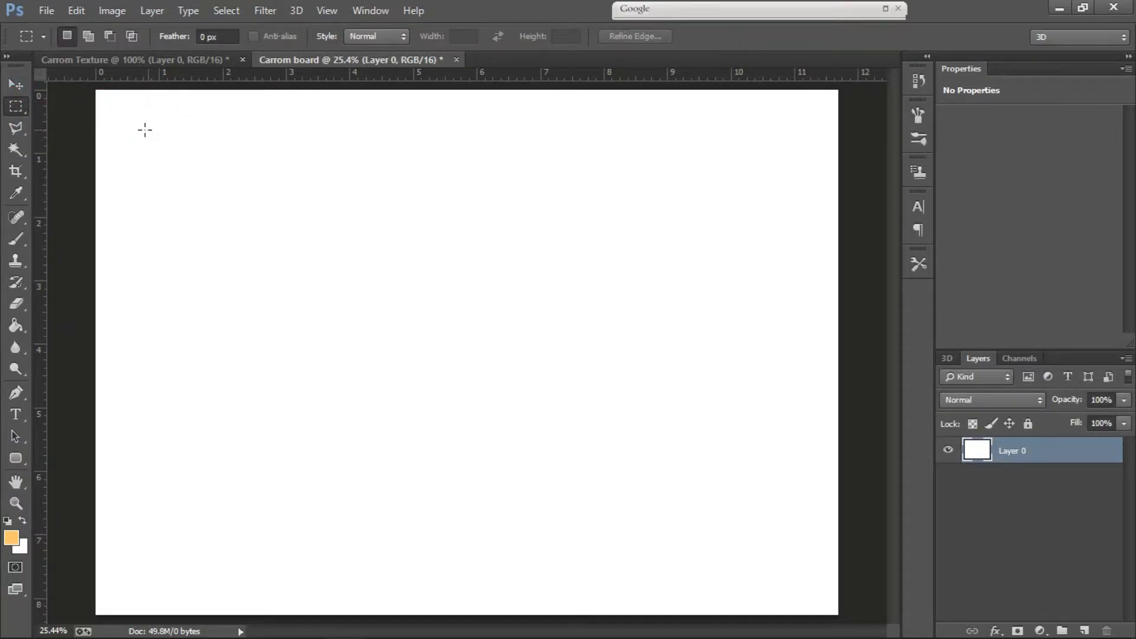
{"action": "left_click_drag", "start_coordinate": [169, 152], "coordinate": [791, 591]}
{"action": "left_click_drag", "start_coordinate": [454, 152], "coordinate": [441, 140]}
{"action": "right_click", "coordinate": [441, 140]}
{"action": "left_click", "coordinate": [521, 349]}
{"action": "left_click_drag", "start_coordinate": [780, 355], "coordinate": [767, 356]}
{"action": "left_click_drag", "start_coordinate": [152, 355], "coordinate": [161, 354]}
{"action": "left_click", "coordinate": [751, 36]}
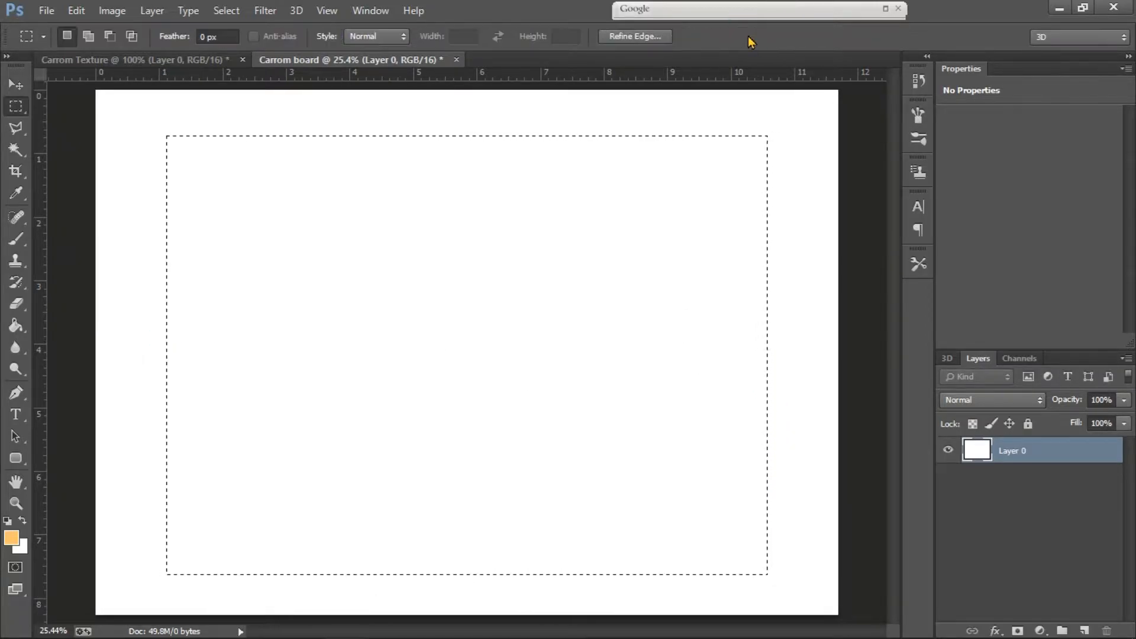
- Set the foreground colour to #333333 and fill the rectangular selection with it using the Paint Bucket
{"action": "left_click", "coordinate": [16, 326]}
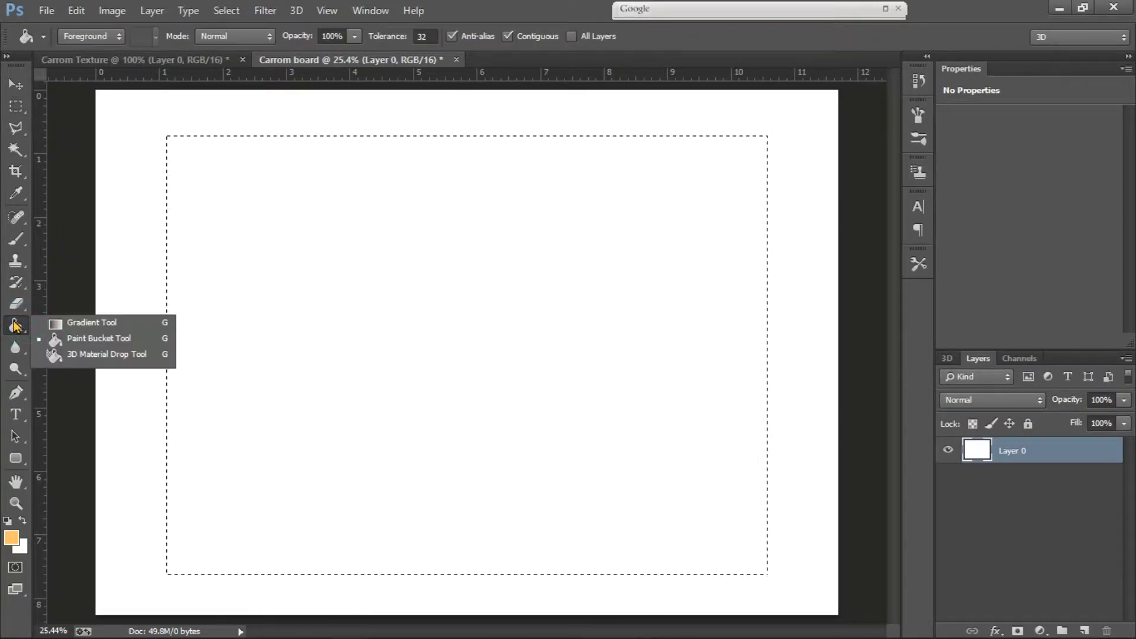
{"action": "left_click", "coordinate": [10, 537]}
{"action": "type", "text": "333333"}
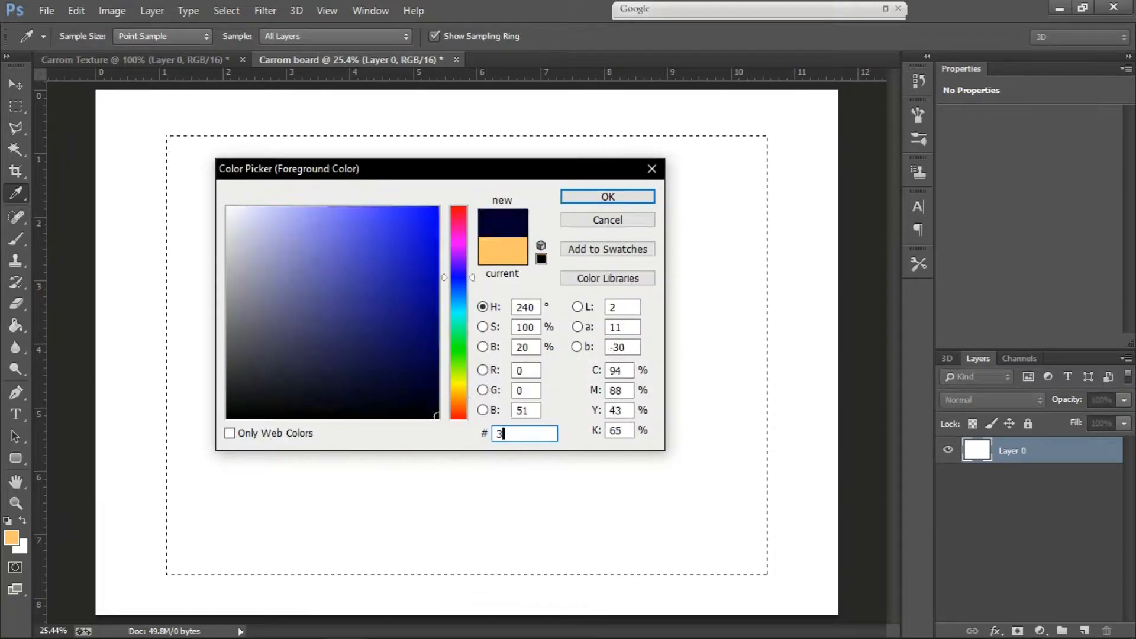
{"action": "left_click", "coordinate": [604, 197]}
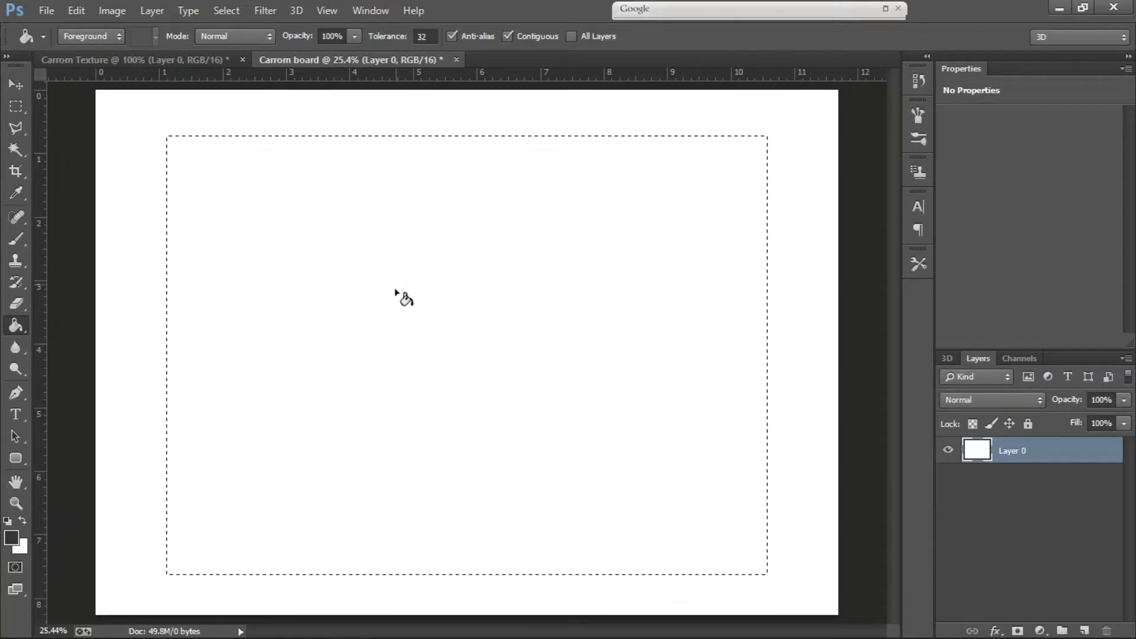
{"action": "left_click", "coordinate": [538, 373]}
- Shrink the selection to about 92% width and 90% height, and delete the dark fill inside it to leave a frame
{"action": "left_click_drag", "start_coordinate": [16, 107], "coordinate": [101, 101]}
{"action": "right_click", "coordinate": [495, 133]}
{"action": "left_click", "coordinate": [577, 347]}
{"action": "left_click_drag", "start_coordinate": [768, 135], "coordinate": [743, 156]}
{"action": "left_click_drag", "start_coordinate": [440, 159], "coordinate": [468, 160]}
{"action": "left_click_drag", "start_coordinate": [468, 557], "coordinate": [468, 548]}
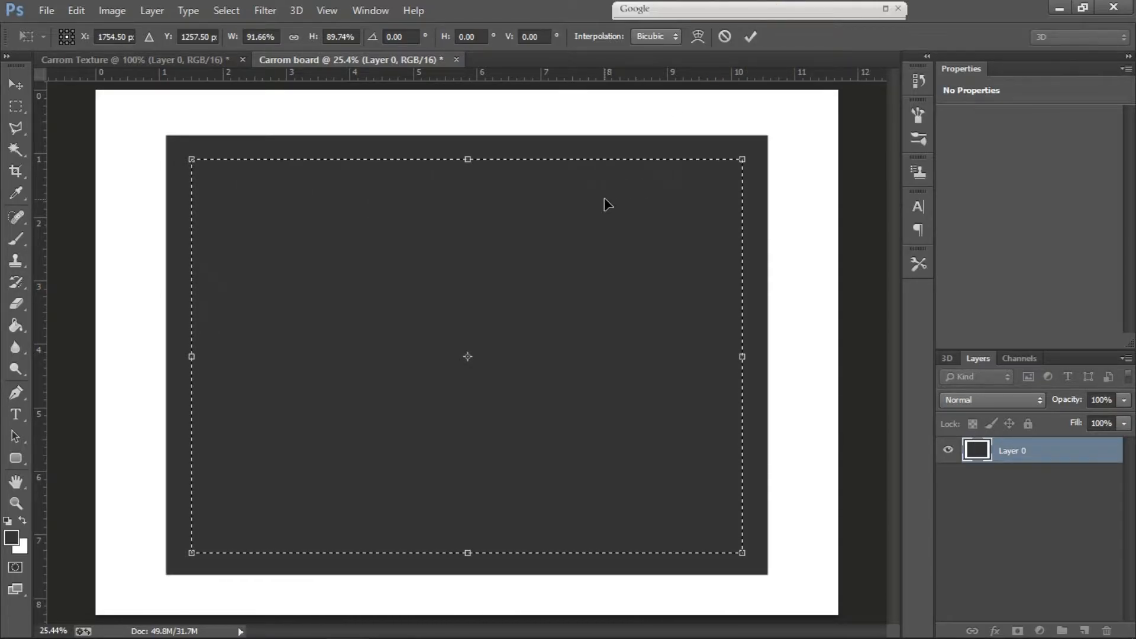
{"action": "left_click", "coordinate": [755, 37]}
{"action": "key", "text": "Delete"}
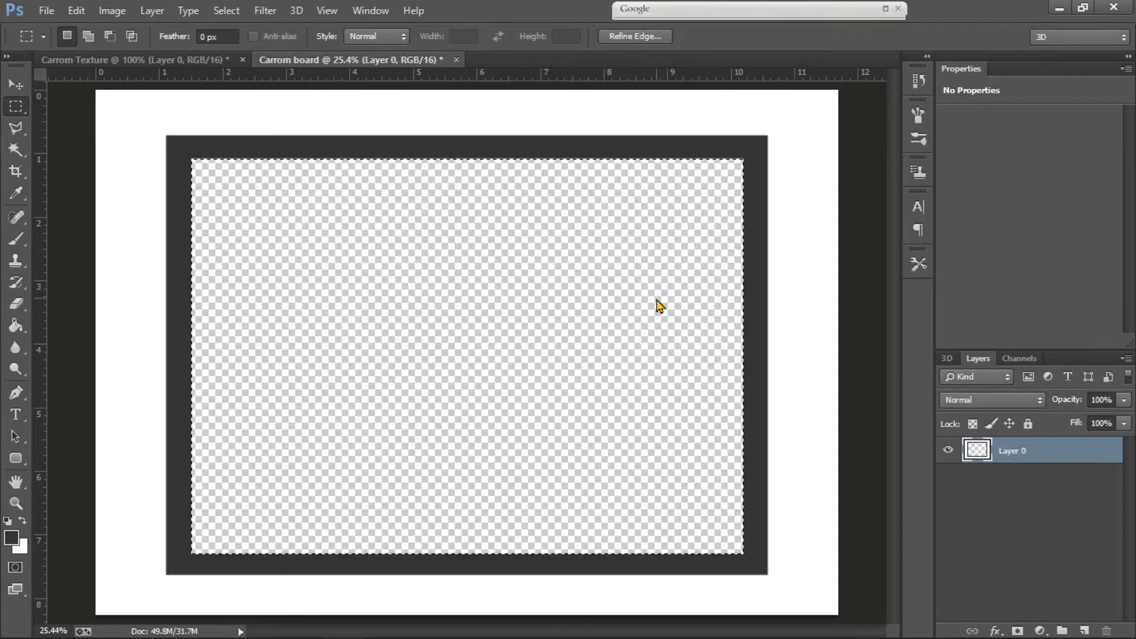
- Copy the wood texture from the Carrom Texture document into the upper-left corner inside the board's dark frame
{"action": "left_click", "coordinate": [178, 59]}
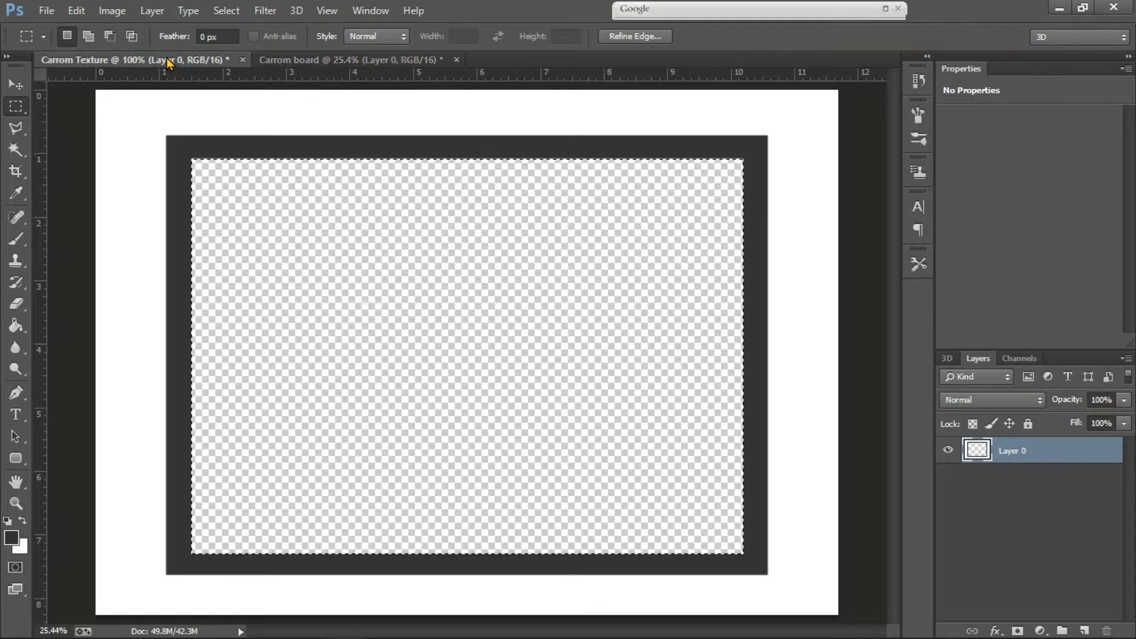
{"action": "left_click", "coordinate": [14, 87]}
{"action": "left_click_drag", "start_coordinate": [278, 183], "coordinate": [254, 221]}
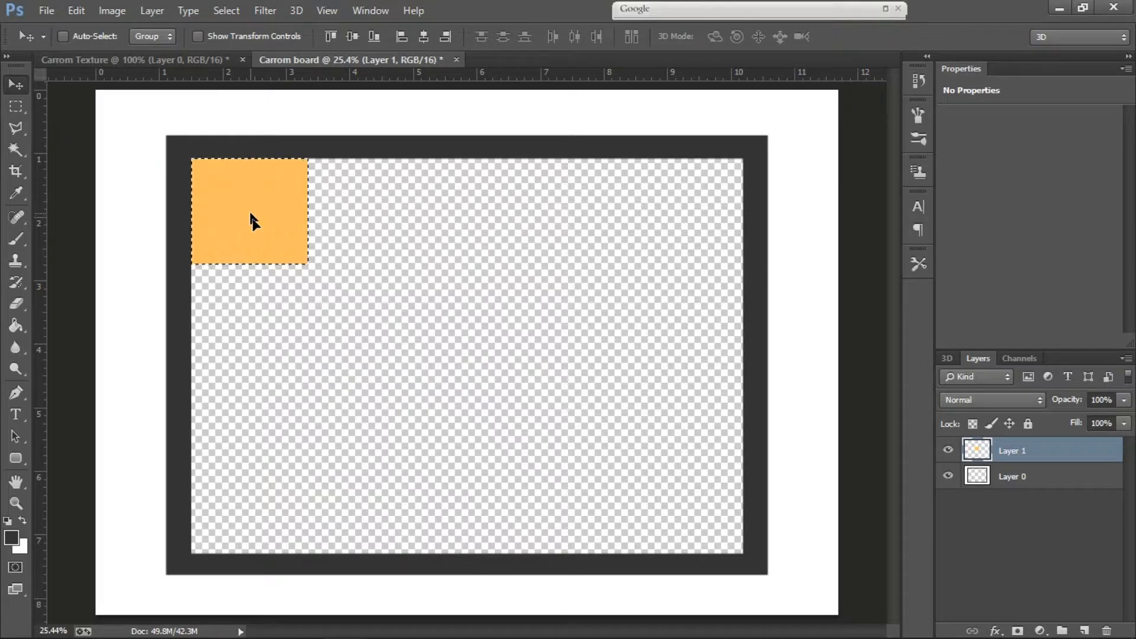
- Stretch the wood texture to about 474% width and 374% height so it fills the area inside the dark frame
{"action": "key", "text": "ctrl+t"}
{"action": "left_click_drag", "start_coordinate": [309, 264], "coordinate": [745, 554]}
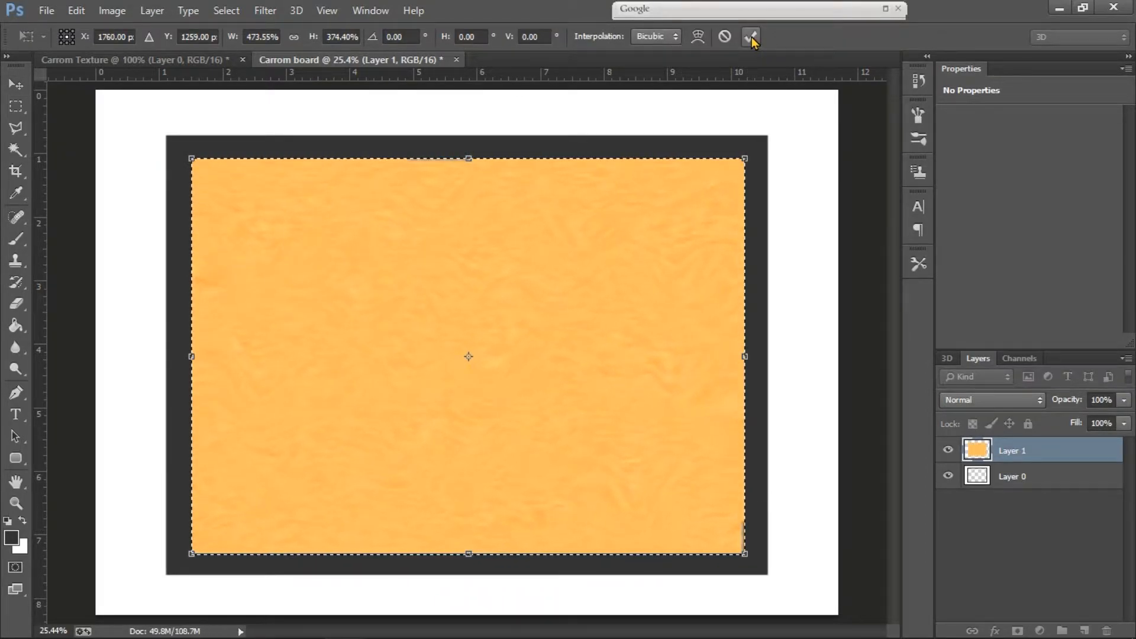
{"action": "left_click", "coordinate": [750, 36]}
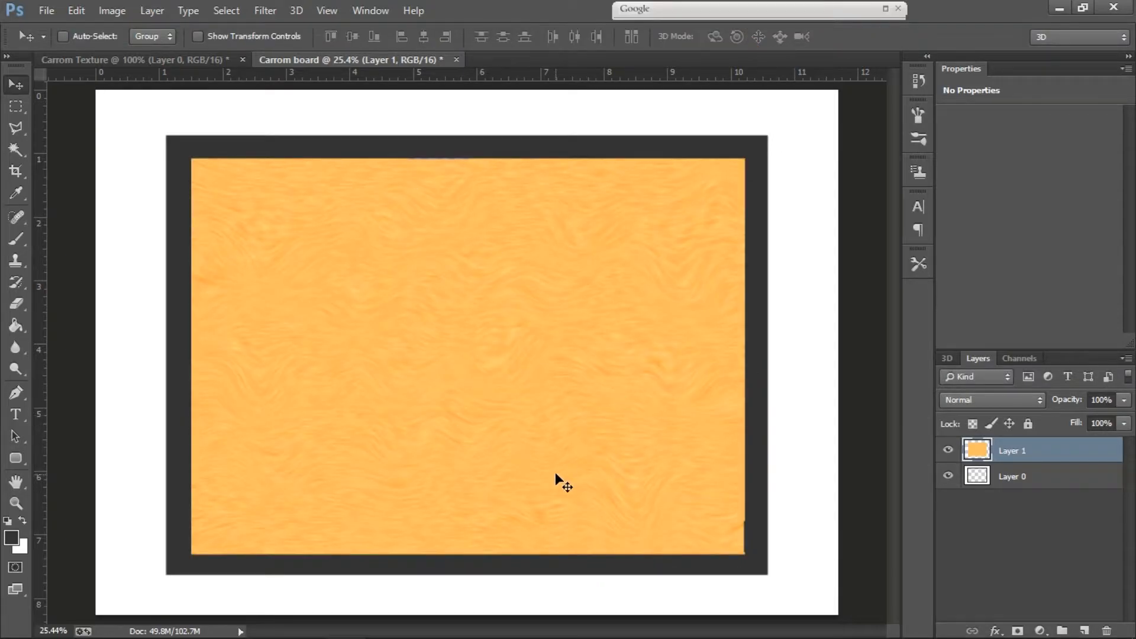
- Lower the wood texture's saturation to -14 with a Hue/Saturation adjustment
{"action": "left_click", "coordinate": [112, 10]}
{"action": "left_click", "coordinate": [190, 52]}
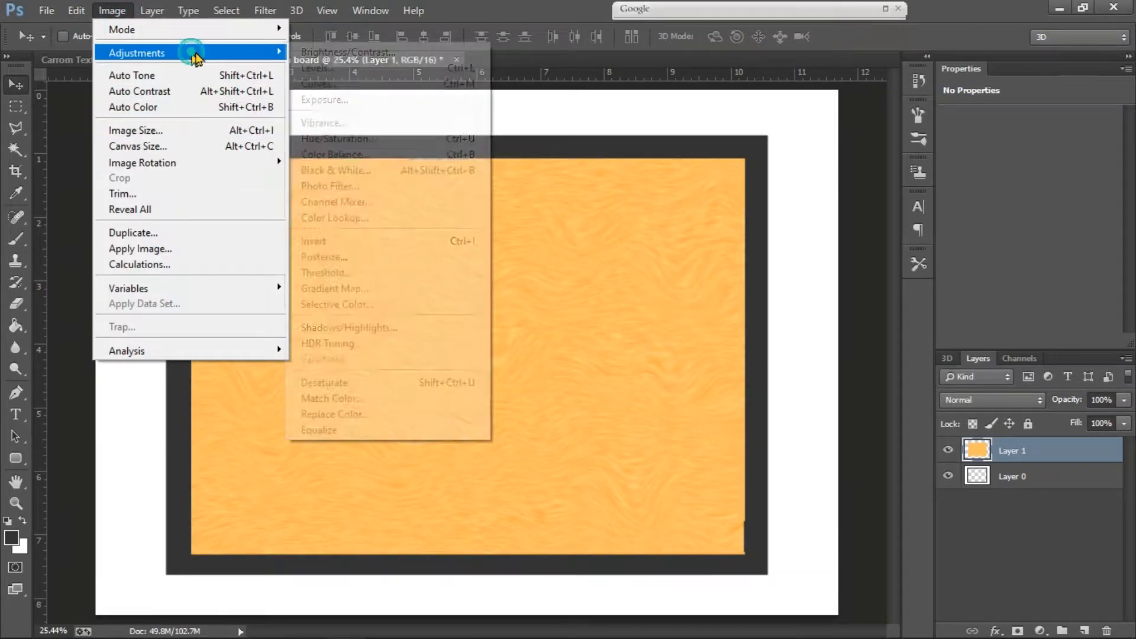
{"action": "left_click", "coordinate": [337, 138]}
{"action": "left_click_drag", "start_coordinate": [792, 240], "coordinate": [780, 249]}
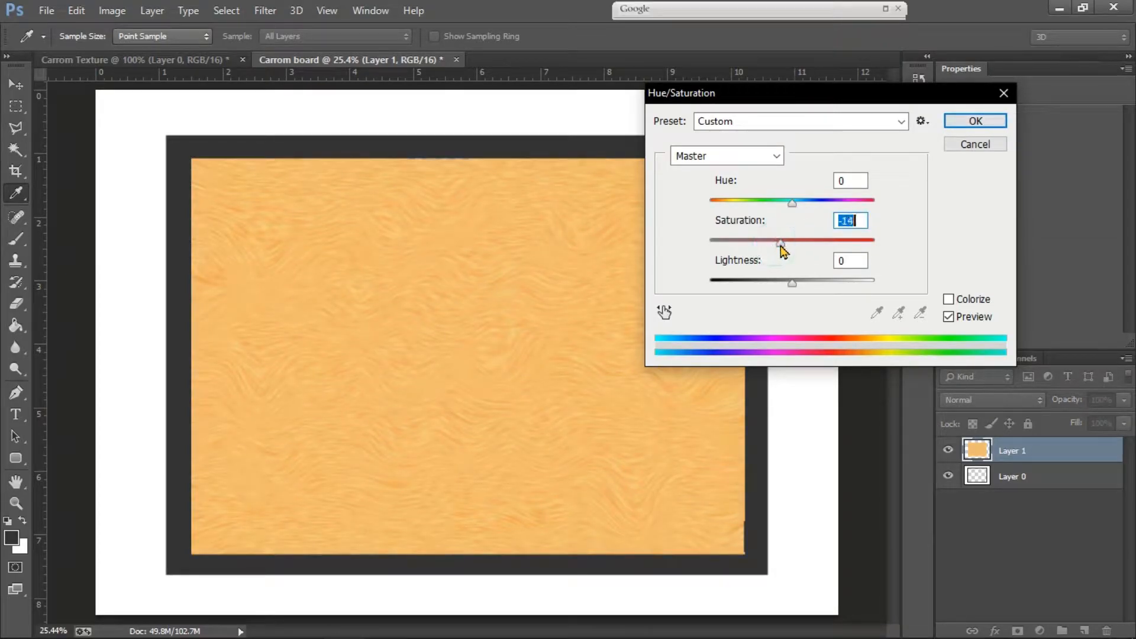
{"action": "left_click", "coordinate": [976, 121]}
{"action": "key", "text": "v"}
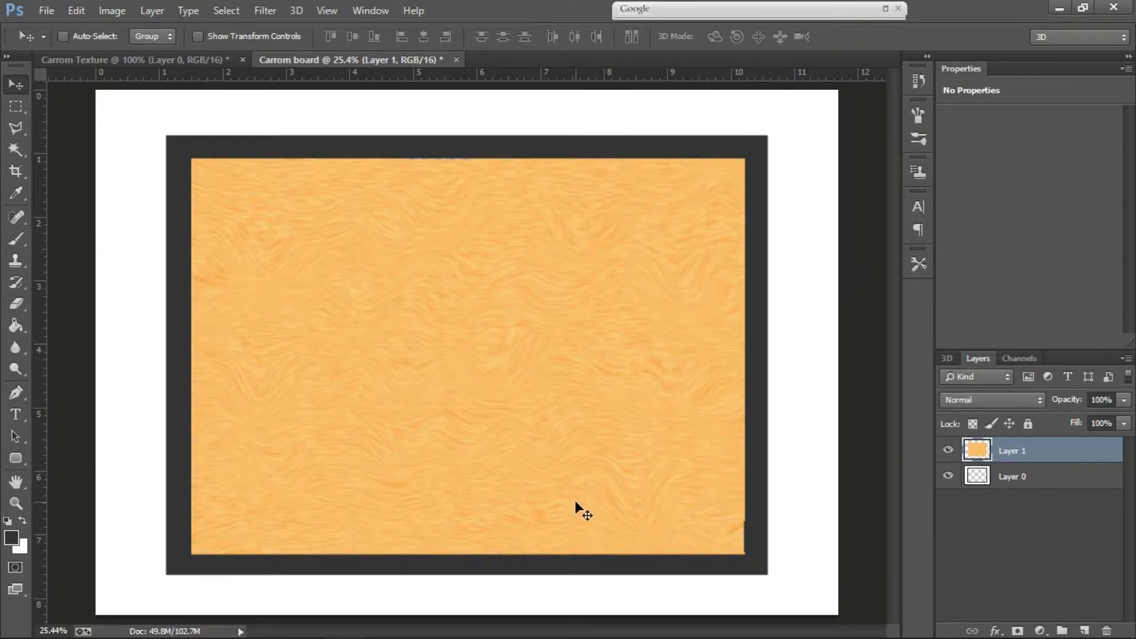
- Place guides at about 6 in across and 4 in down, and centre a rectangular selection about 6.8 by 5.5 inches on the board
{"action": "left_click_drag", "start_coordinate": [436, 80], "coordinate": [402, 345]}
{"action": "left_click_drag", "start_coordinate": [49, 280], "coordinate": [477, 297]}
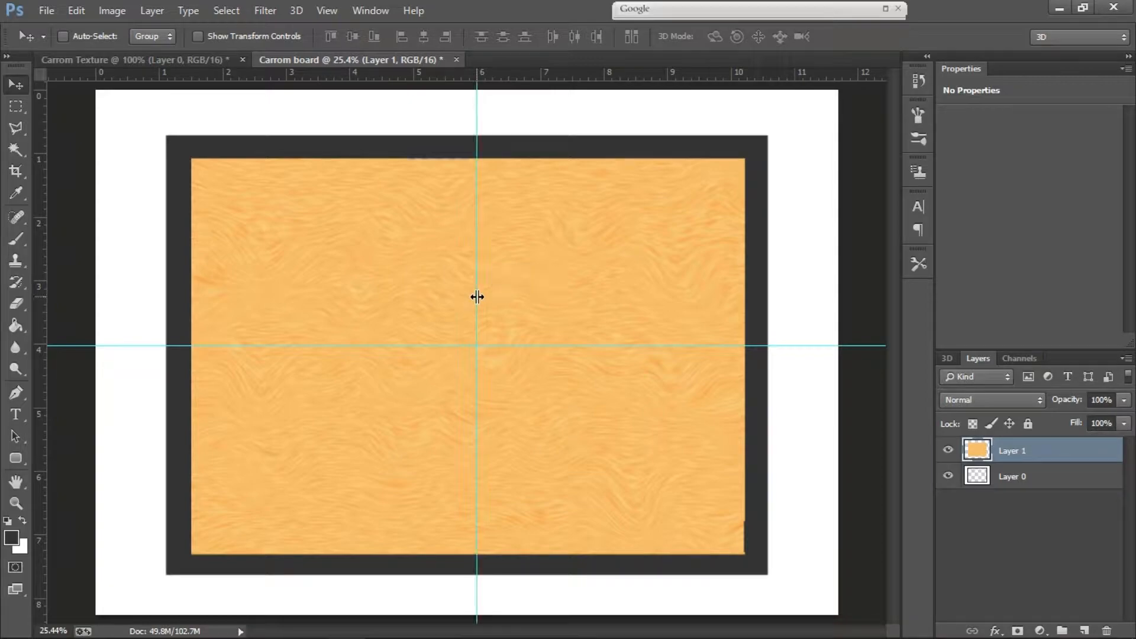
{"action": "right_click", "coordinate": [16, 106]}
{"action": "left_click", "coordinate": [77, 103]}
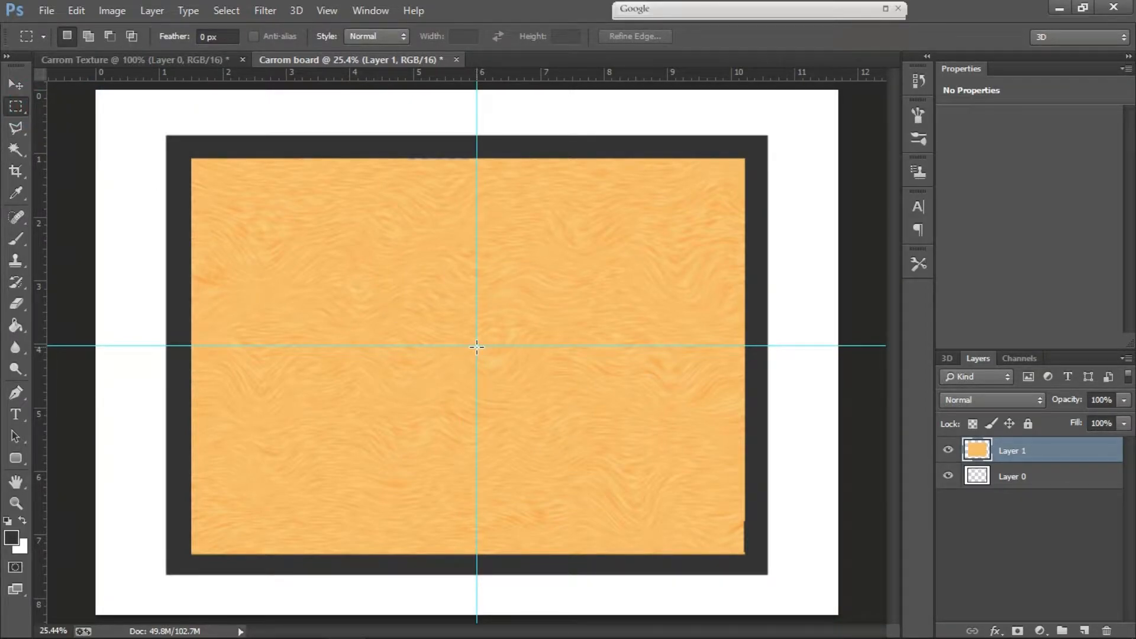
{"action": "left_click_drag", "start_coordinate": [477, 347], "coordinate": [552, 422]}
{"action": "left_click", "coordinate": [550, 420]}
{"action": "left_click_drag", "start_coordinate": [478, 346], "coordinate": [695, 519]}
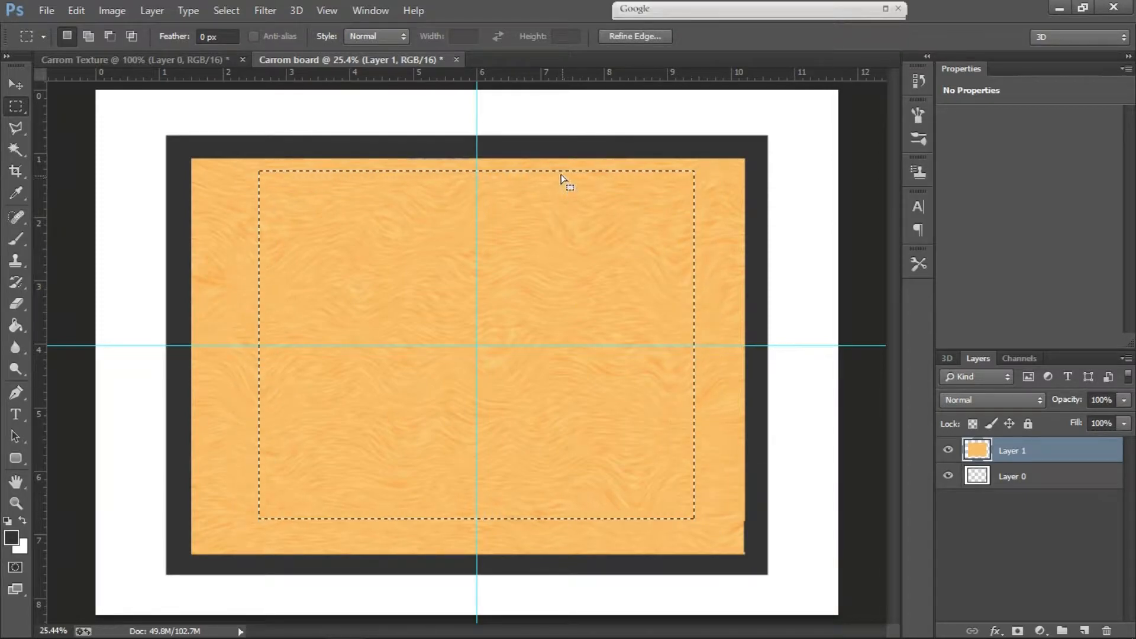
{"action": "left_click_drag", "start_coordinate": [556, 177], "coordinate": [546, 188]}
- Widen the rectangular selection to about 108% of its width with Transform Selection
{"action": "right_click", "coordinate": [680, 300]}
{"action": "left_click", "coordinate": [737, 500]}
{"action": "left_click_drag", "start_coordinate": [685, 357], "coordinate": [712, 359]}
{"action": "left_click_drag", "start_coordinate": [711, 360], "coordinate": [704, 360]}
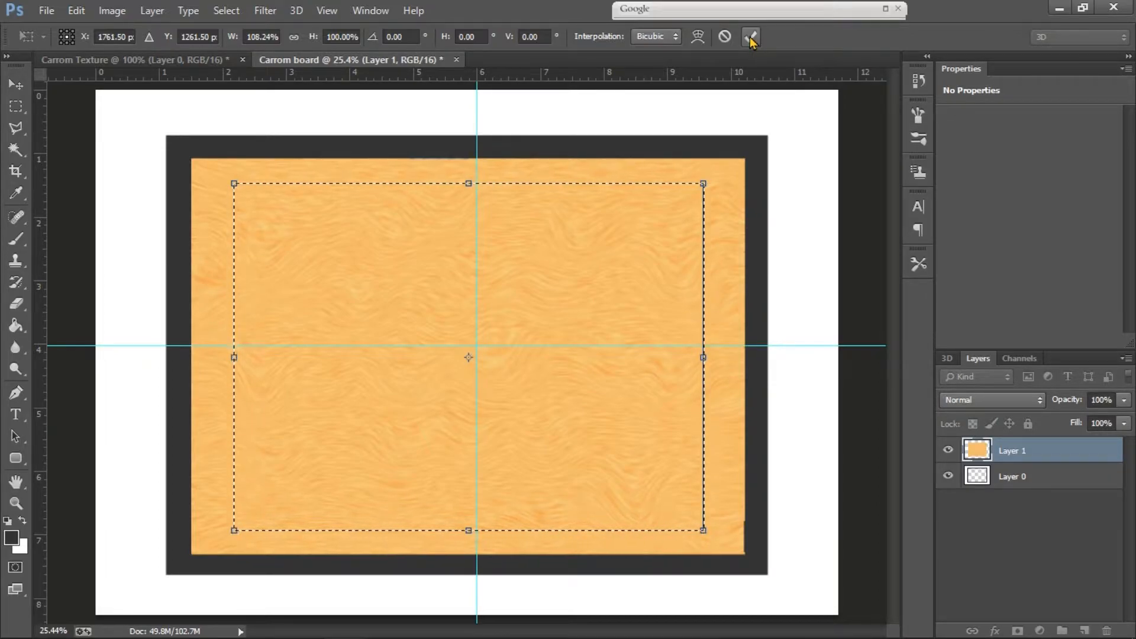
{"action": "left_click", "coordinate": [751, 37]}
- Place guides along all four edges of the selection plus a parallel guide just inside each edge, and deselect
{"action": "left_click_drag", "start_coordinate": [386, 72], "coordinate": [411, 203]}
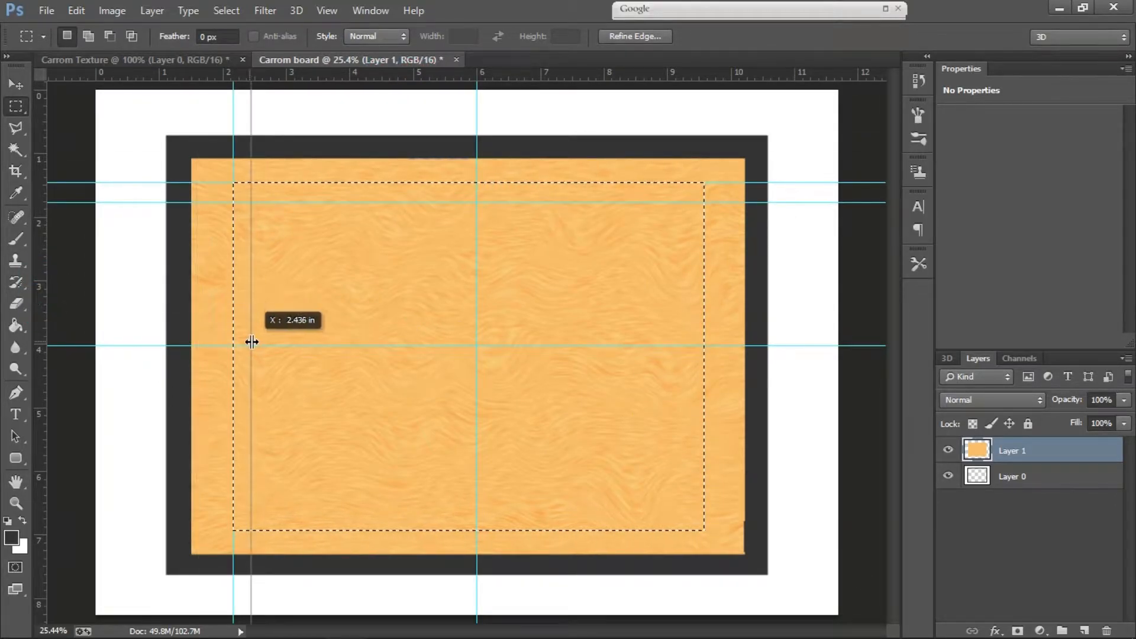
{"action": "left_click_drag", "start_coordinate": [459, 74], "coordinate": [451, 535]}
{"action": "left_click_drag", "start_coordinate": [468, 74], "coordinate": [459, 517]}
{"action": "left_click_drag", "start_coordinate": [709, 356], "coordinate": [705, 350]}
{"action": "left_click_drag", "start_coordinate": [691, 362], "coordinate": [691, 363]}
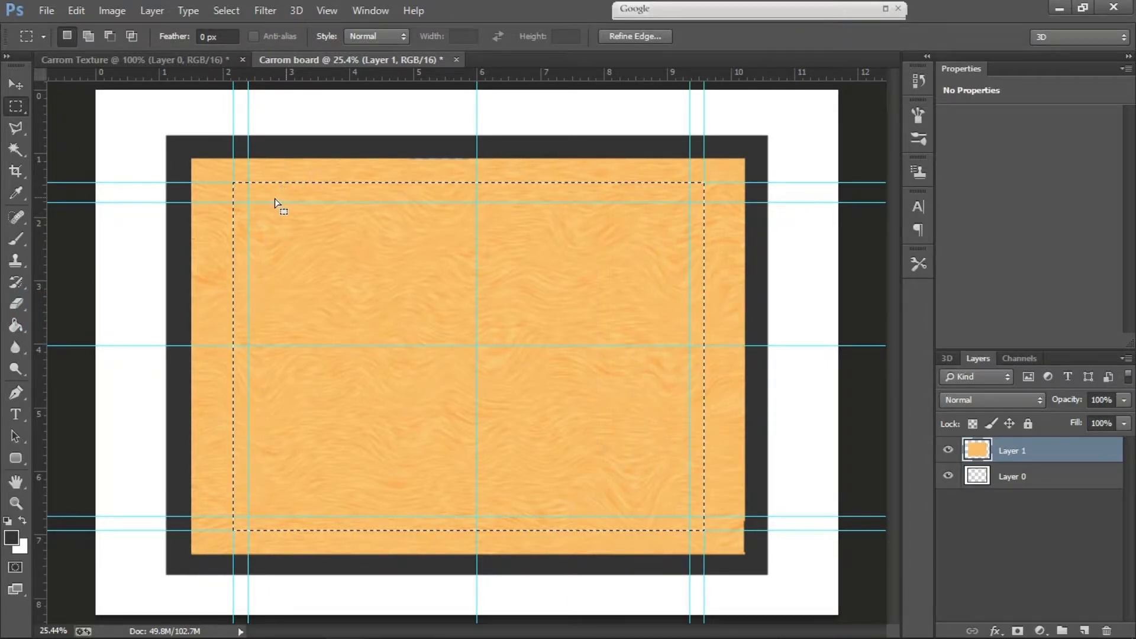
{"action": "key", "text": "ctrl+d"}
{"action": "key", "text": "v"}
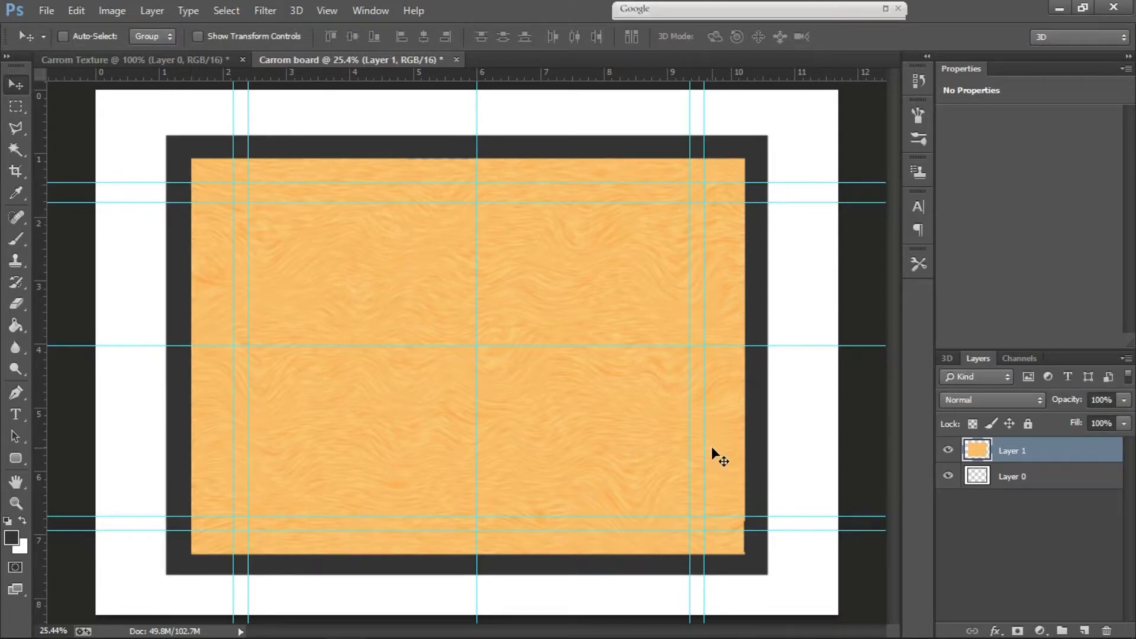
- Draw a rounded rectangle of 68 by 1643 px with 10 px radius between the board's left pair of vertical guides
{"action": "key", "text": "ctrl+plus"}
{"action": "left_click_drag", "start_coordinate": [398, 359], "coordinate": [501, 363]}
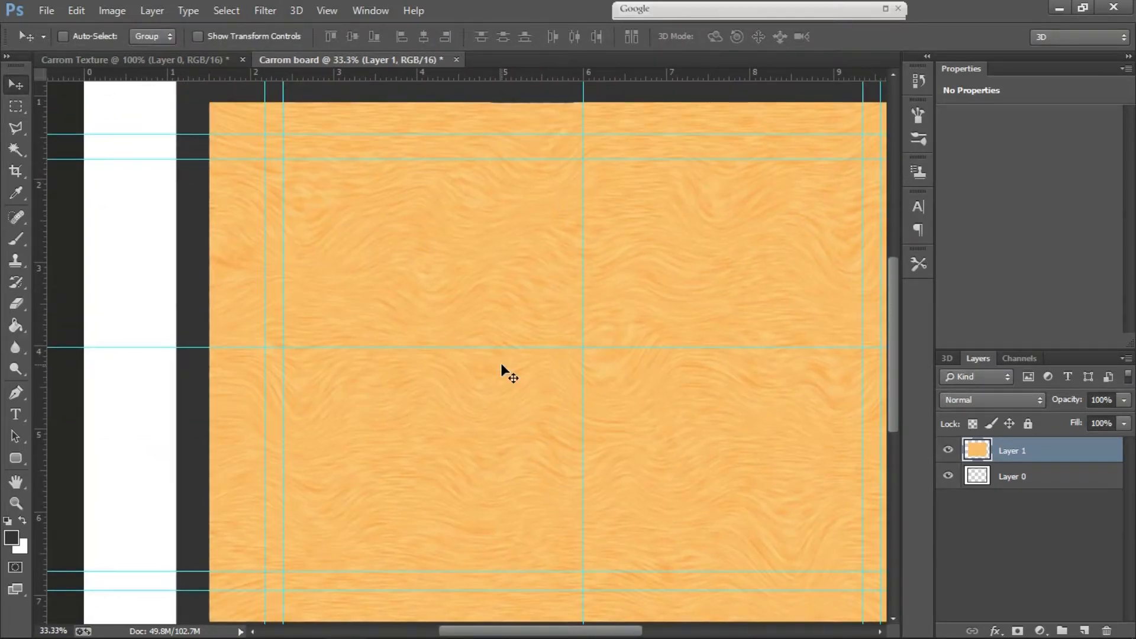
{"action": "left_click", "coordinate": [16, 106]}
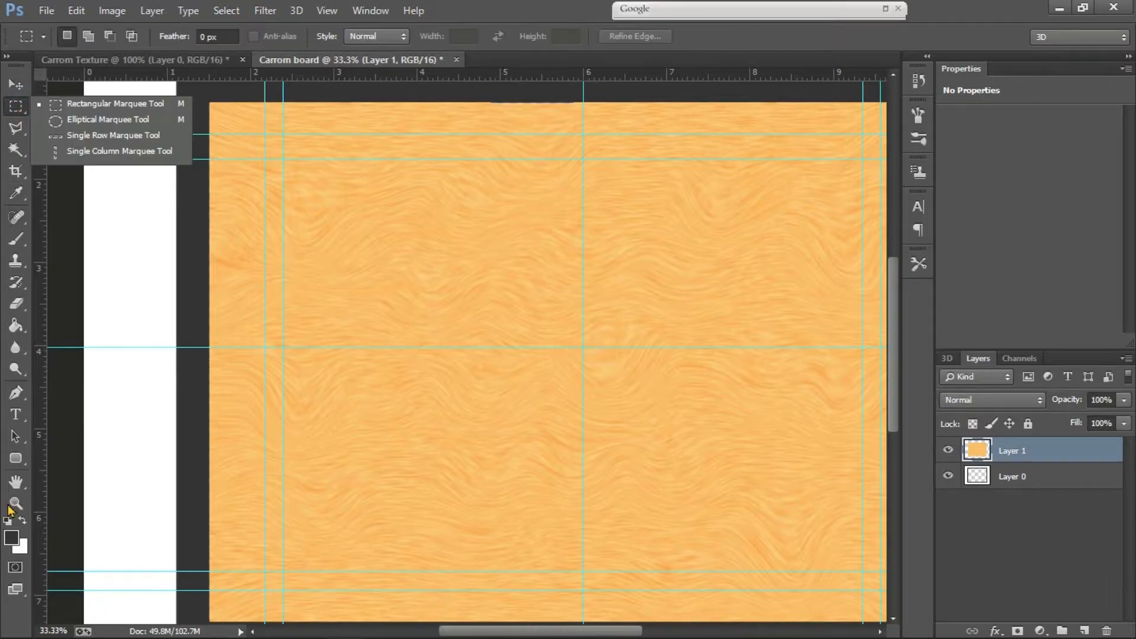
{"action": "left_click", "coordinate": [16, 458]}
{"action": "left_click", "coordinate": [126, 474]}
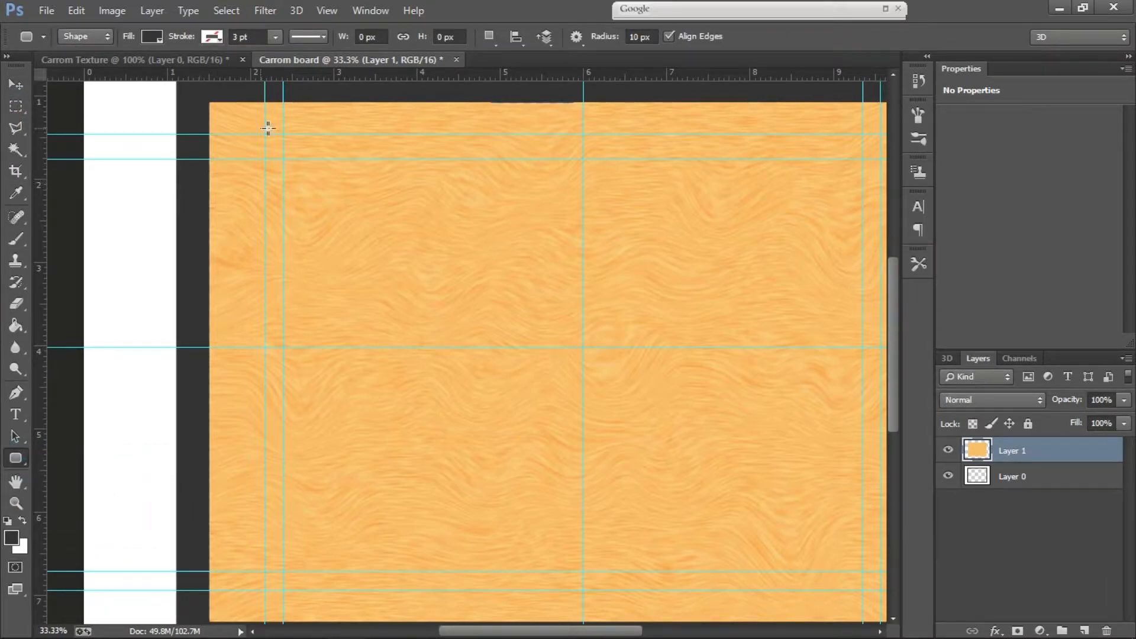
{"action": "left_click_drag", "start_coordinate": [265, 134], "coordinate": [282, 590]}
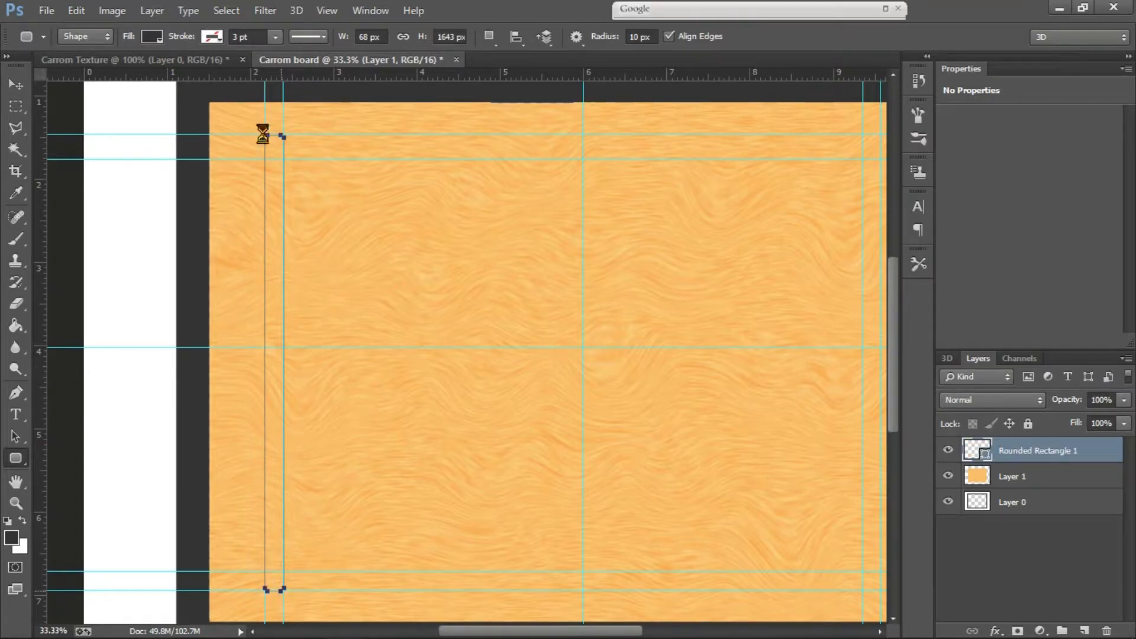
- Give the rounded rectangle no fill and a black stroke of 2.5 pt
{"action": "left_click", "coordinate": [149, 38]}
{"action": "left_click", "coordinate": [75, 71]}
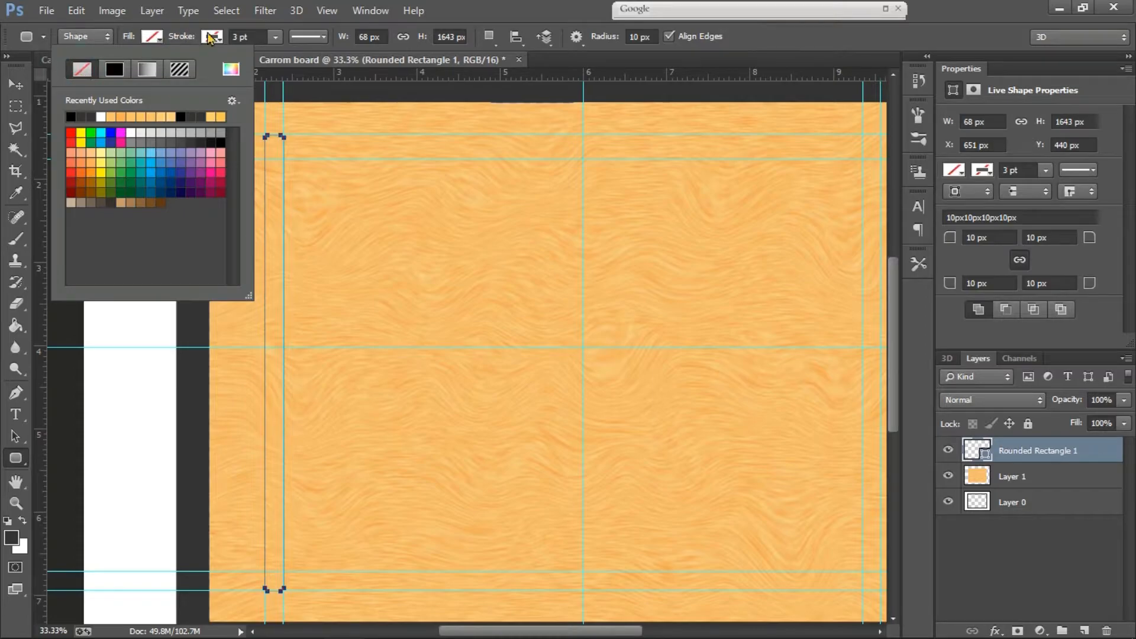
{"action": "left_click", "coordinate": [370, 10]}
{"action": "left_click", "coordinate": [207, 39]}
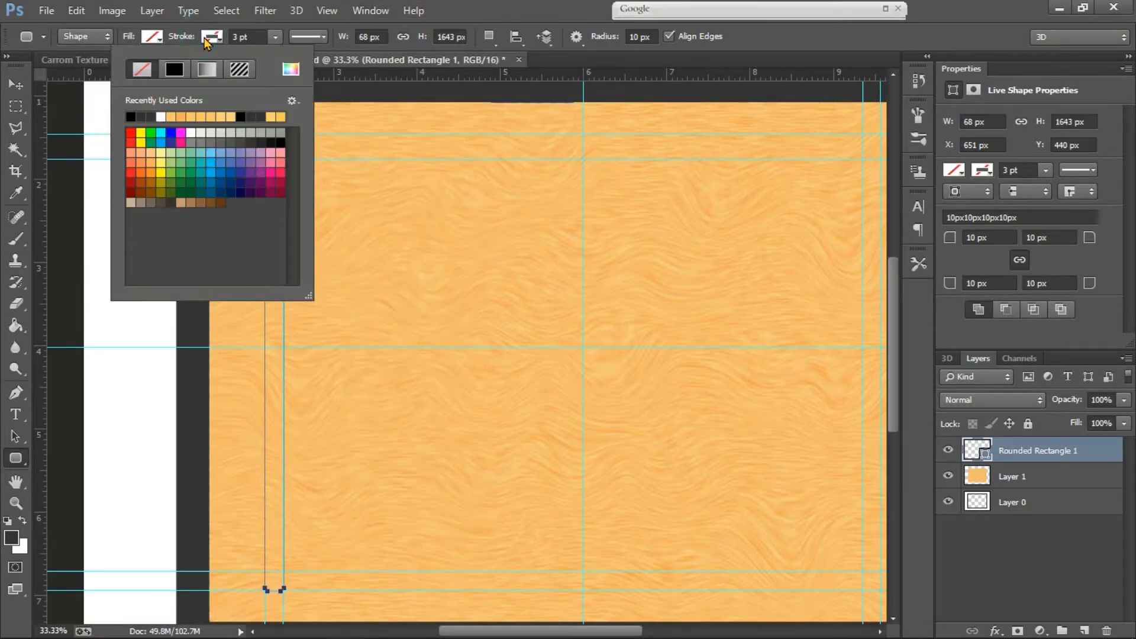
{"action": "left_click", "coordinate": [174, 70]}
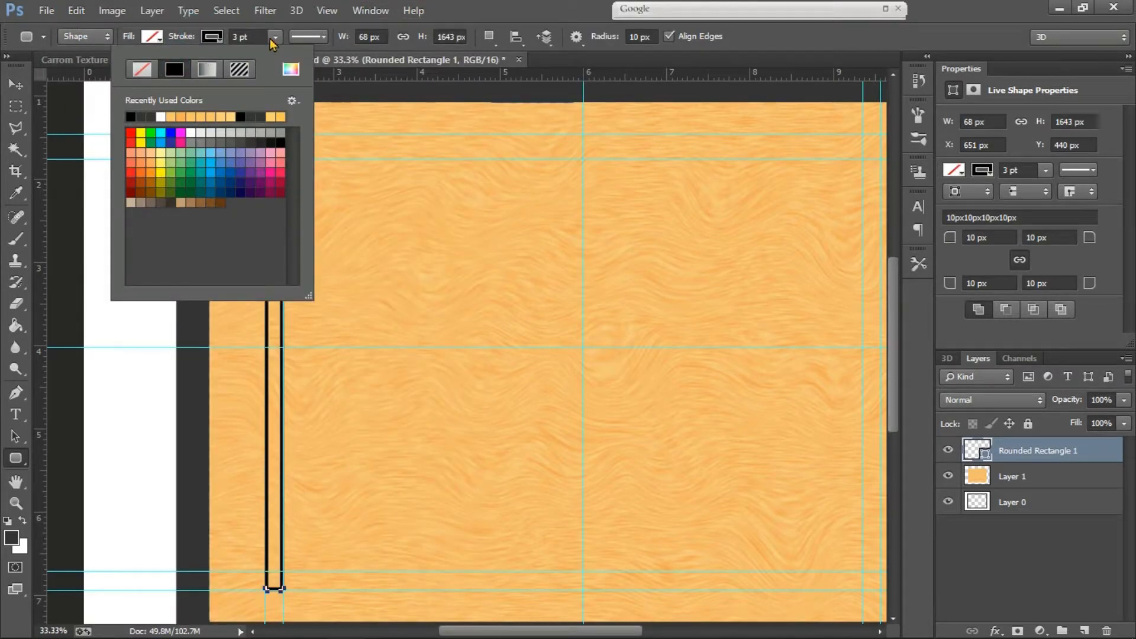
{"action": "left_click", "coordinate": [248, 39]}
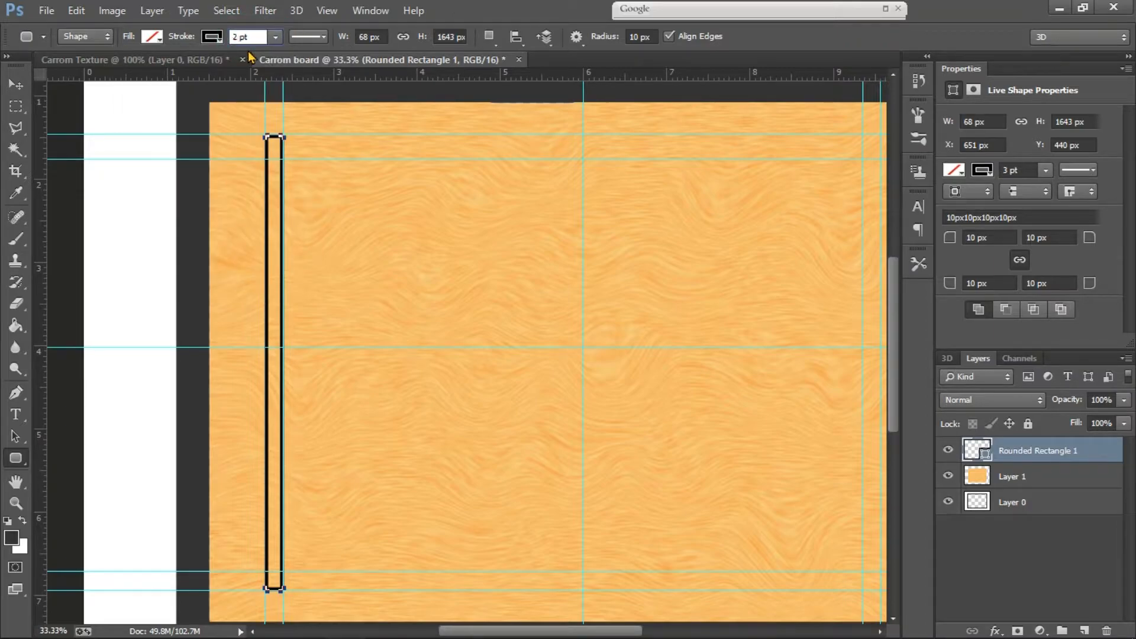
{"action": "mouse_move", "coordinate": [275, 37]}
{"action": "left_mouse_down"}
{"action": "mouse_move", "coordinate": [278, 62]}
{"action": "mouse_move", "coordinate": [268, 58]}
{"action": "mouse_move", "coordinate": [278, 61]}
{"action": "left_mouse_up"}
{"action": "left_click", "coordinate": [242, 36]}
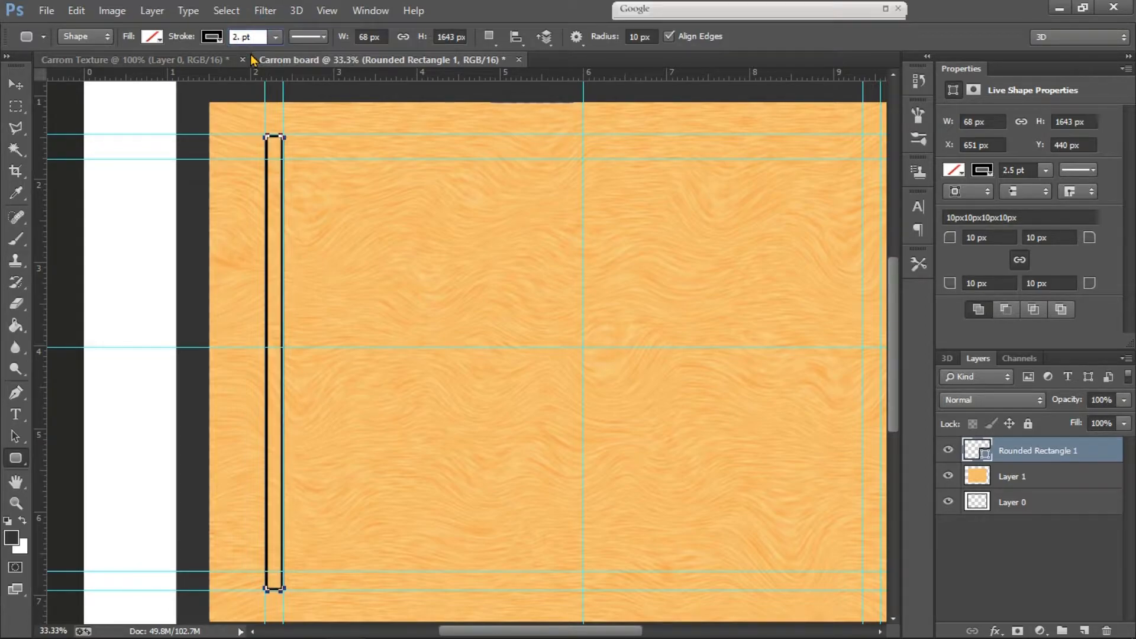
{"action": "left_click", "coordinate": [16, 85]}
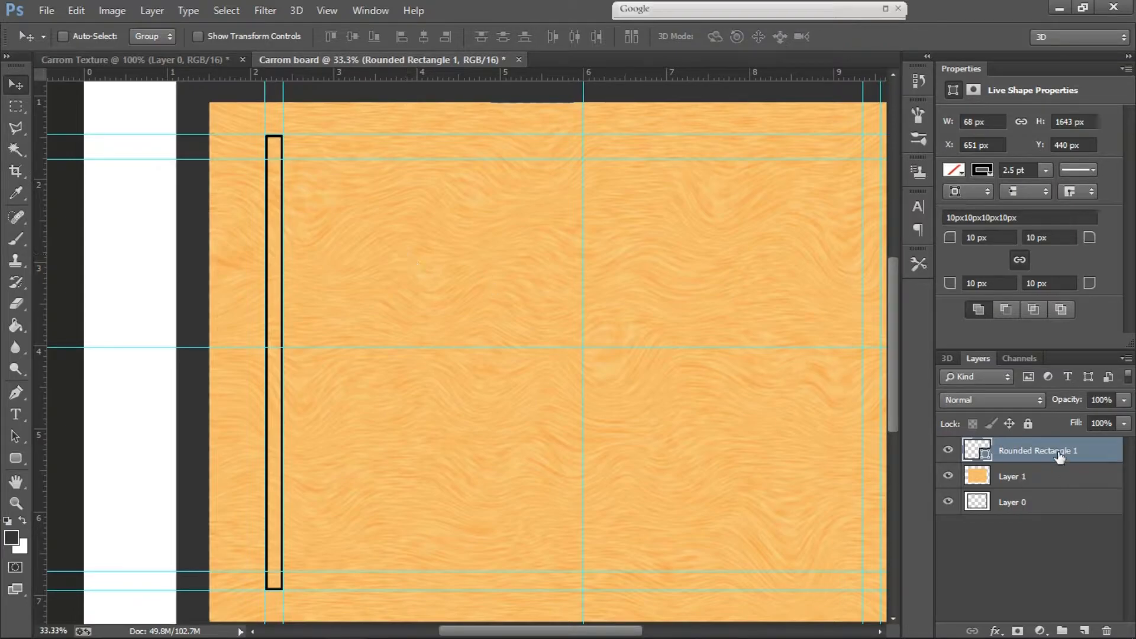
- Copy the rounded bar to the board's right pair of vertical guides and duplicate that copy's layer
{"action": "left_click", "coordinate": [977, 450], "text": "ctrl"}
{"action": "left_click_drag", "start_coordinate": [417, 305], "coordinate": [314, 284]}
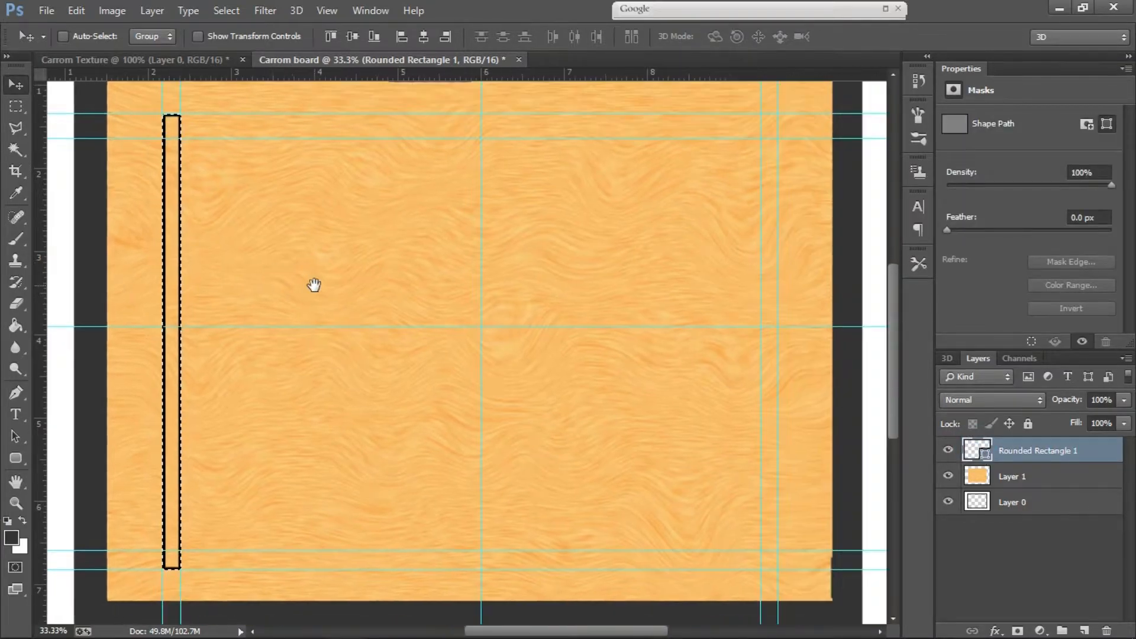
{"action": "left_click_drag", "start_coordinate": [181, 290], "coordinate": [775, 291]}
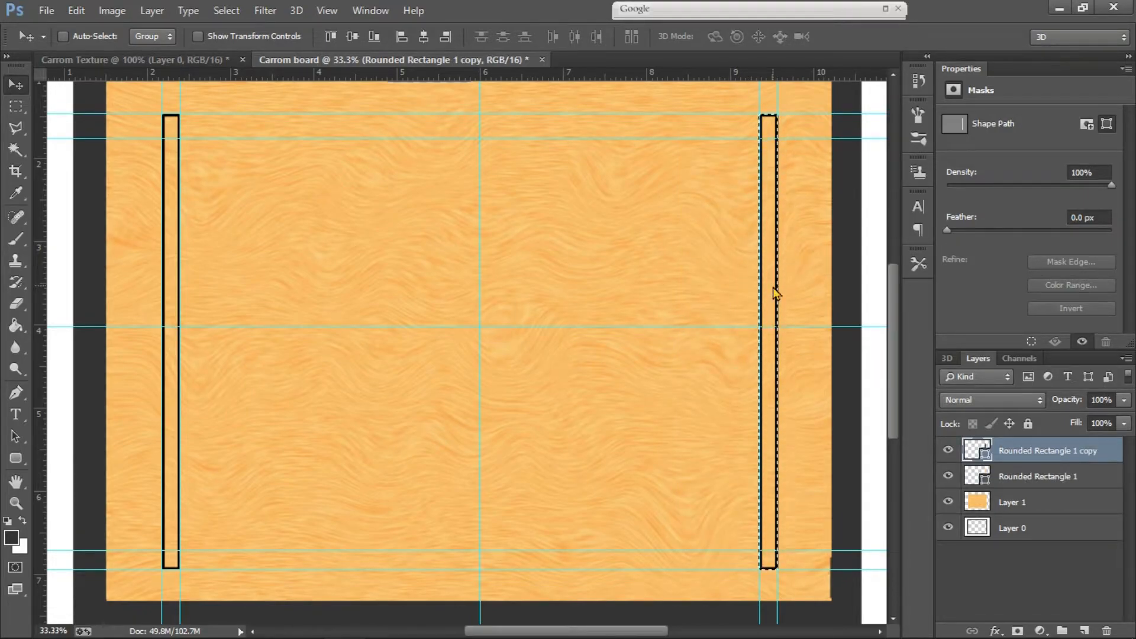
{"action": "key", "text": "ctrl+j"}
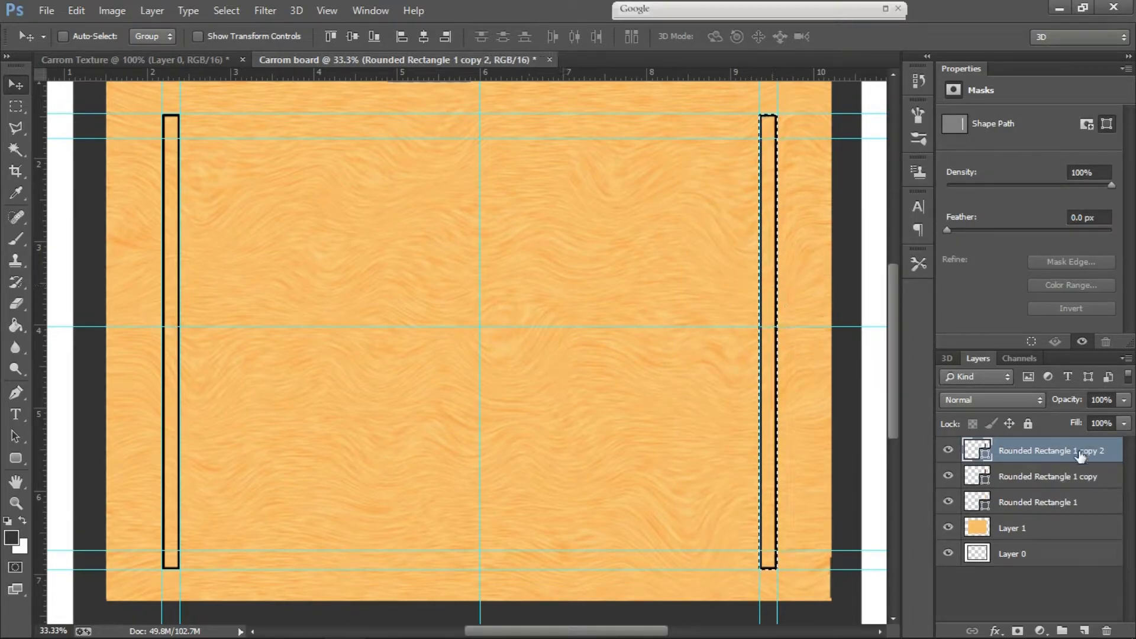
- Try to rotate the duplicated bar 90° clockwise with Transform Selection, and clear the selection
{"action": "right_click", "coordinate": [773, 294]}
{"action": "left_click", "coordinate": [18, 110]}
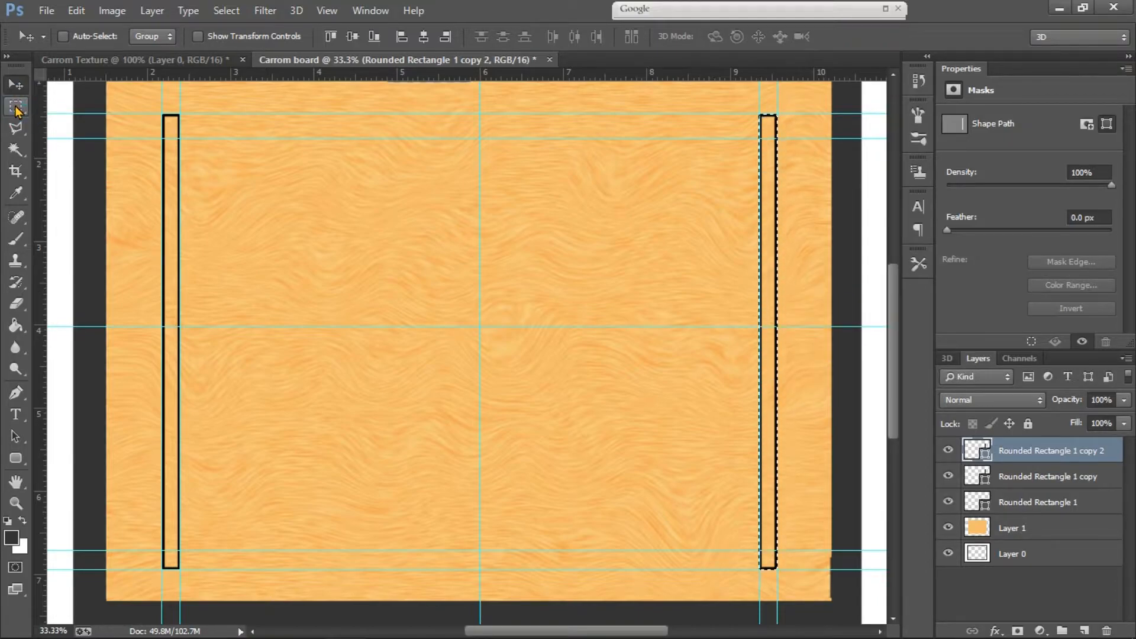
{"action": "left_click", "coordinate": [18, 112]}
{"action": "right_click", "coordinate": [769, 335]}
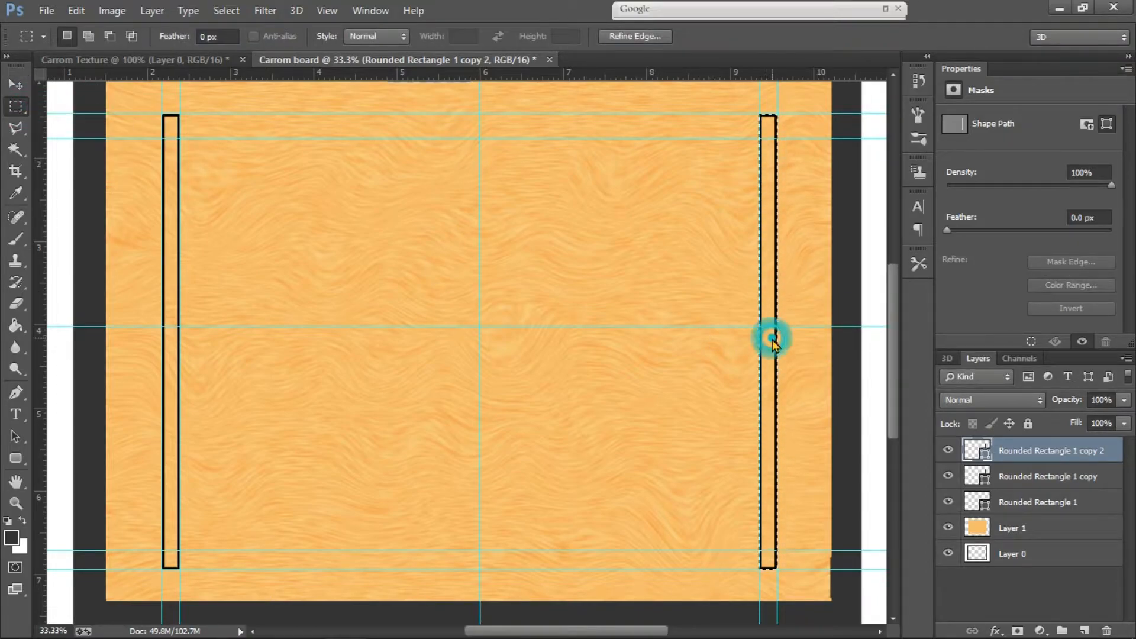
{"action": "left_click", "coordinate": [861, 502]}
{"action": "right_click", "coordinate": [763, 383]}
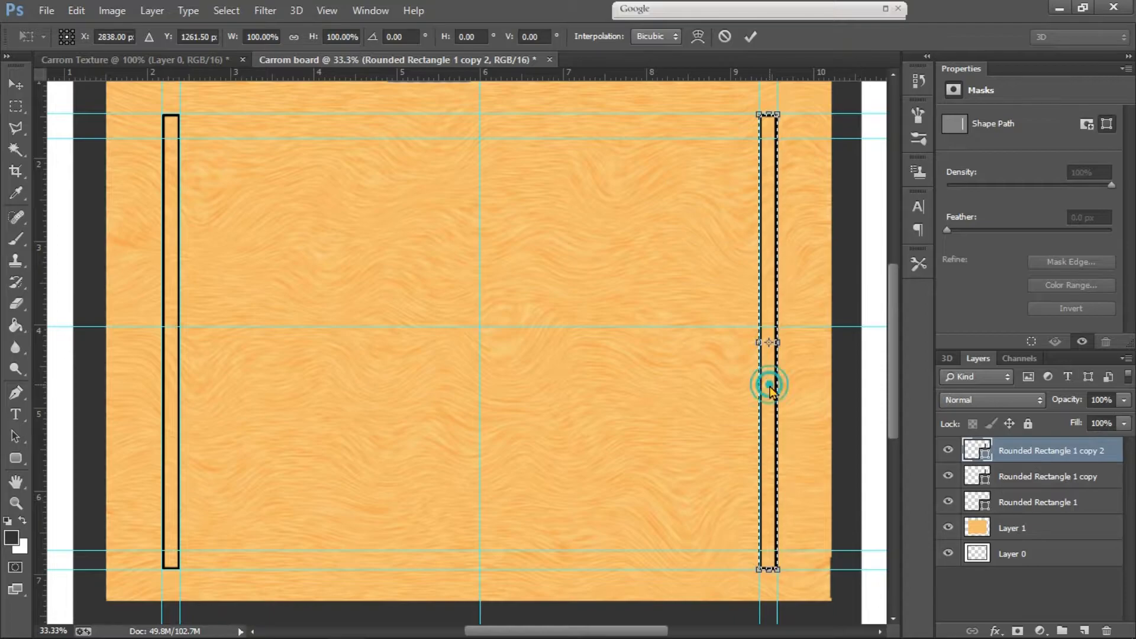
{"action": "left_click", "coordinate": [828, 305]}
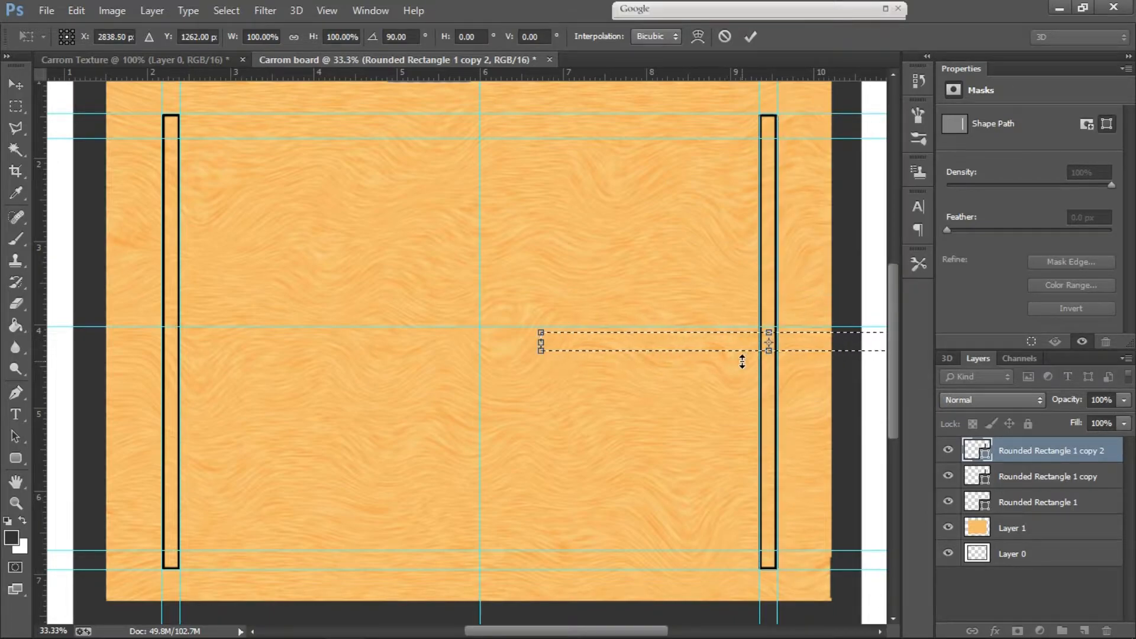
{"action": "left_click", "coordinate": [750, 37]}
{"action": "key", "text": "ctrl+d"}
- Move the duplicated bar inward from the right side and rotate it 90° clockwise with Free Transform
{"action": "left_click", "coordinate": [14, 85]}
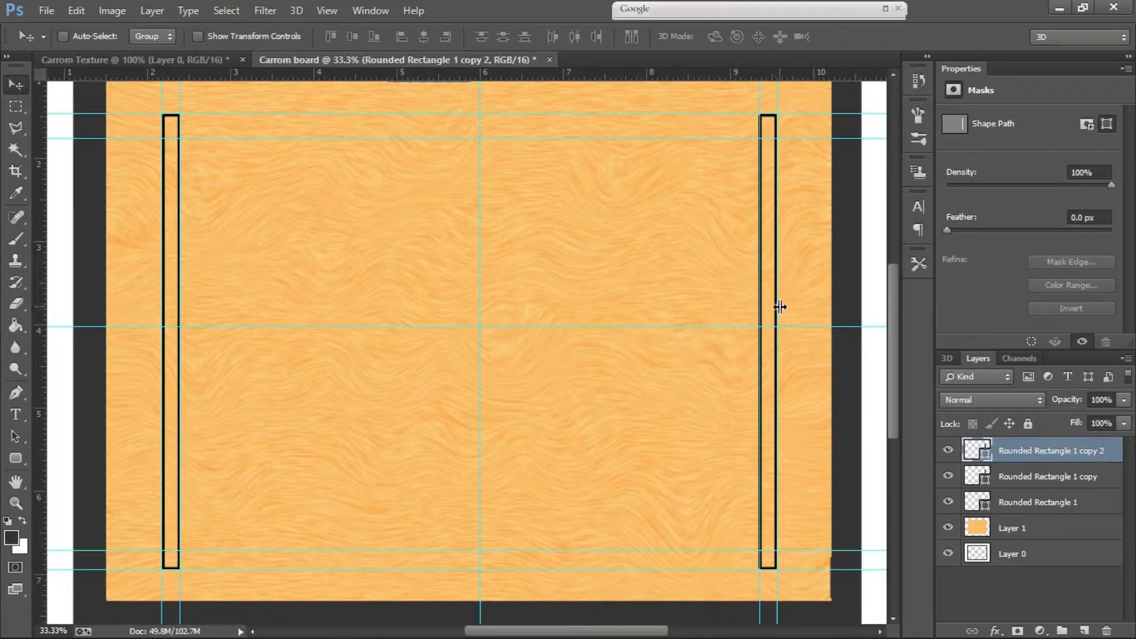
{"action": "left_click_drag", "start_coordinate": [776, 309], "coordinate": [576, 281]}
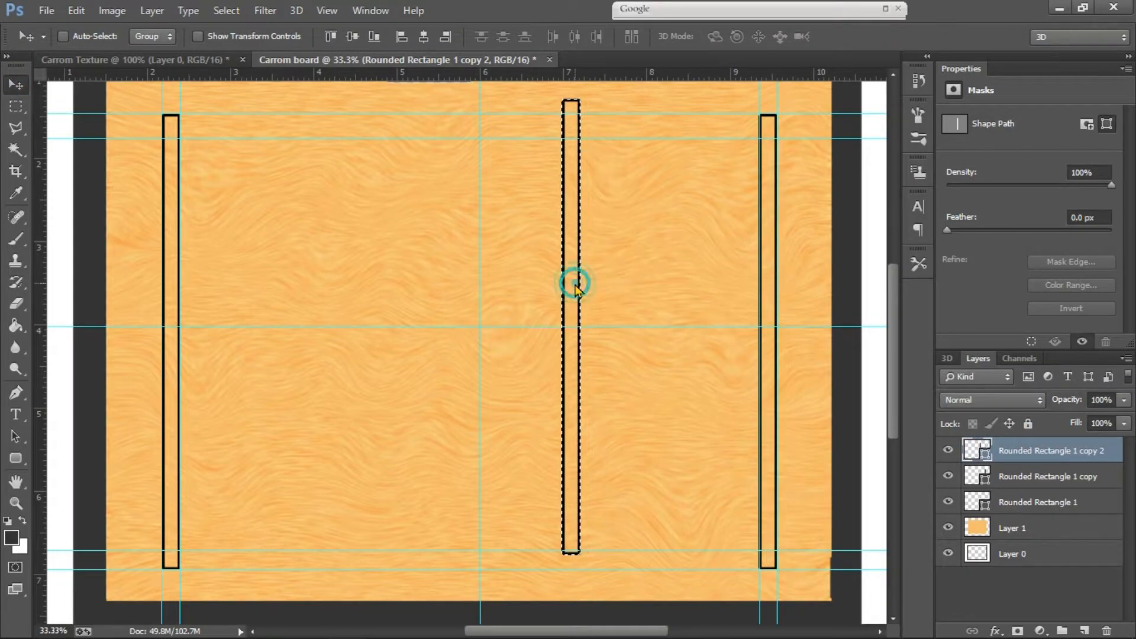
{"action": "right_click", "coordinate": [577, 285]}
{"action": "left_click", "coordinate": [576, 253]}
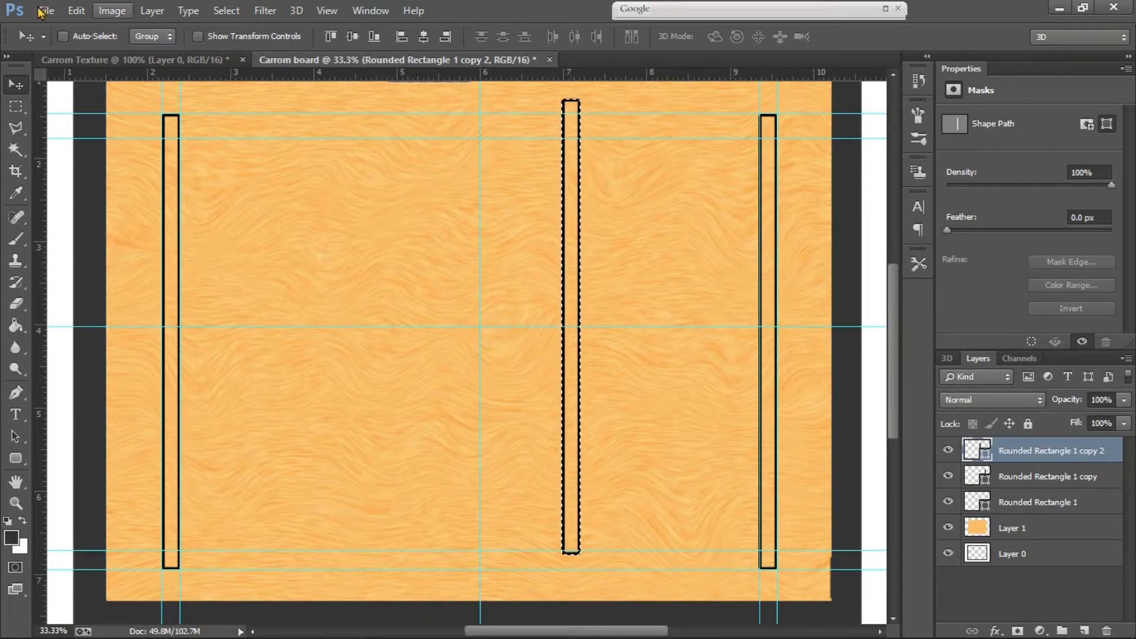
{"action": "left_click", "coordinate": [68, 11]}
{"action": "left_click", "coordinate": [575, 274]}
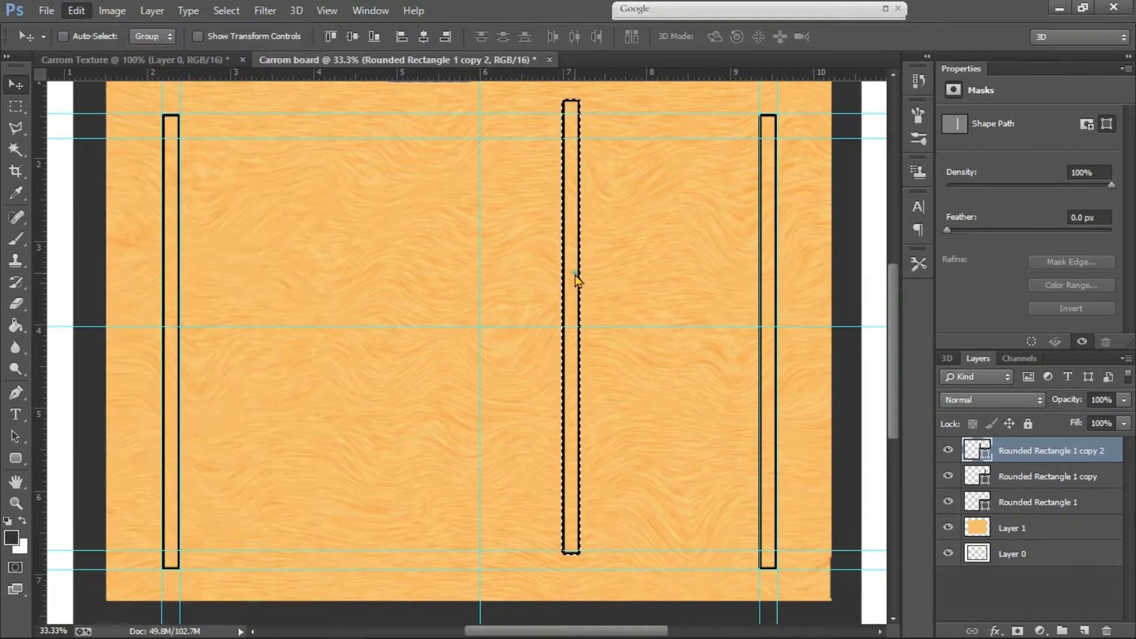
{"action": "key", "text": "ctrl+t"}
{"action": "right_click", "coordinate": [572, 226]}
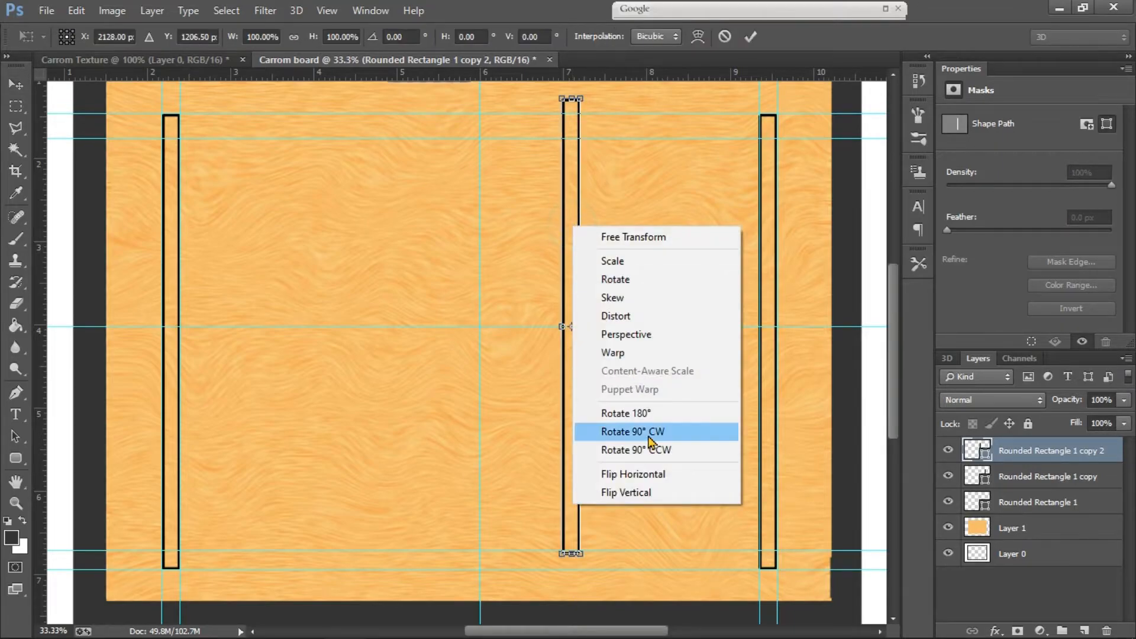
{"action": "left_click", "coordinate": [591, 432]}
{"action": "left_click", "coordinate": [16, 85]}
- Place the horizontal bar between the upper pair of guides and stretch both ends to meet the two vertical bars
{"action": "left_click", "coordinate": [505, 256]}
{"action": "left_click_drag", "start_coordinate": [583, 269], "coordinate": [498, 121]}
{"action": "key", "text": "ctrl+t"}
{"action": "left_click_drag", "start_coordinate": [676, 123], "coordinate": [759, 124]}
{"action": "left_click_drag", "start_coordinate": [221, 124], "coordinate": [180, 124]}
{"action": "left_click", "coordinate": [751, 36]}
- Shorten the right vertical bar with Free Transform so both ends stop at the inner horizontal guides
{"action": "left_click", "coordinate": [1000, 477]}
{"action": "key", "text": "ctrl+t"}
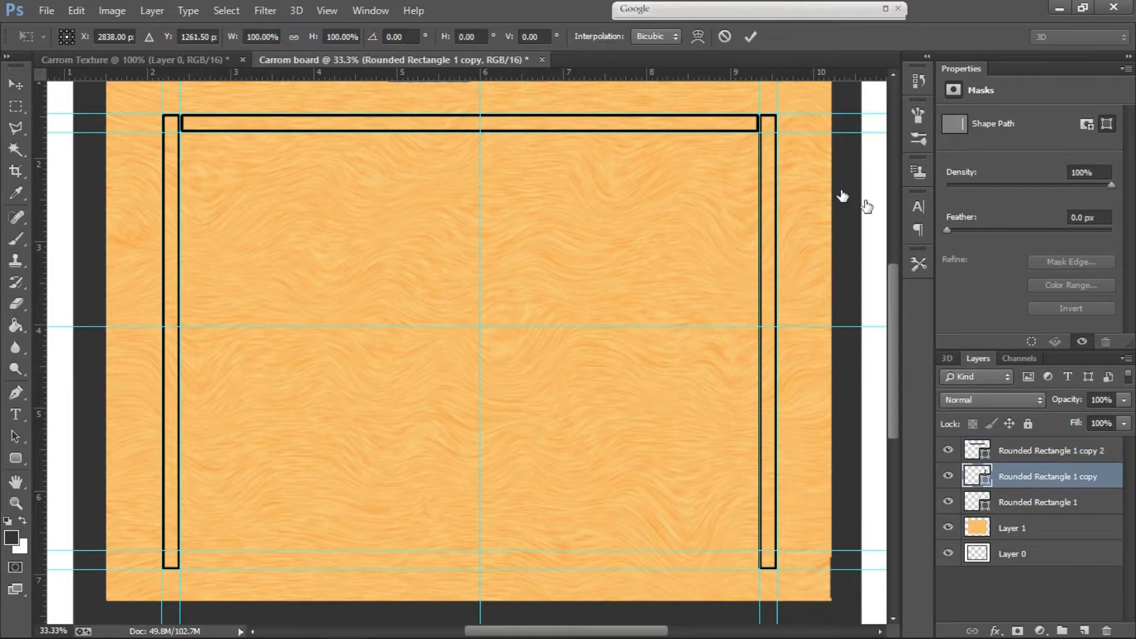
{"action": "left_click_drag", "start_coordinate": [770, 114], "coordinate": [769, 133]}
{"action": "left_click_drag", "start_coordinate": [767, 570], "coordinate": [767, 549]}
{"action": "key", "text": "Return"}
- Shorten the left vertical bar with Free Transform so both ends stop at the inner horizontal guides
{"action": "left_click", "coordinate": [1040, 503]}
{"action": "key", "text": "ctrl+t"}
{"action": "left_click_drag", "start_coordinate": [170, 115], "coordinate": [170, 134]}
{"action": "left_click_drag", "start_coordinate": [170, 568], "coordinate": [170, 549]}
{"action": "key", "text": "Return"}
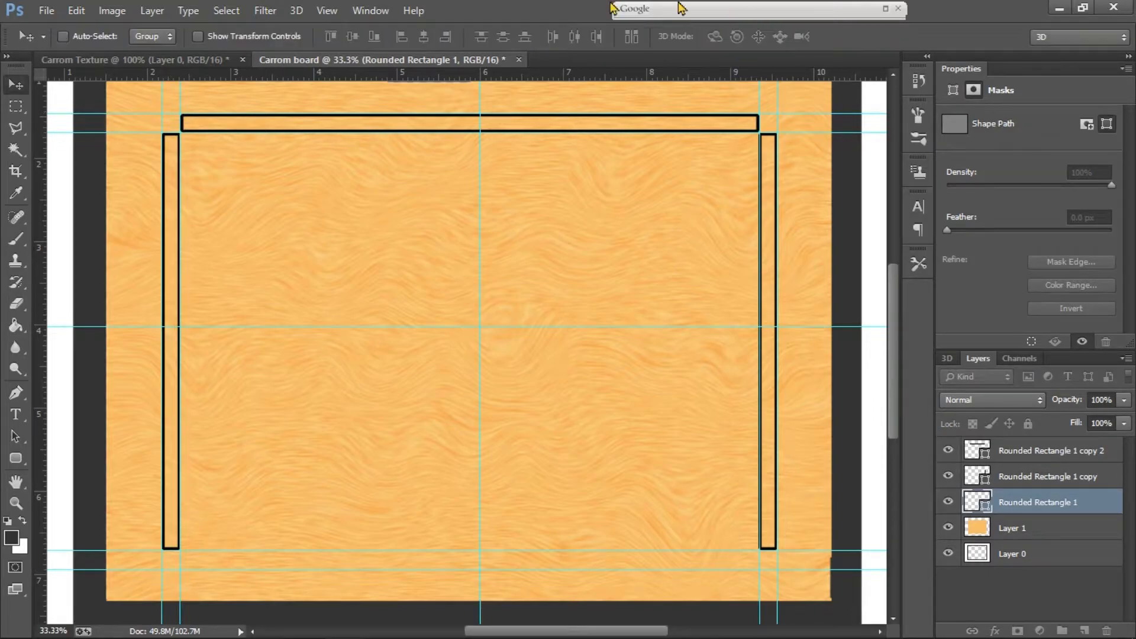
- Duplicate the upper horizontal bar's layer and move the copy straight down between the lower pair of guides
{"action": "left_click", "coordinate": [1059, 451]}
{"action": "key", "text": "ctrl+j"}
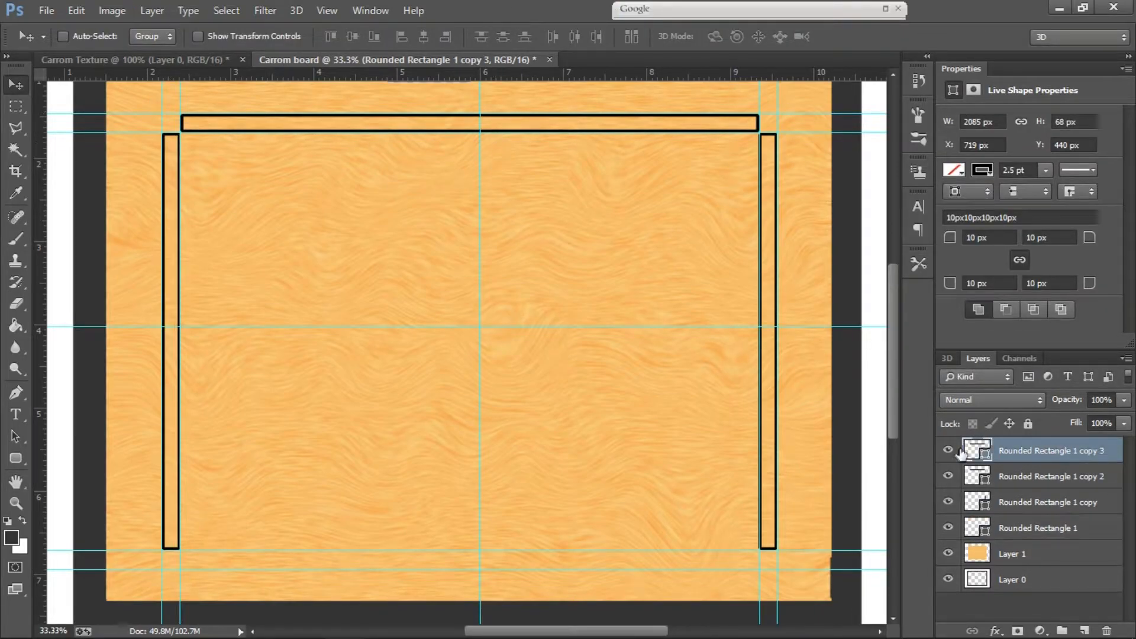
{"action": "left_click", "coordinate": [973, 450]}
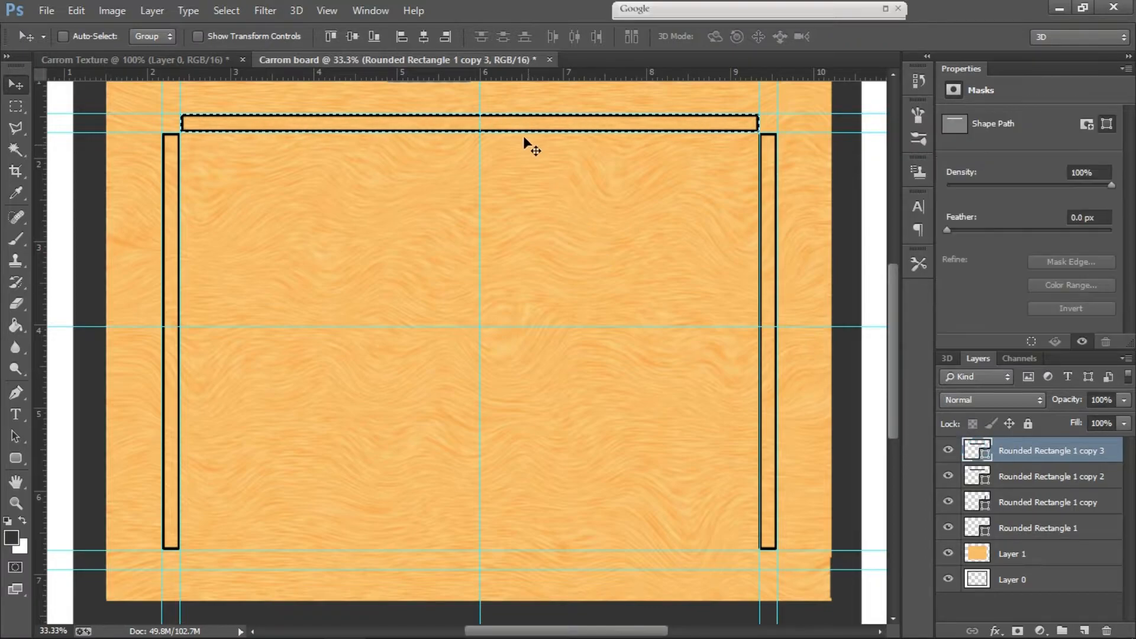
{"action": "left_click_drag", "start_coordinate": [530, 129], "coordinate": [530, 567]}
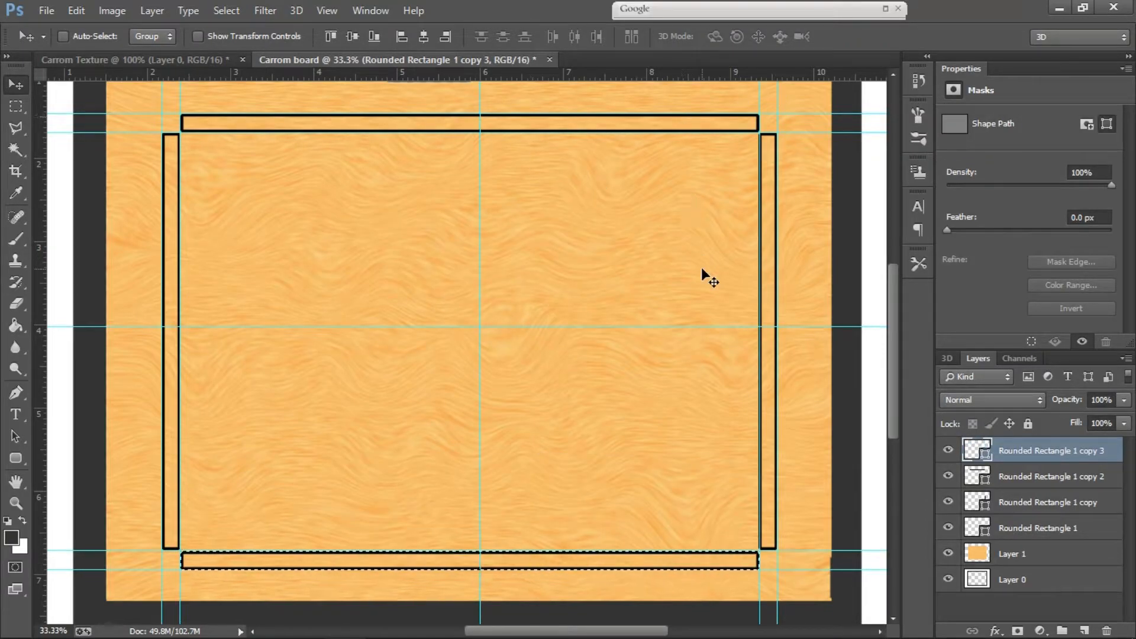
- Select a circle within the guide square at the board's upper-left corner and give it a black outline on a new layer
{"action": "key", "text": "ctrl+0"}
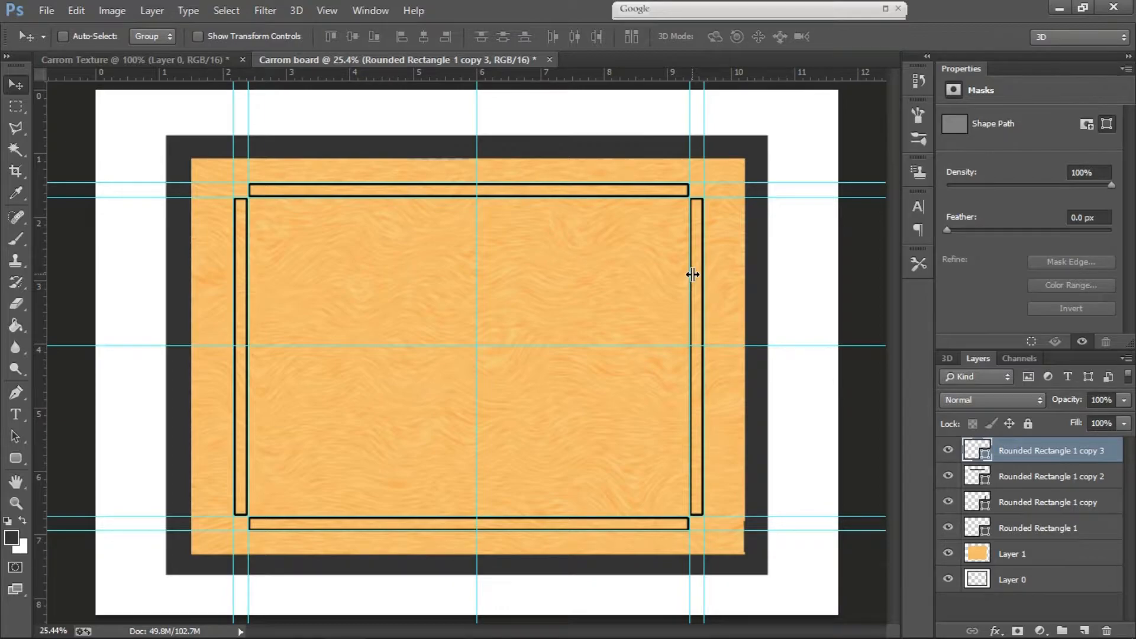
{"action": "key", "text": "ctrl+plus"}
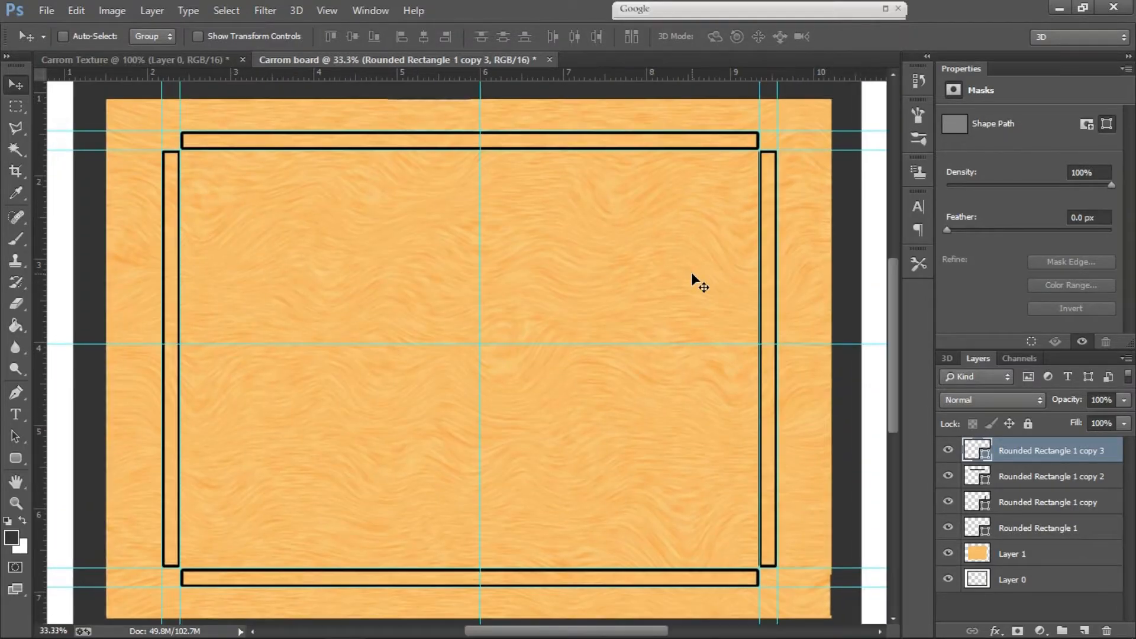
{"action": "key", "text": "ctrl+plus"}
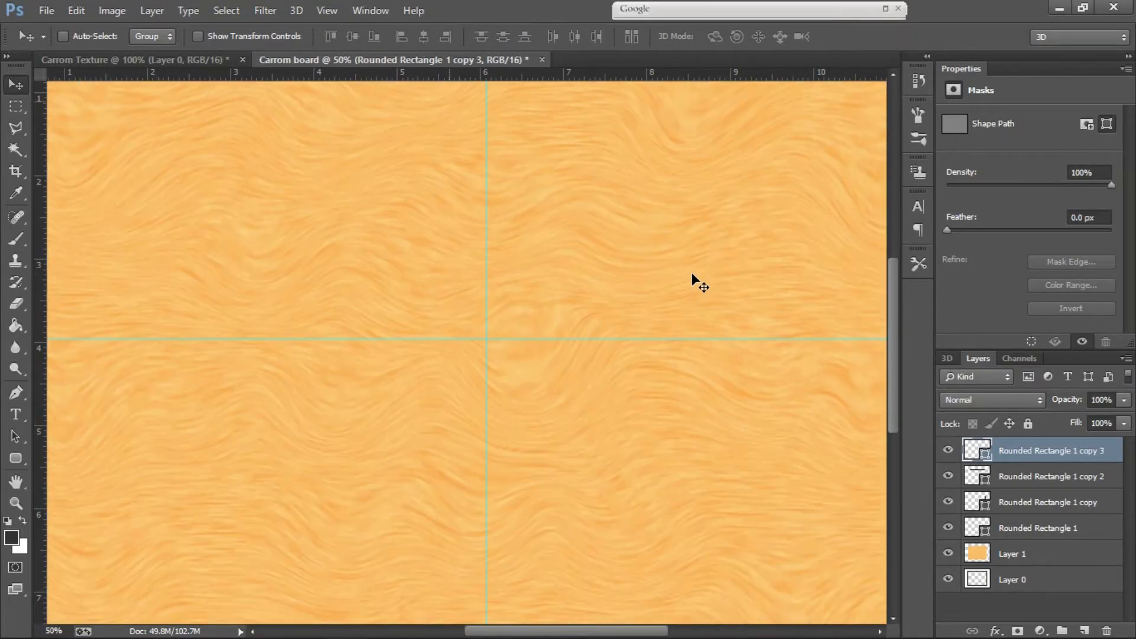
{"action": "left_click_drag", "start_coordinate": [323, 248], "coordinate": [559, 444]}
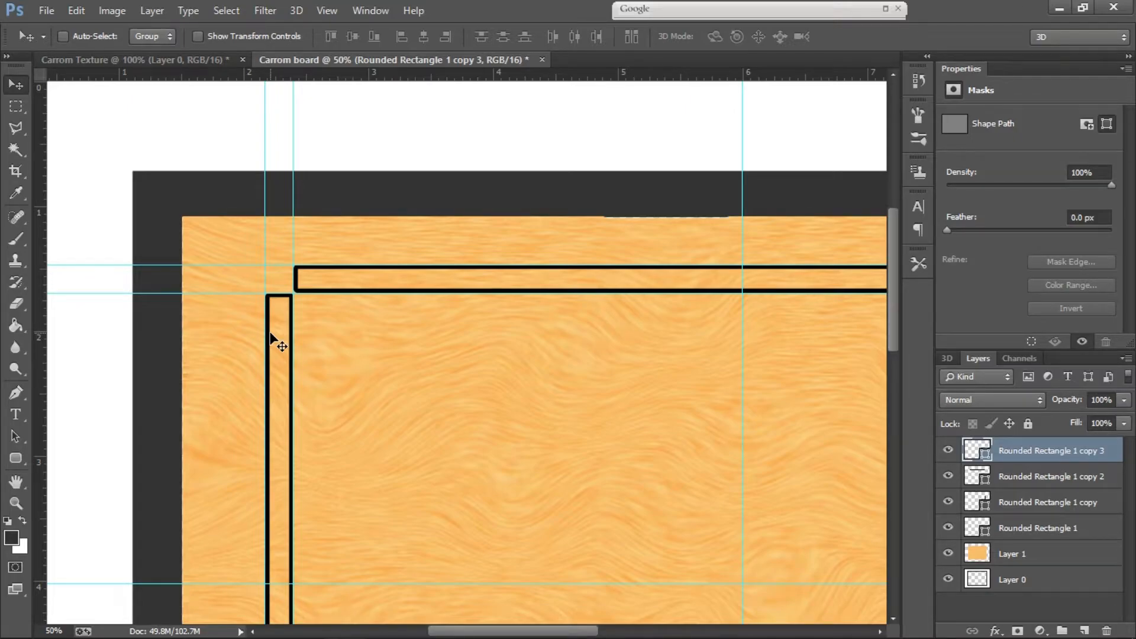
{"action": "key", "text": "ctrl+plus"}
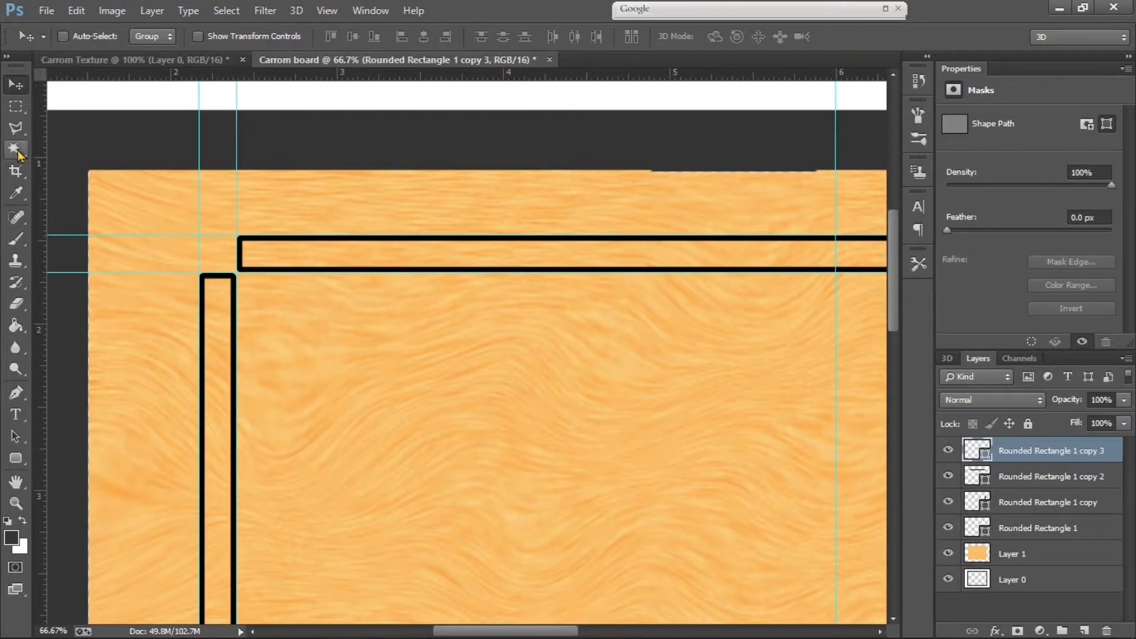
{"action": "left_click", "coordinate": [15, 106]}
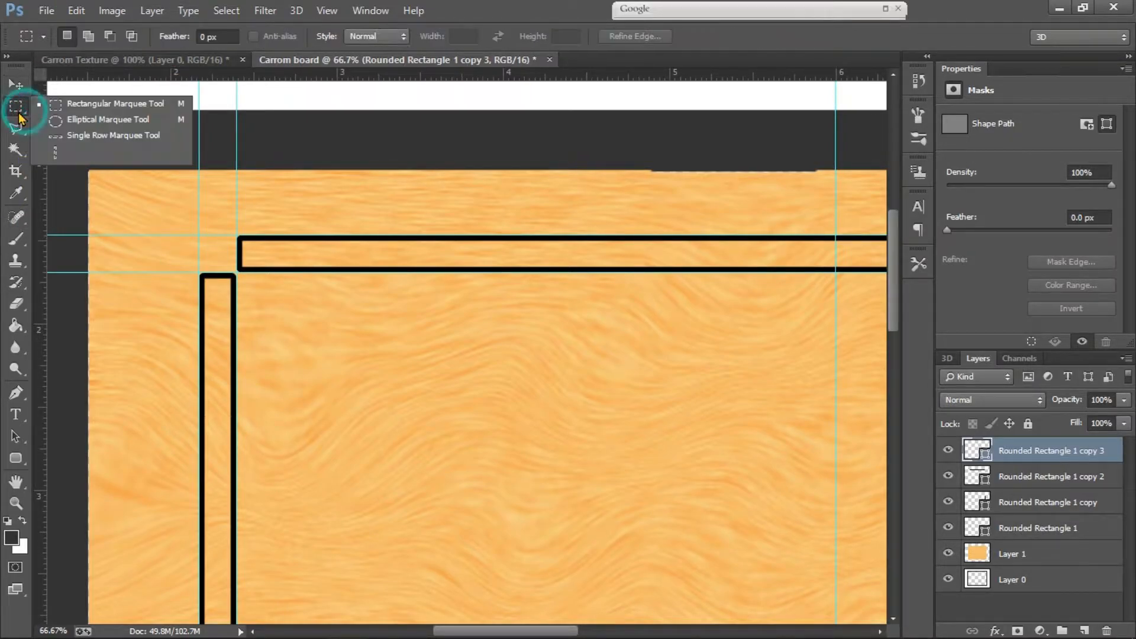
{"action": "left_click", "coordinate": [87, 120]}
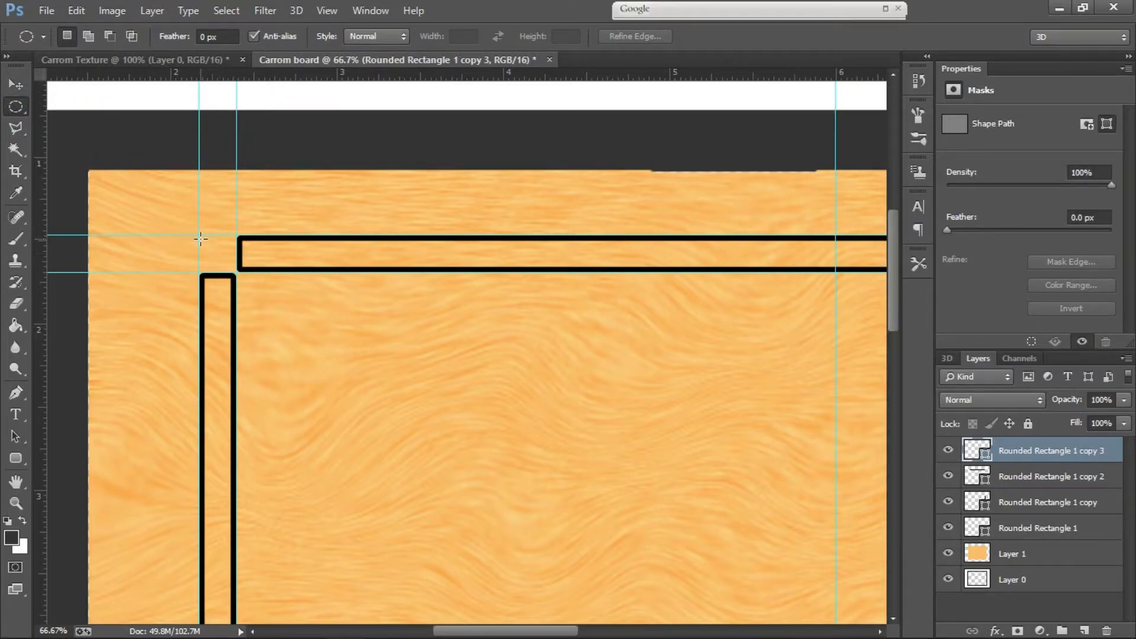
{"action": "left_click_drag", "start_coordinate": [198, 236], "coordinate": [236, 272]}
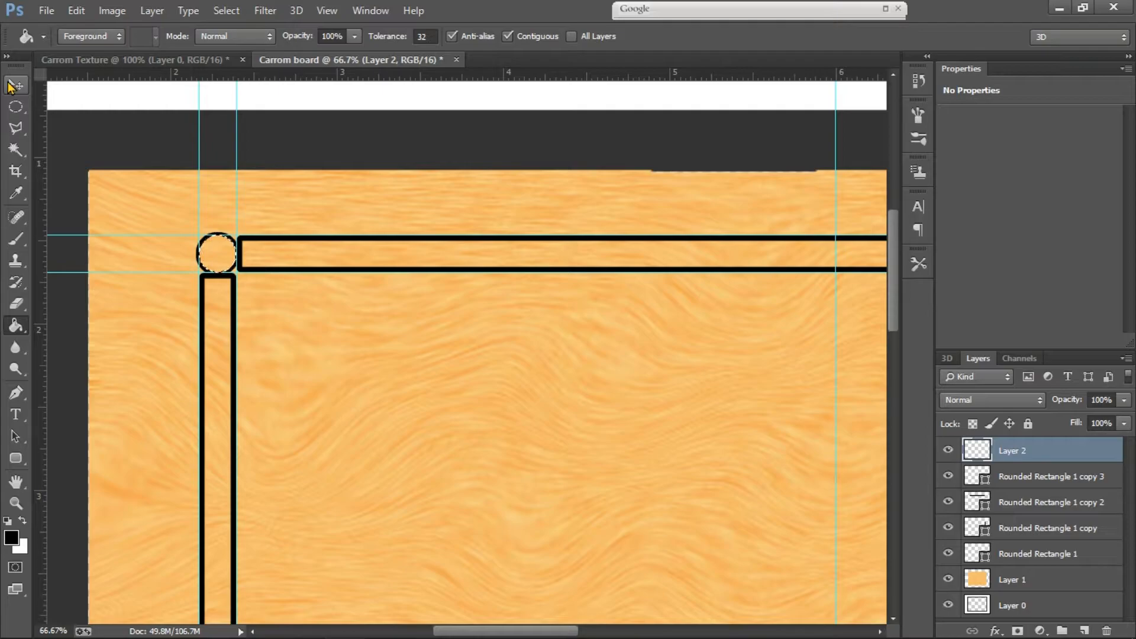
- Clear the circular selection and duplicate the outlined circle's layer
{"action": "key", "text": "ctrl+d"}
{"action": "left_click", "coordinate": [949, 451]}
{"action": "left_click", "coordinate": [949, 451]}
{"action": "key", "text": "ctrl+j"}
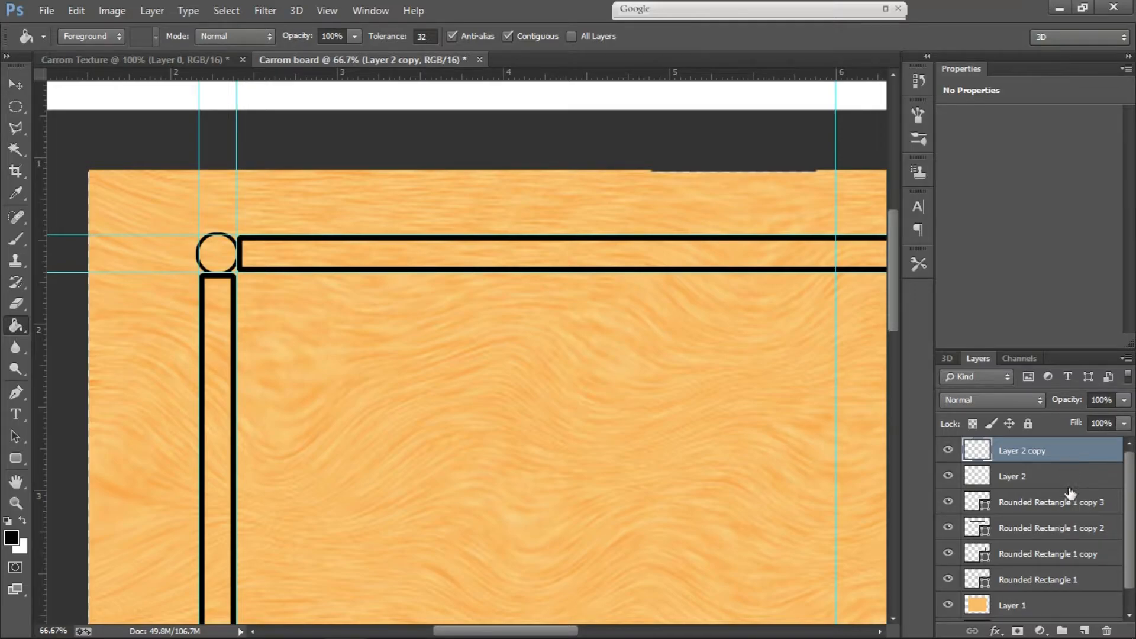
- Group the four rounded-rectangle bar layers together
{"action": "left_click", "coordinate": [1065, 510]}
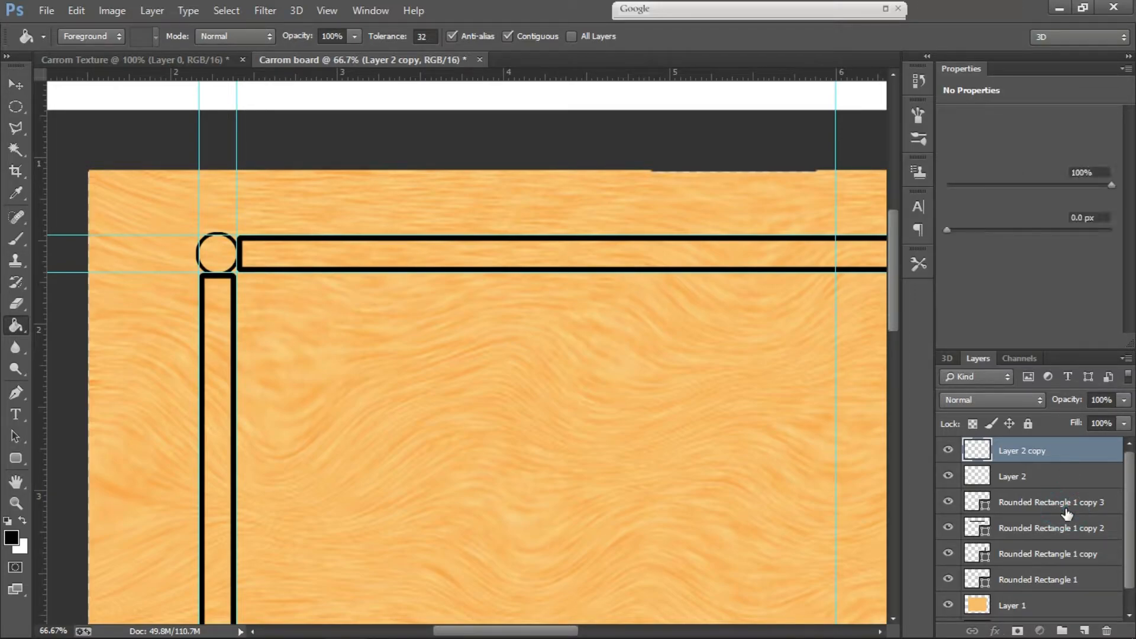
{"action": "left_click", "coordinate": [1064, 580], "text": "shift"}
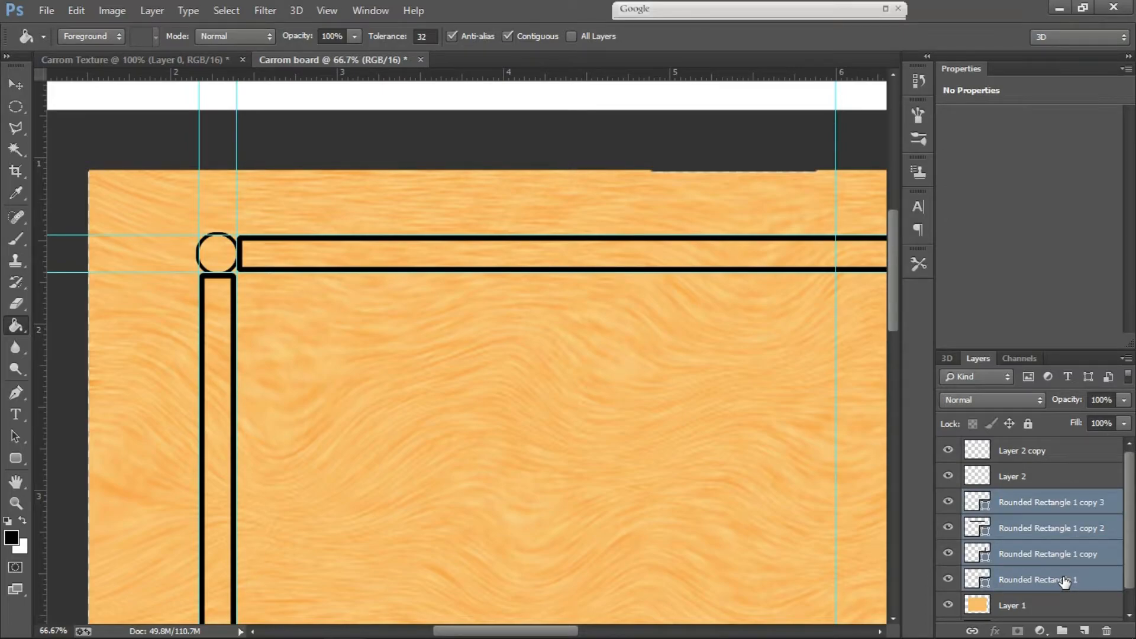
{"action": "key", "text": "ctrl+g"}
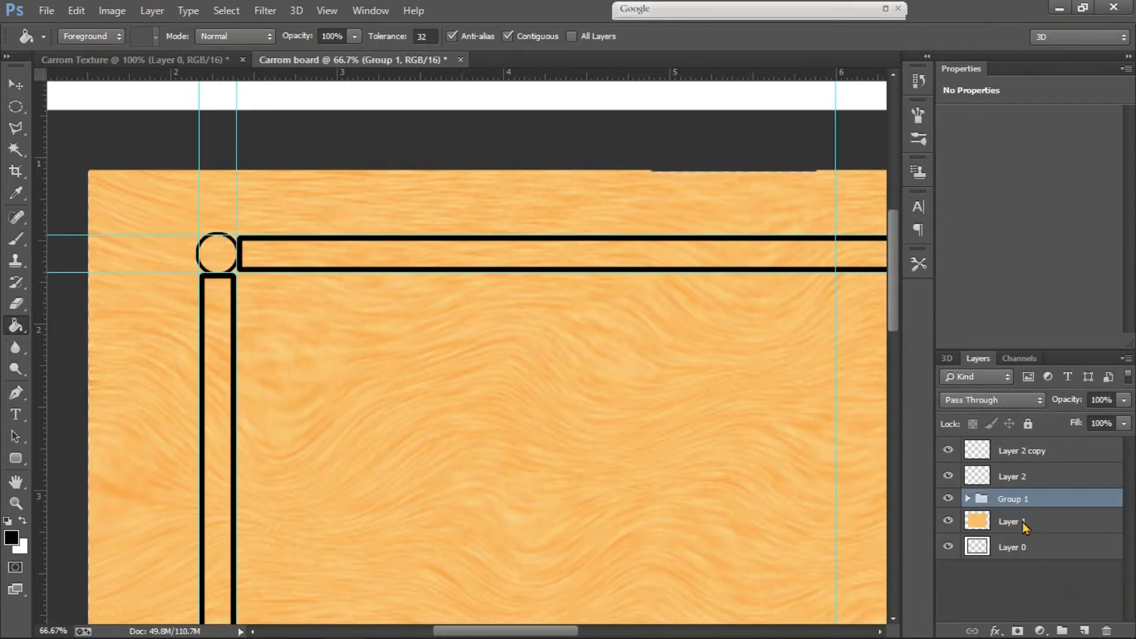
- Shrink the duplicated circle about its centre with Free Transform to form a smaller ring inside the original one
{"action": "left_click", "coordinate": [1034, 476]}
{"action": "left_click", "coordinate": [1040, 453]}
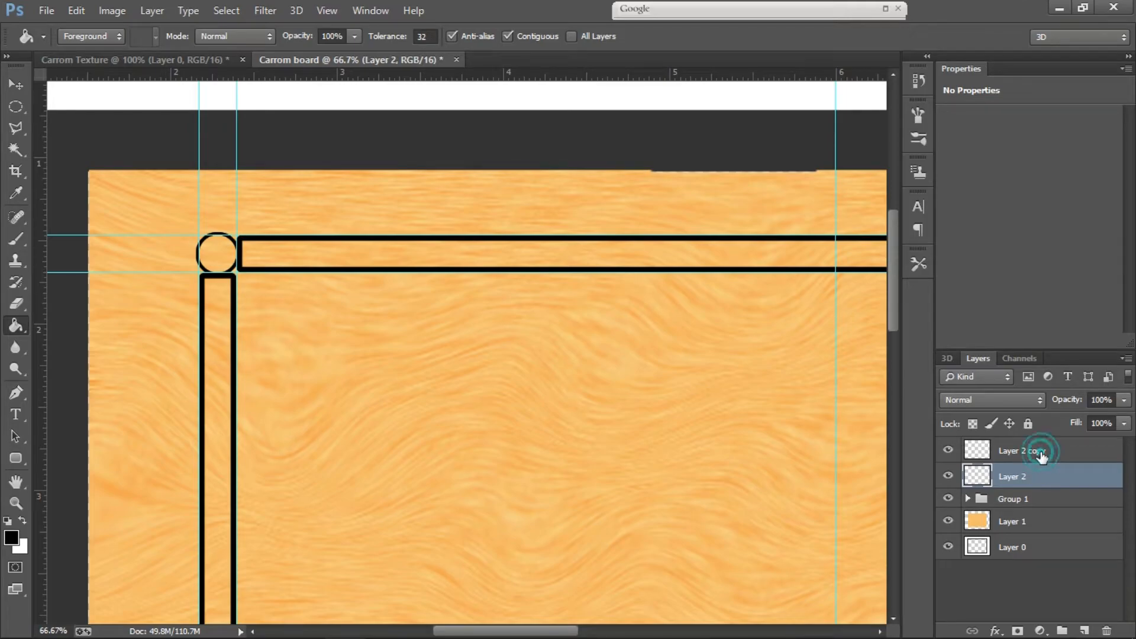
{"action": "key", "text": "ctrl+t"}
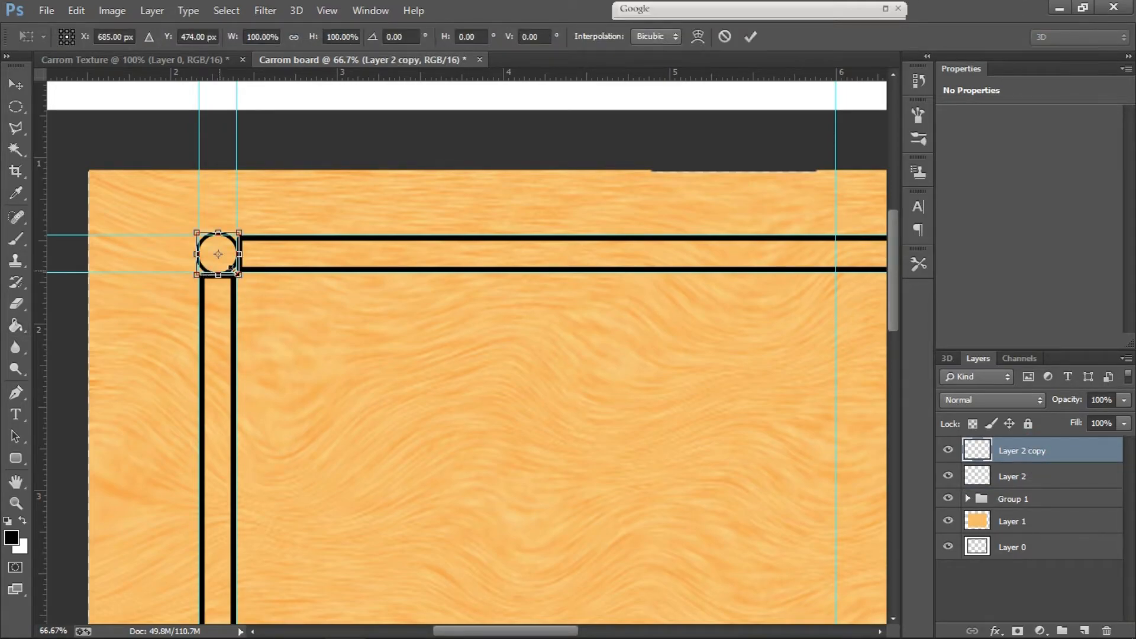
{"action": "key", "text": "ctrl+plus"}
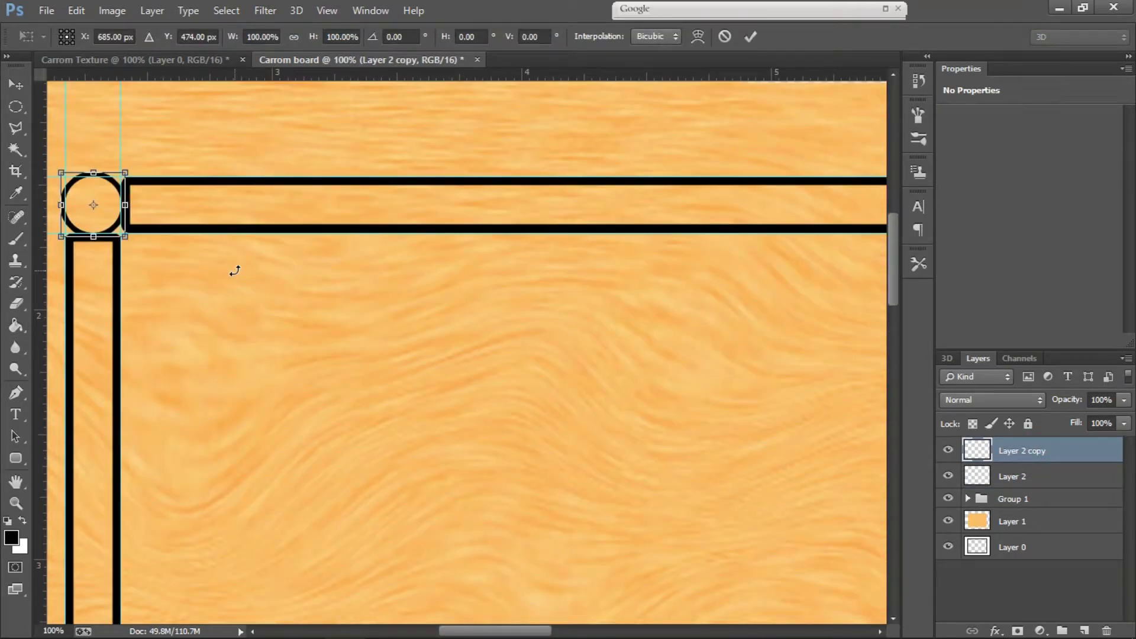
{"action": "key", "text": "ctrl+plus"}
{"action": "left_click_drag", "start_coordinate": [157, 262], "coordinate": [687, 519]}
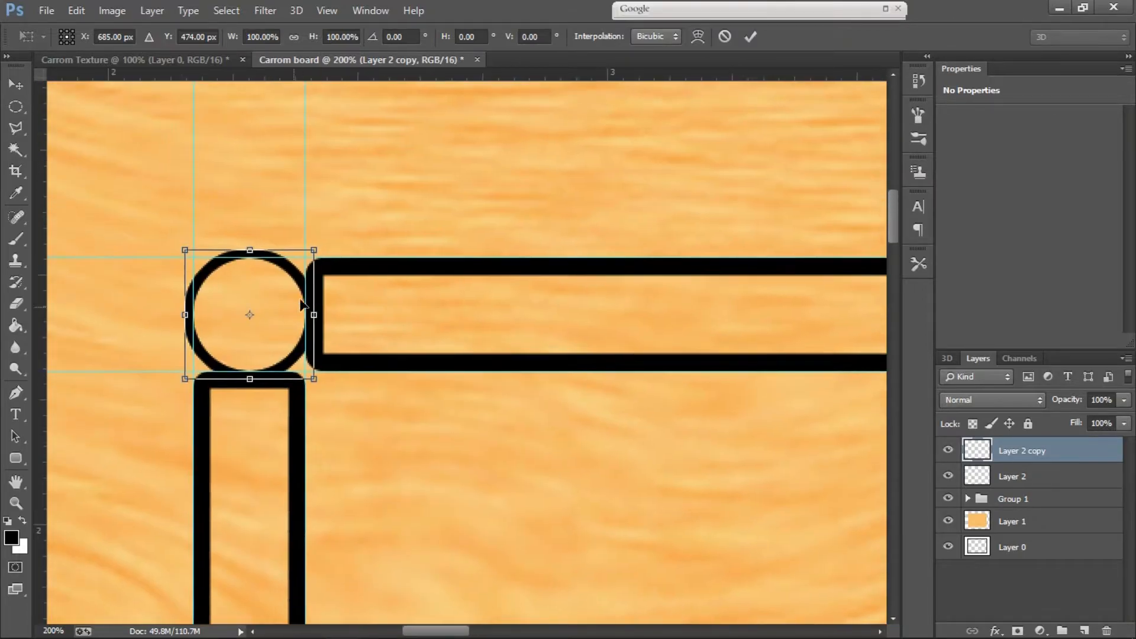
{"action": "left_click_drag", "start_coordinate": [314, 251], "coordinate": [286, 264]}
{"action": "key", "text": "Return"}
- Set the foreground colour to red (ff0000) and fill the inside of the inner circle with the Paint Bucket
{"action": "key", "text": "g"}
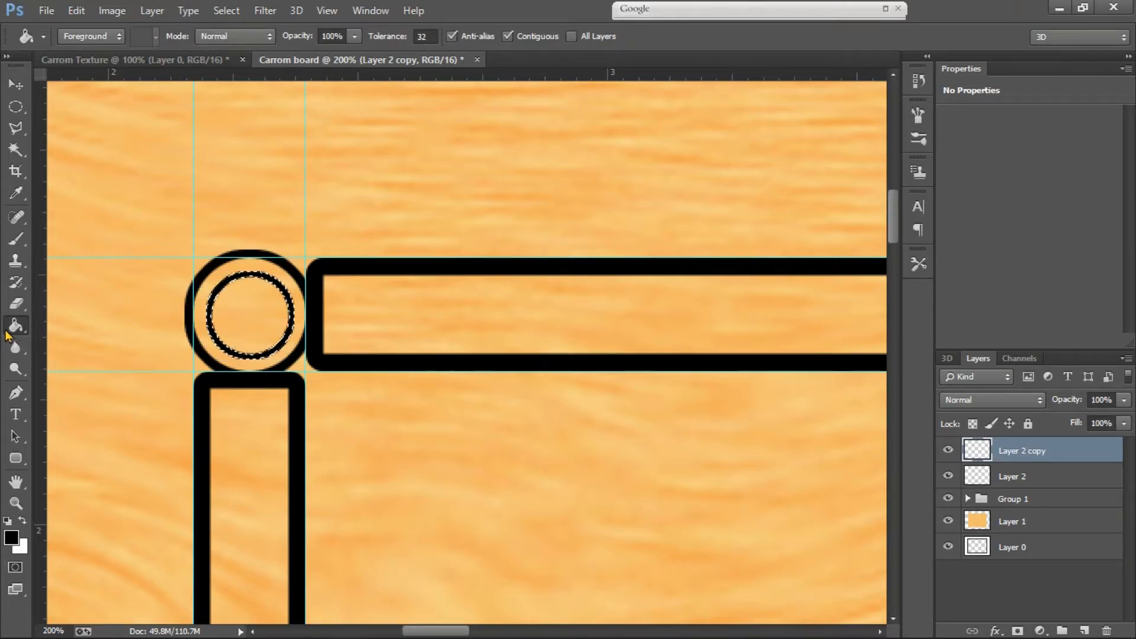
{"action": "left_click", "coordinate": [12, 537]}
{"action": "type", "text": "ff0000"}
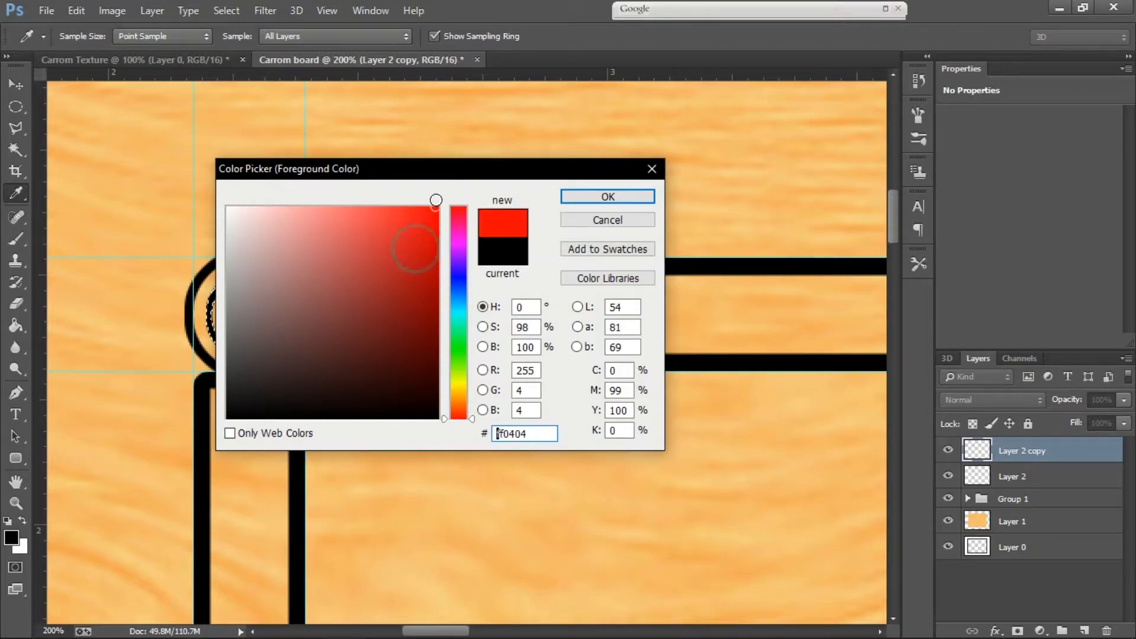
{"action": "left_click", "coordinate": [598, 197]}
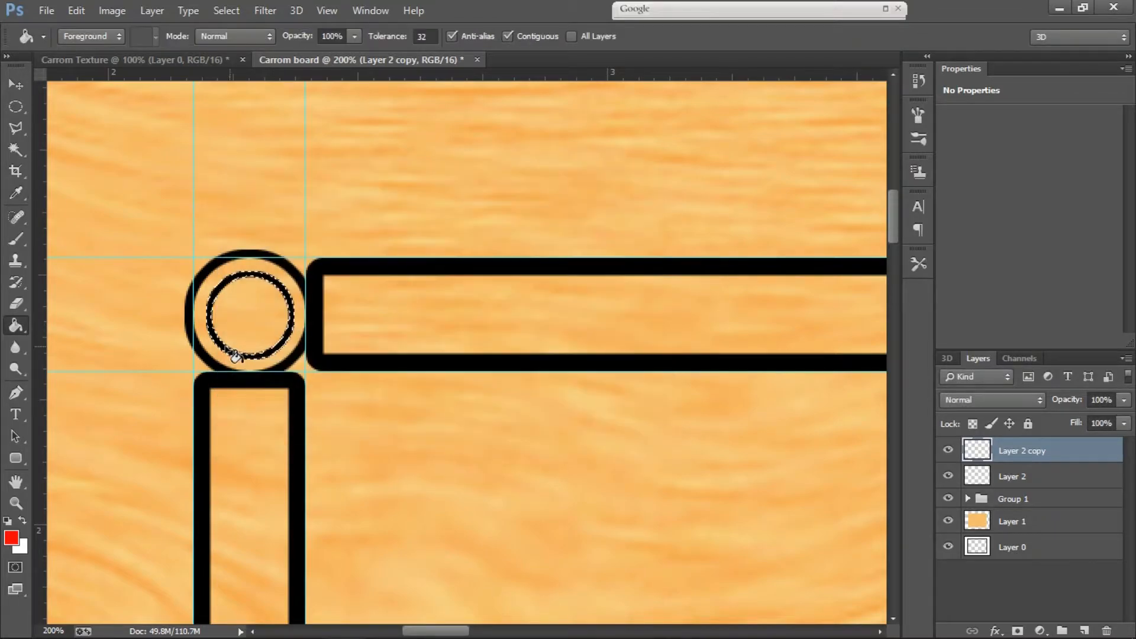
{"action": "left_click", "coordinate": [259, 319]}
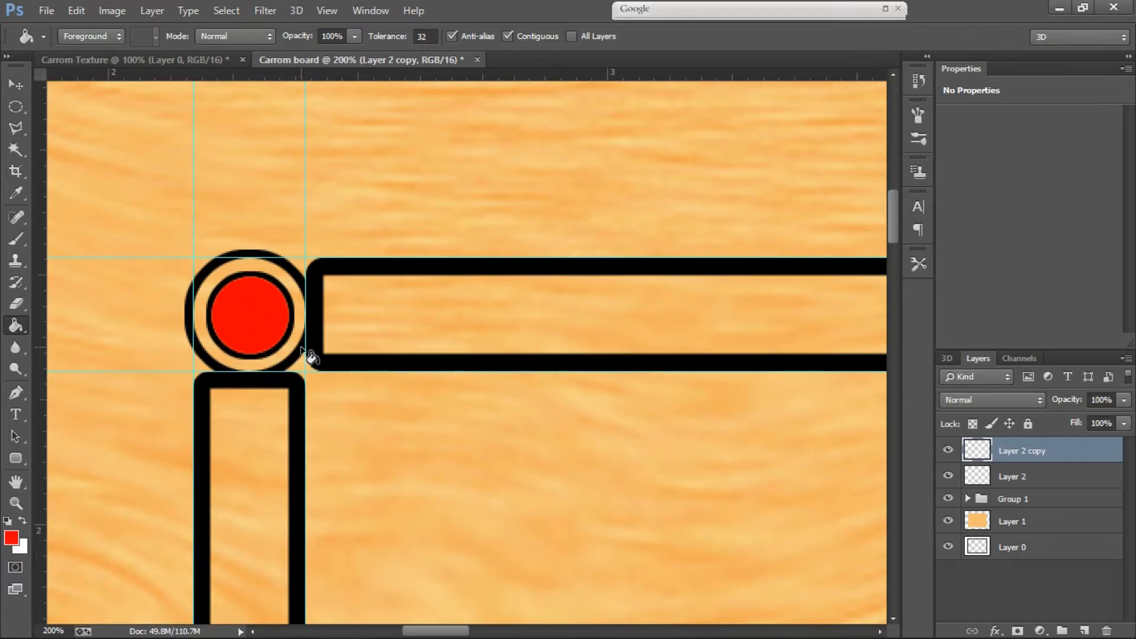
- Group the outer ring's layer and the red inner circle's layer together
{"action": "key", "text": "ctrl+0"}
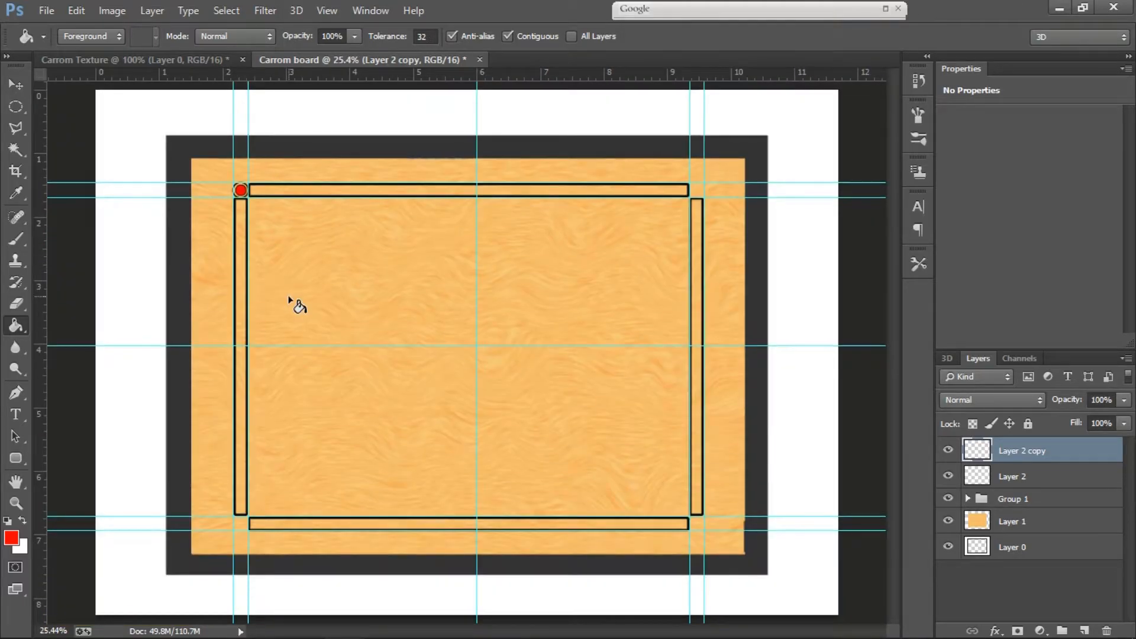
{"action": "key", "text": "ctrl+plus"}
{"action": "key", "text": "ctrl+plus"}
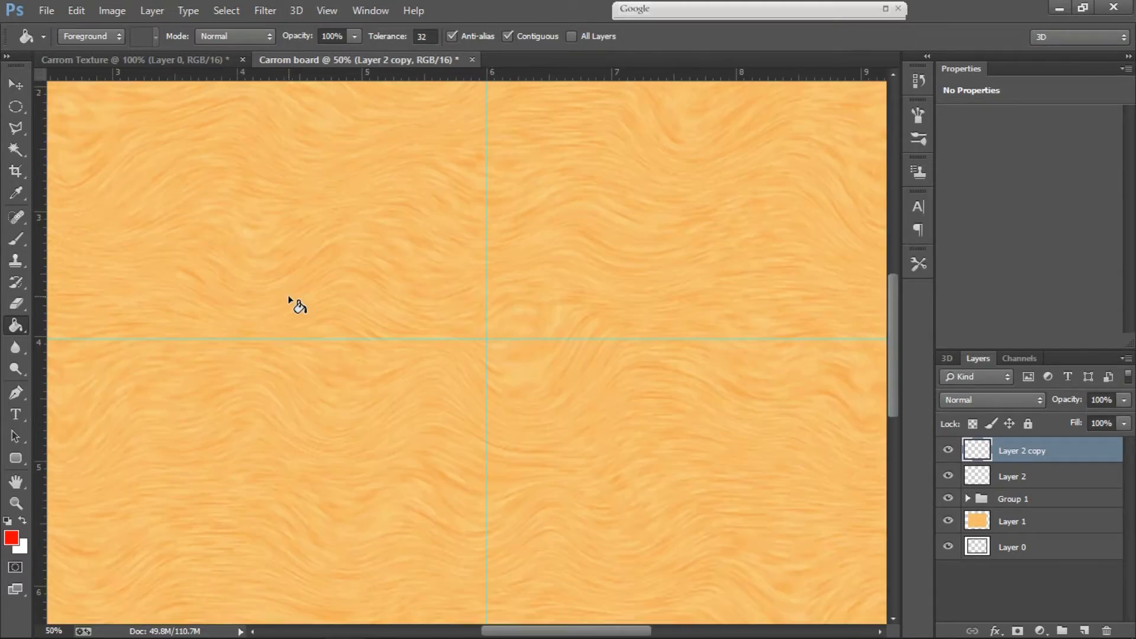
{"action": "left_click_drag", "start_coordinate": [272, 398], "coordinate": [431, 543]}
{"action": "left_click", "coordinate": [22, 84]}
{"action": "left_click", "coordinate": [1053, 476], "text": "shift"}
{"action": "key", "text": "ctrl+g"}
- Expand the circle group and duplicate both of its layers inside it
{"action": "left_click_drag", "start_coordinate": [665, 421], "coordinate": [247, 347]}
{"action": "left_click", "coordinate": [968, 448]}
{"action": "left_click", "coordinate": [1048, 501]}
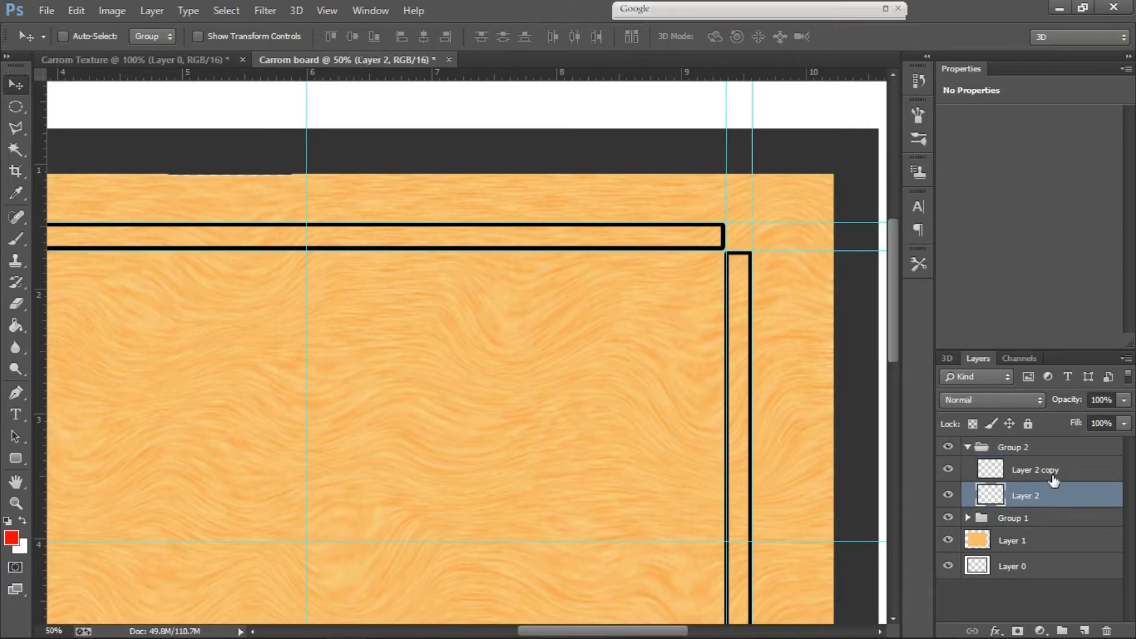
{"action": "left_click", "coordinate": [1053, 474], "text": "shift"}
{"action": "key", "text": "ctrl+j"}
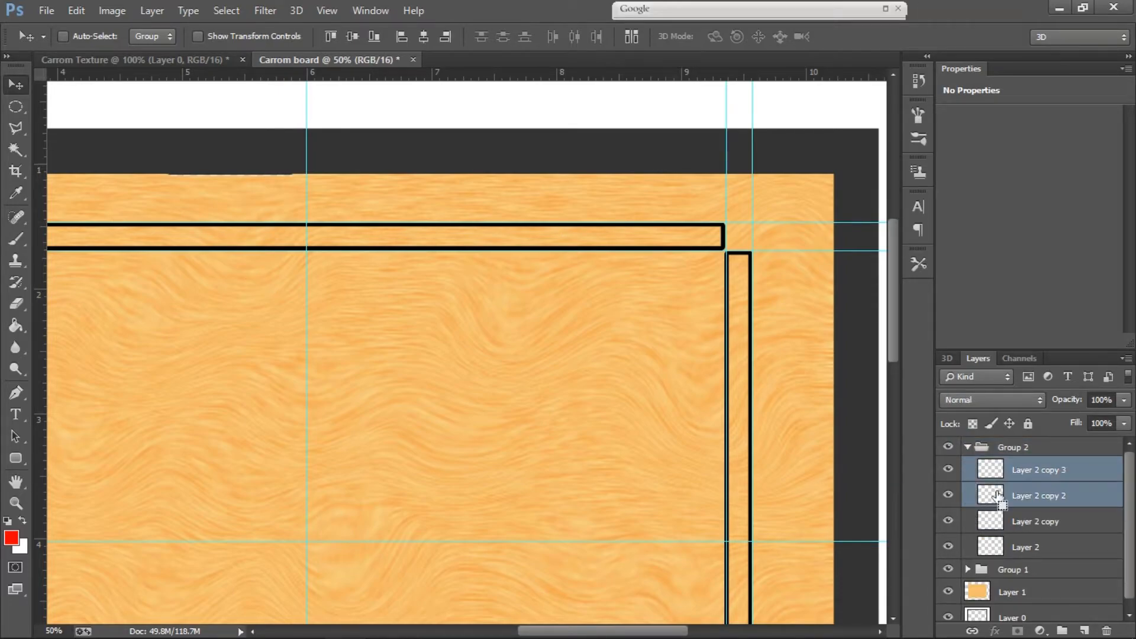
- Move the two duplicated circle layers together to the guide square at the board's upper-right corner
{"action": "left_click_drag", "start_coordinate": [217, 272], "coordinate": [521, 385]}
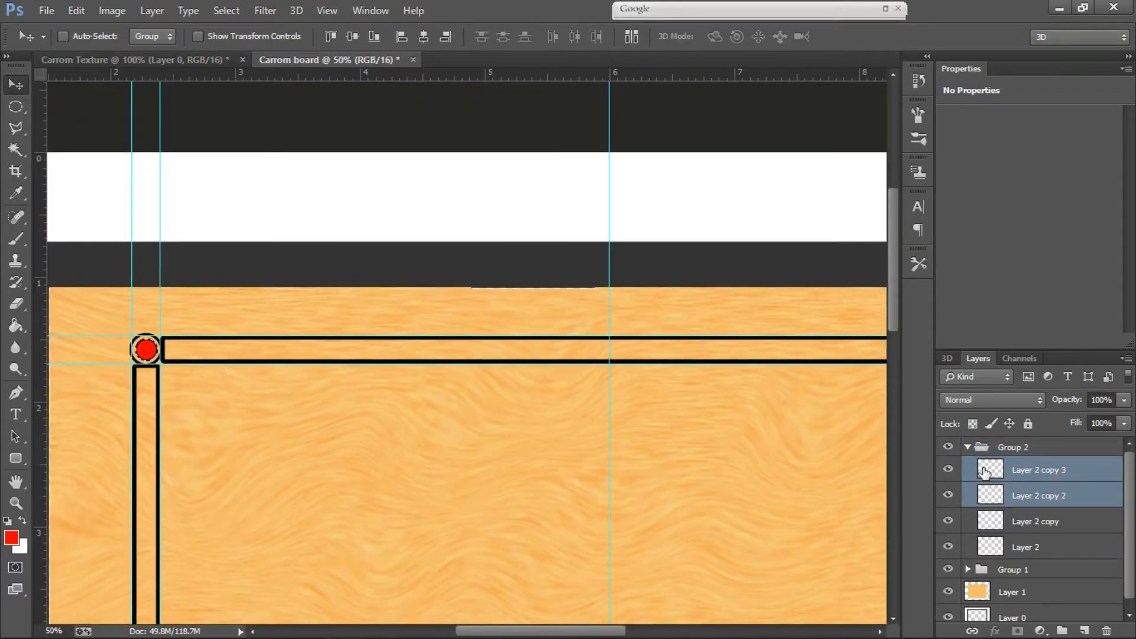
{"action": "left_click", "coordinate": [989, 496]}
{"action": "left_click", "coordinate": [1027, 469]}
{"action": "left_click", "coordinate": [1027, 496], "text": "shift"}
{"action": "left_click_drag", "start_coordinate": [146, 353], "coordinate": [902, 365]}
{"action": "left_click_drag", "start_coordinate": [896, 364], "coordinate": [560, 403]}
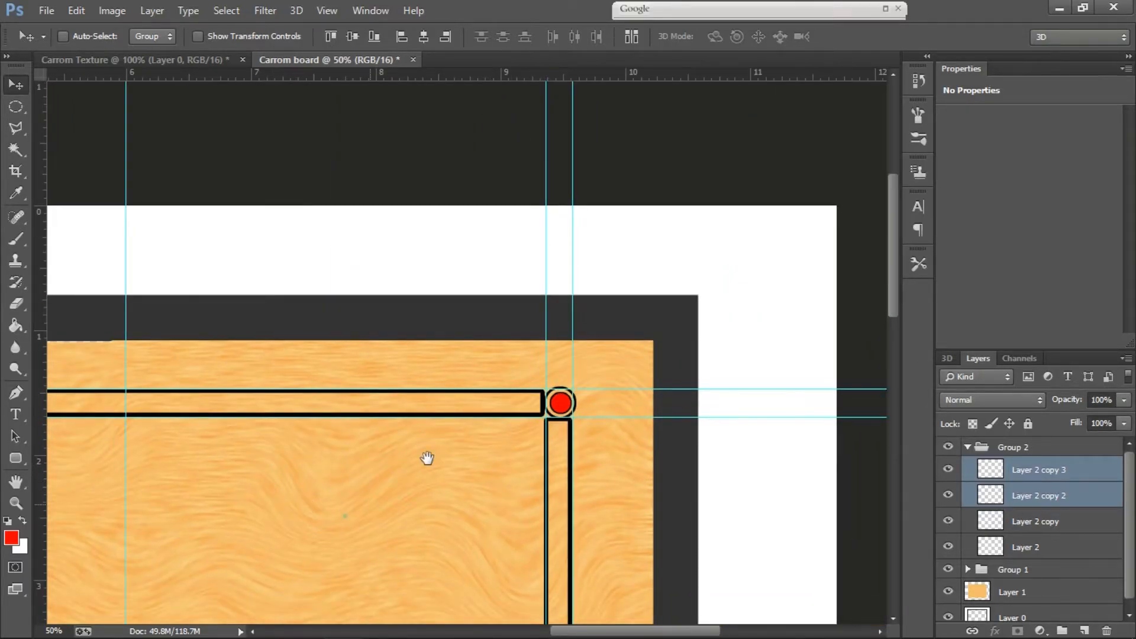
- Place another copy of the red corner circle in the guide square at the board's lower-left corner
{"action": "left_click_drag", "start_coordinate": [426, 459], "coordinate": [677, 343]}
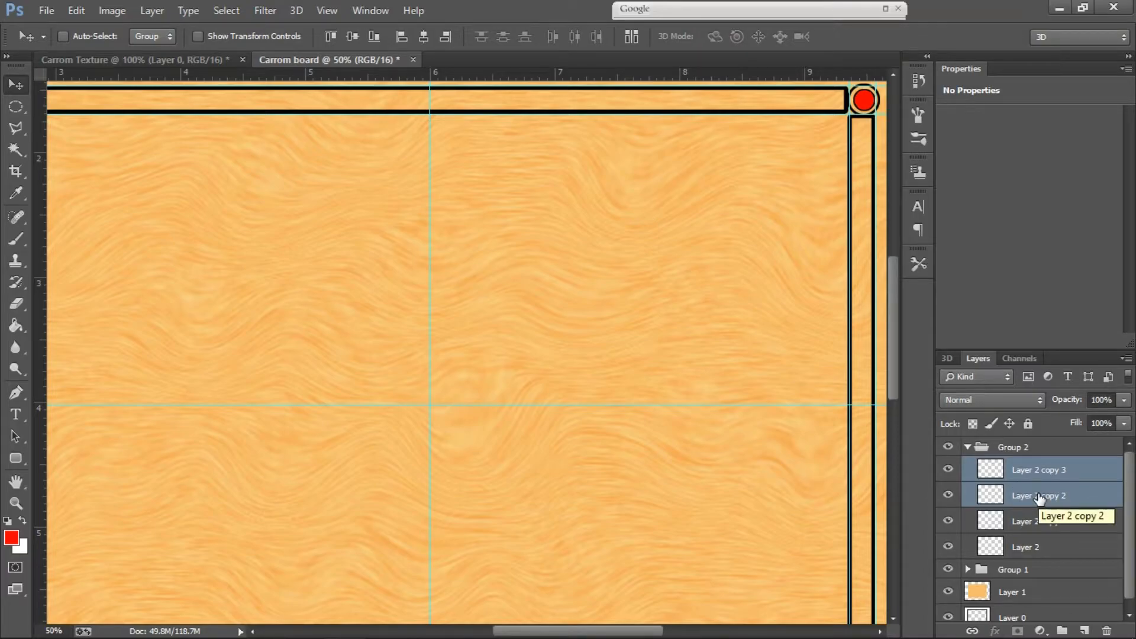
{"action": "left_click_drag", "start_coordinate": [694, 275], "coordinate": [556, 385]}
{"action": "left_click_drag", "start_coordinate": [726, 214], "coordinate": [430, 570]}
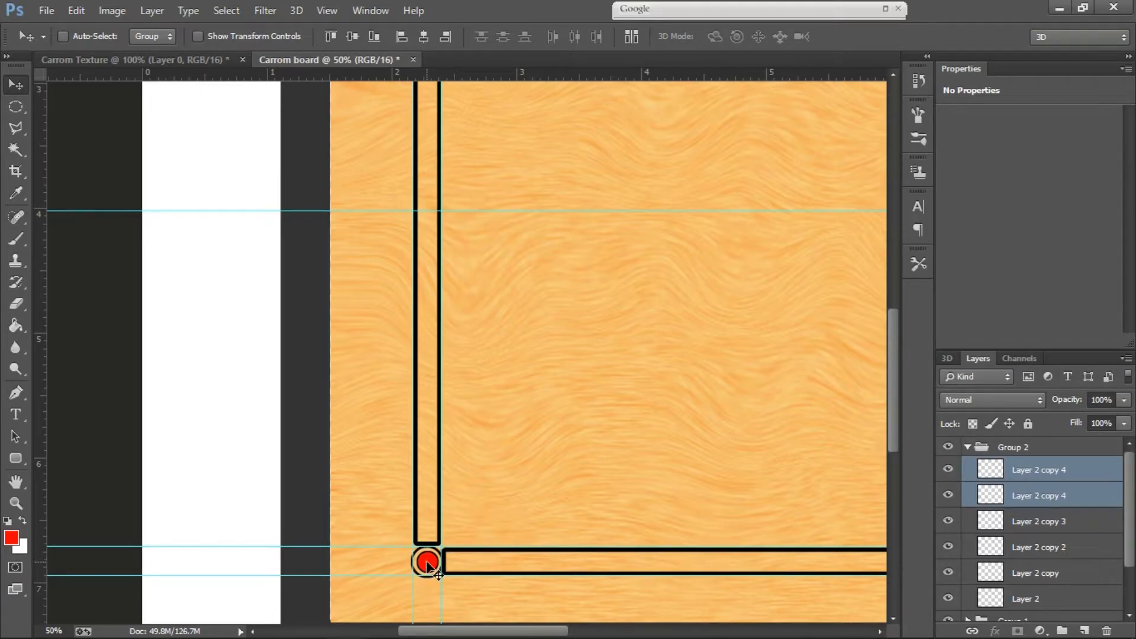
- Place a further copy of the red corner circle in the guide square at the board's lower-right corner
{"action": "left_click_drag", "start_coordinate": [478, 493], "coordinate": [156, 246]}
{"action": "left_click_drag", "start_coordinate": [103, 321], "coordinate": [797, 289]}
{"action": "left_click_drag", "start_coordinate": [690, 378], "coordinate": [281, 406]}
{"action": "left_click_drag", "start_coordinate": [335, 349], "coordinate": [531, 380]}
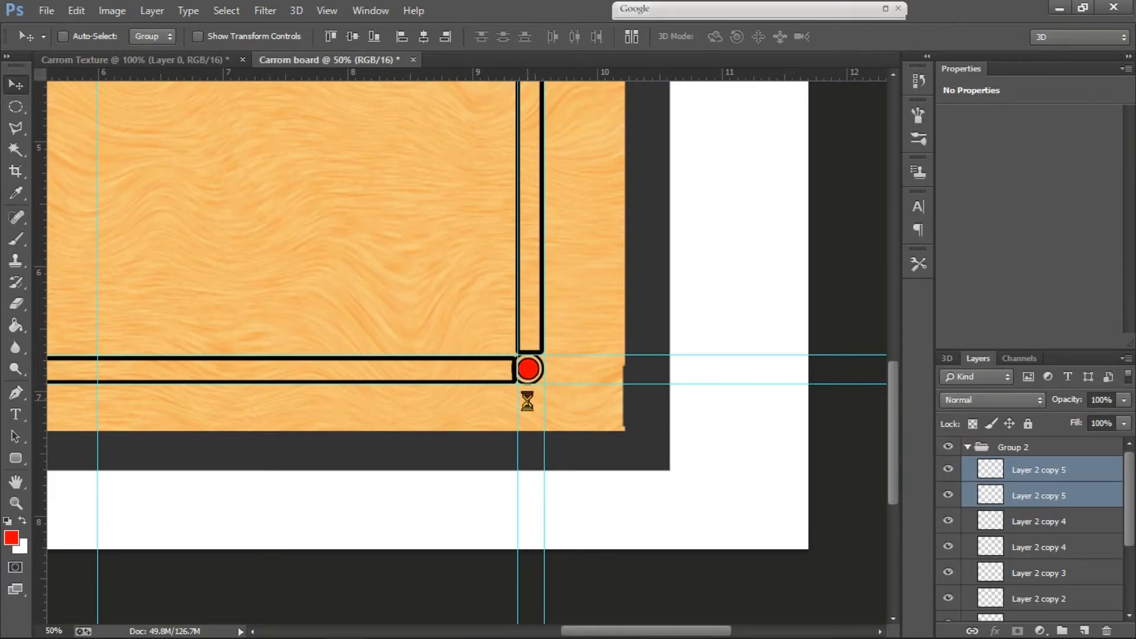
{"action": "key", "text": "ctrl+0"}
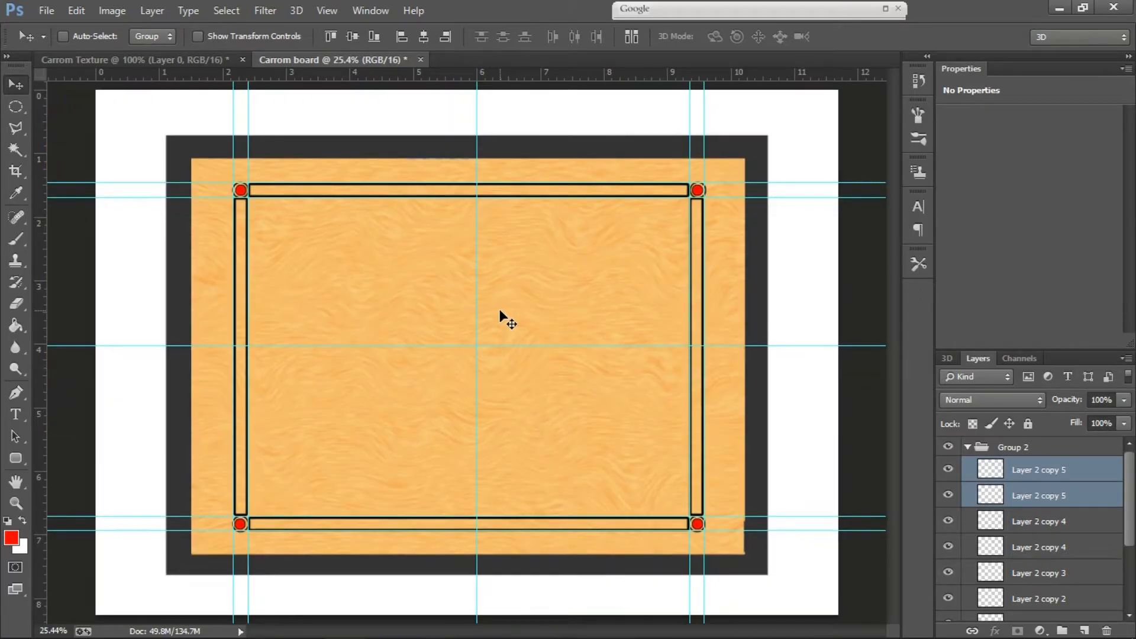
- Collapse the circle group and rename it Round Corner, and rename the bar group Rectangle Squre
{"action": "left_click", "coordinate": [966, 447]}
{"action": "left_click", "coordinate": [1016, 448]}
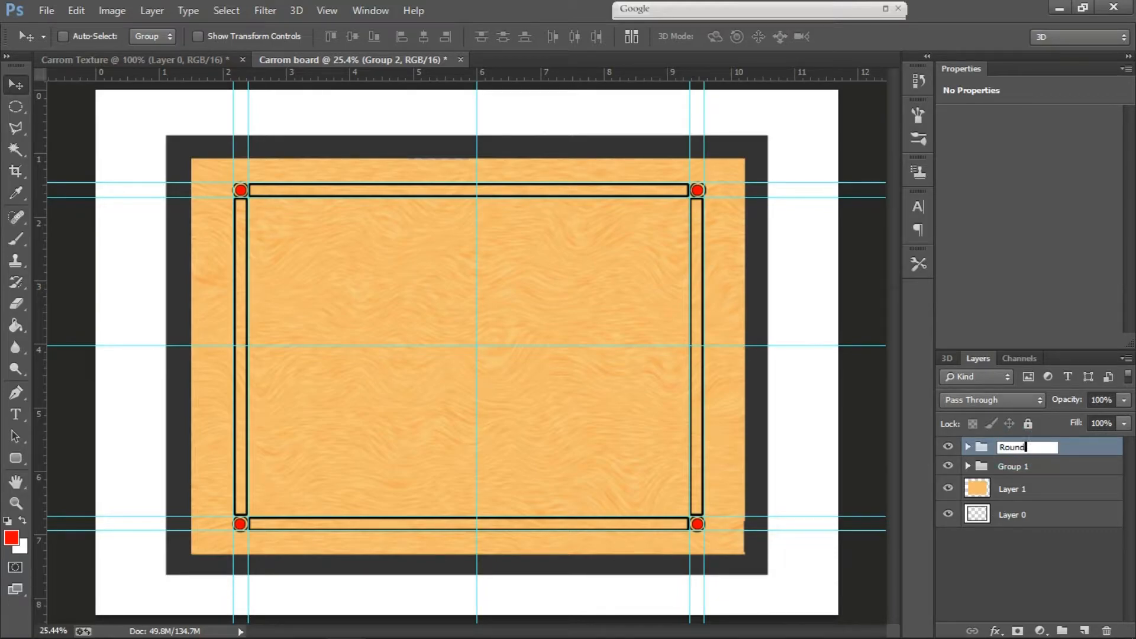
{"action": "left_click", "coordinate": [1011, 468]}
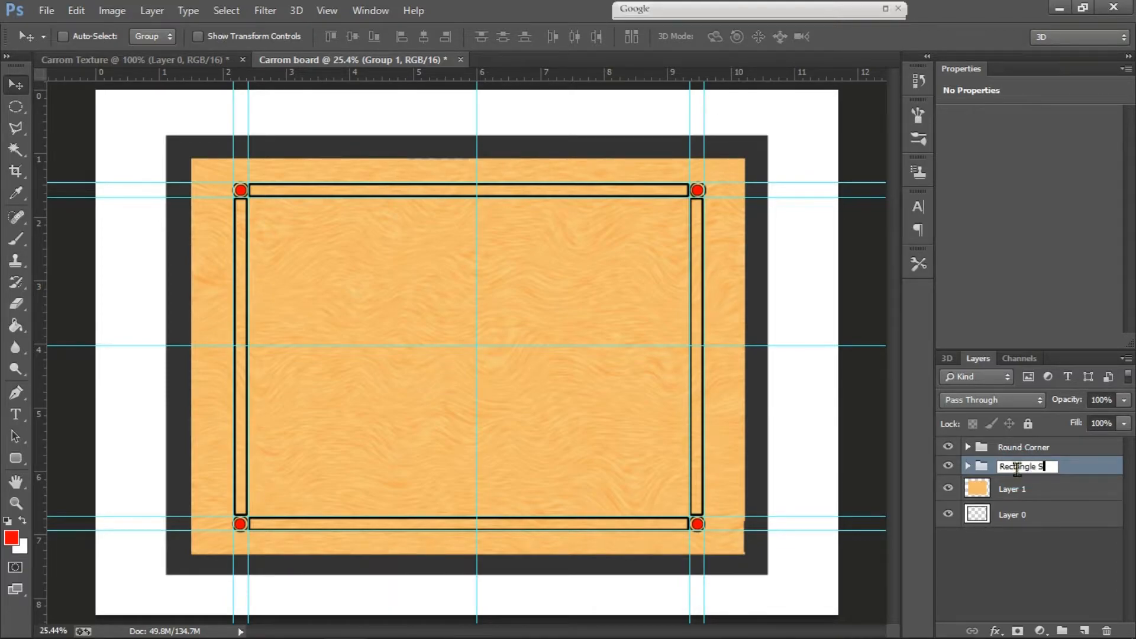
{"action": "left_click", "coordinate": [986, 496]}
{"action": "left_click", "coordinate": [1047, 454]}
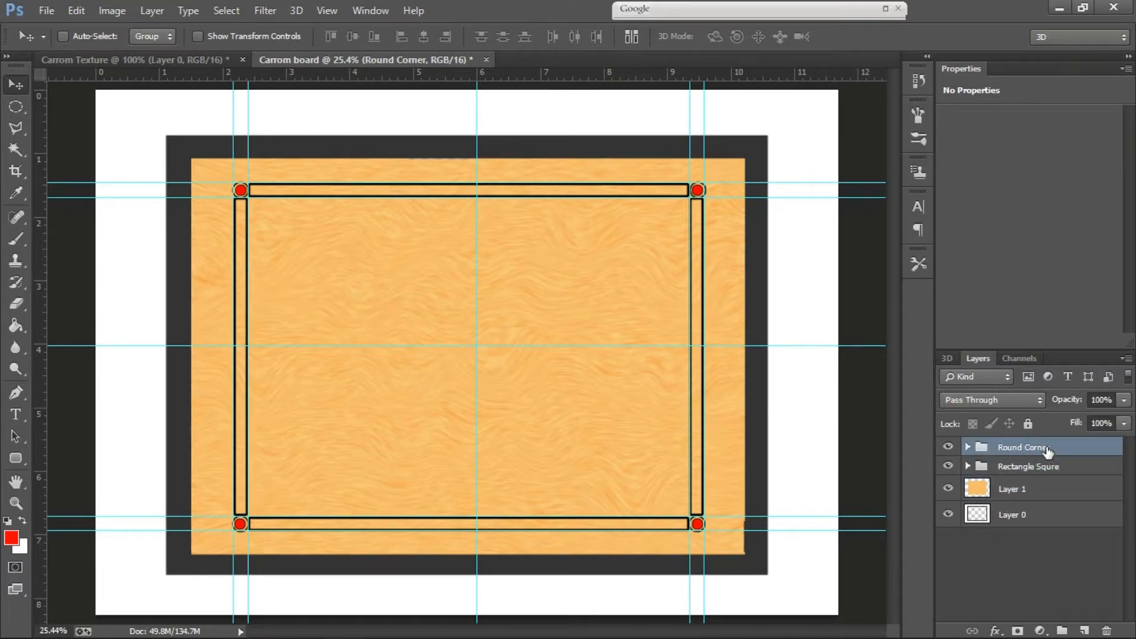
- Append the Square Brushes set to the brush presets and choose its 12 px square brush
{"action": "scroll", "coordinate": [412, 267], "scroll_direction": "up", "scroll_amount": 2}
{"action": "left_click_drag", "start_coordinate": [255, 95], "coordinate": [403, 320]}
{"action": "left_click", "coordinate": [20, 239]}
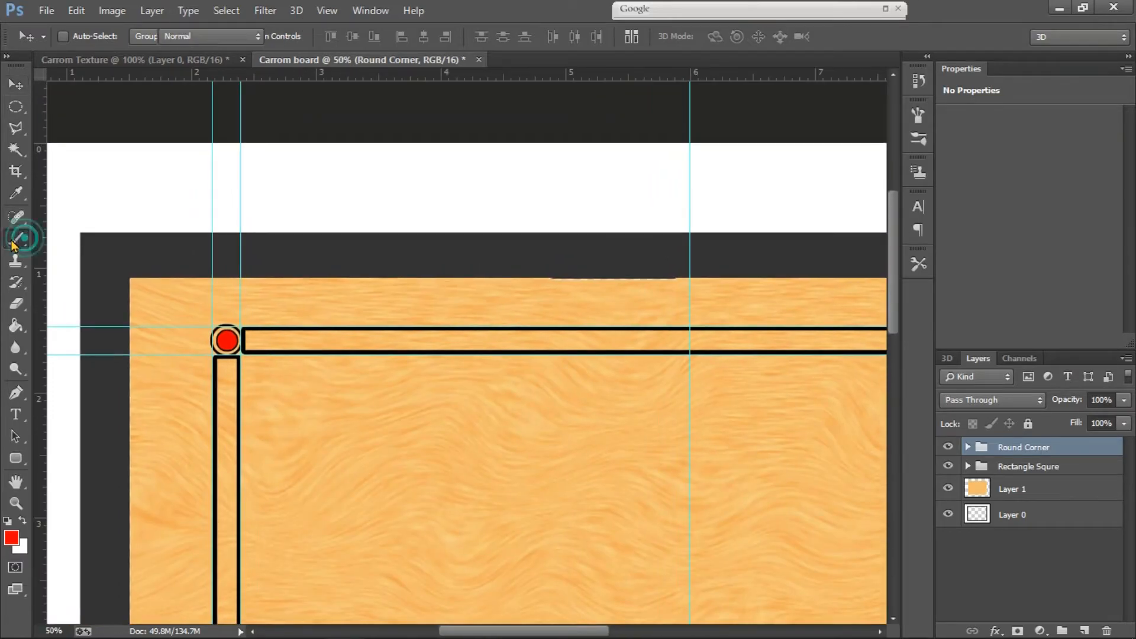
{"action": "left_click", "coordinate": [84, 36]}
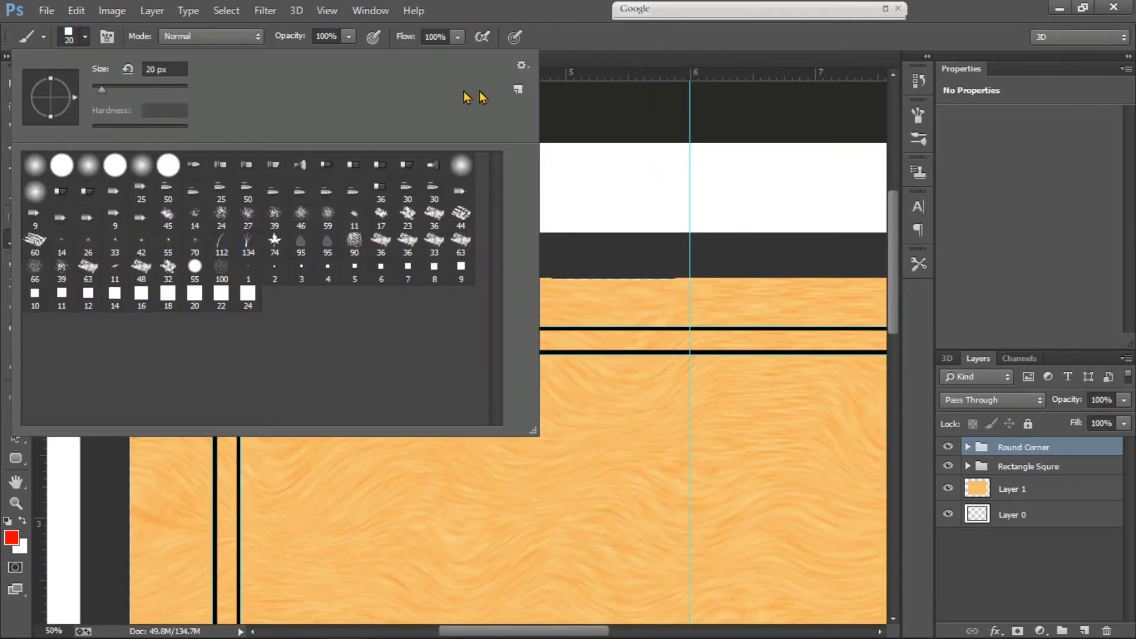
{"action": "left_click", "coordinate": [522, 66]}
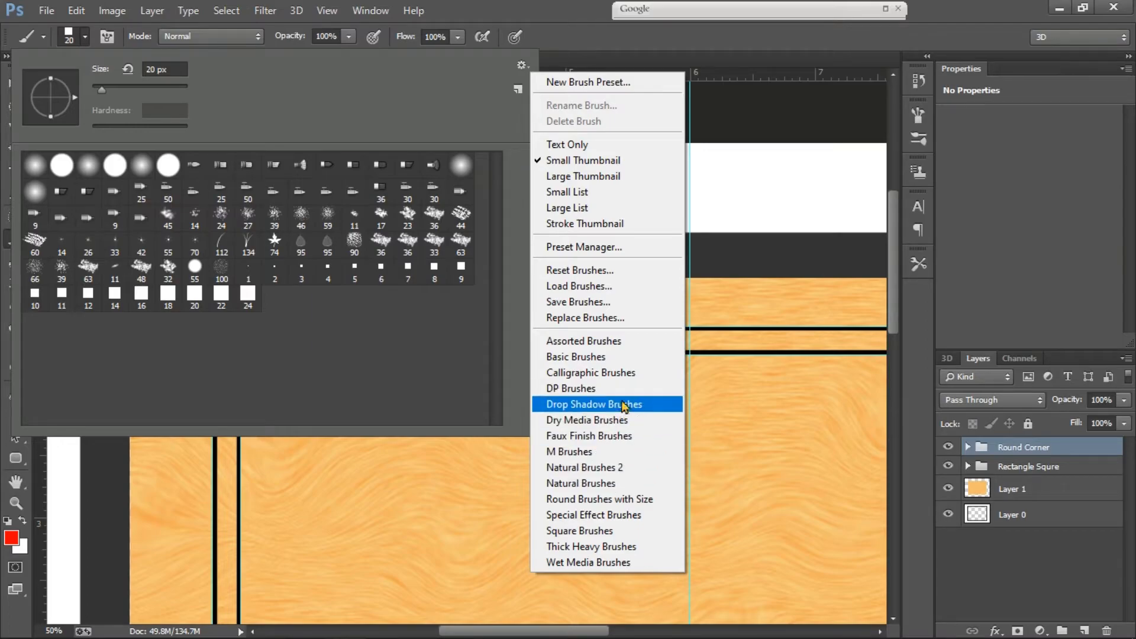
{"action": "left_click", "coordinate": [617, 529]}
{"action": "left_click", "coordinate": [653, 258]}
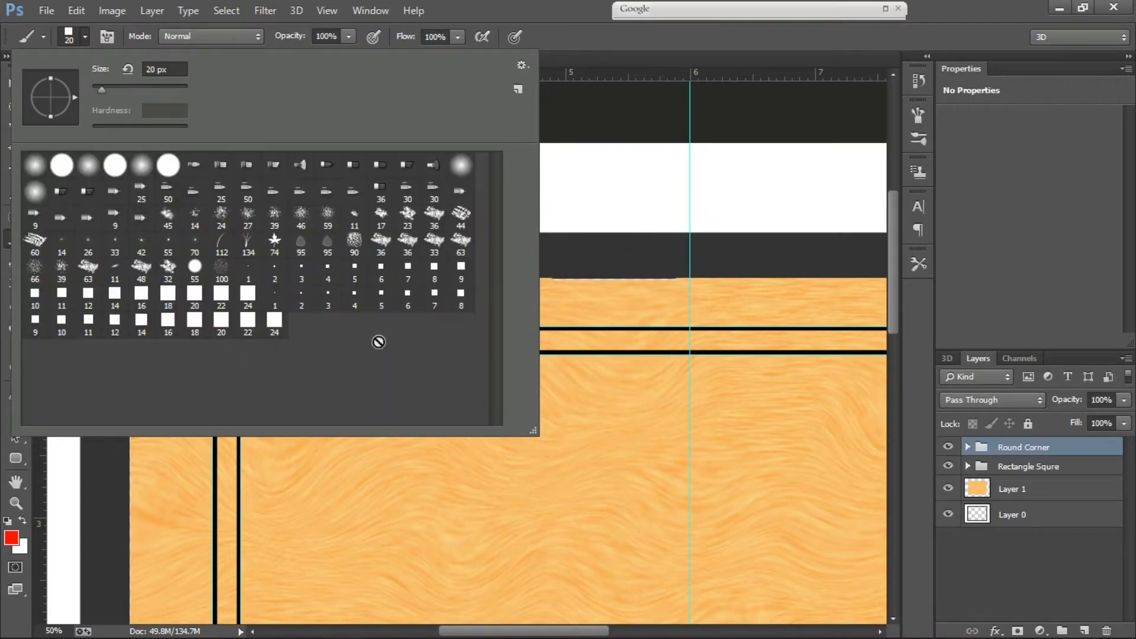
{"action": "double_click", "coordinate": [114, 329]}
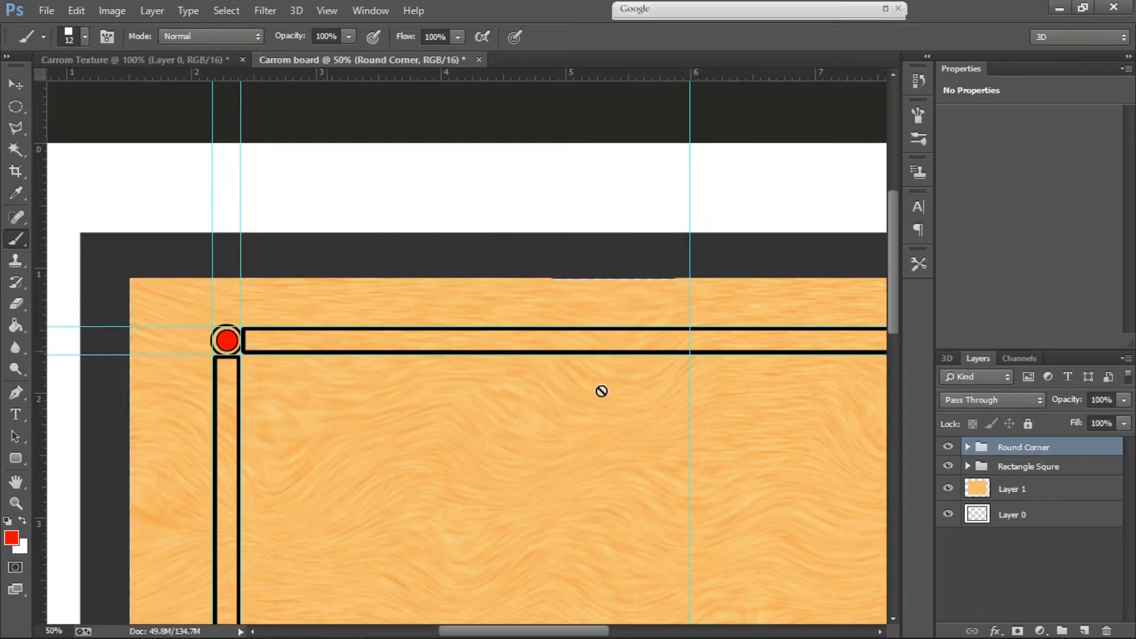
- On a new layer, draw a straight black diagonal line inward from the upper-left corner with a 25 px square brush at 1% spacing
{"action": "left_click", "coordinate": [1084, 631]}
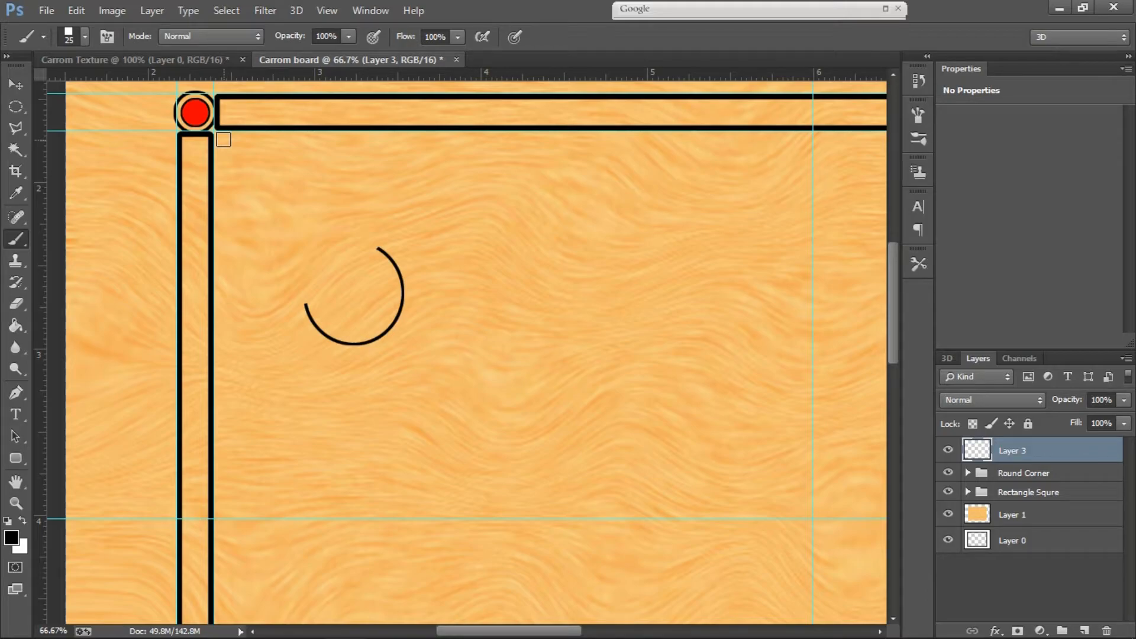
{"action": "left_click", "coordinate": [919, 115]}
{"action": "left_click_drag", "start_coordinate": [776, 426], "coordinate": [734, 425]}
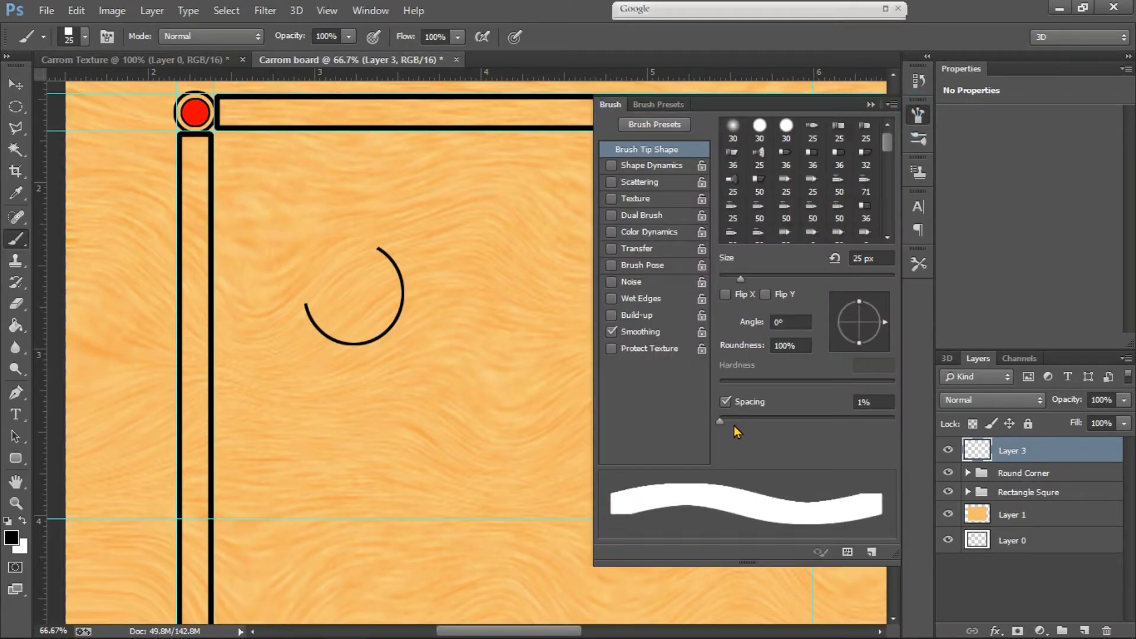
{"action": "left_click", "coordinate": [867, 104]}
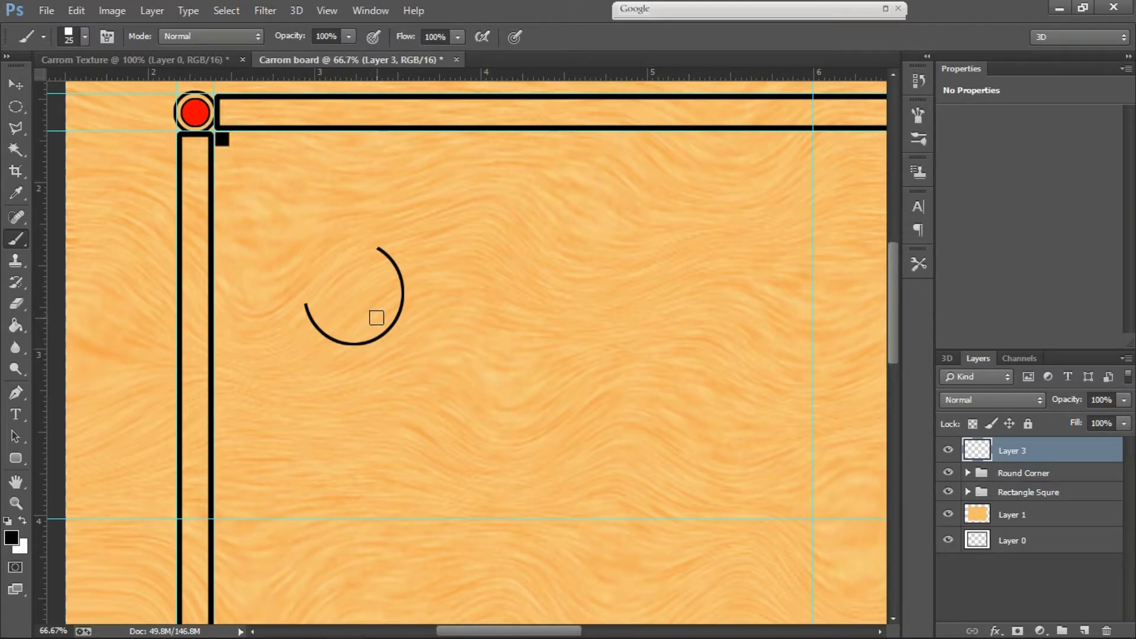
{"action": "left_click", "coordinate": [379, 320], "text": "shift"}
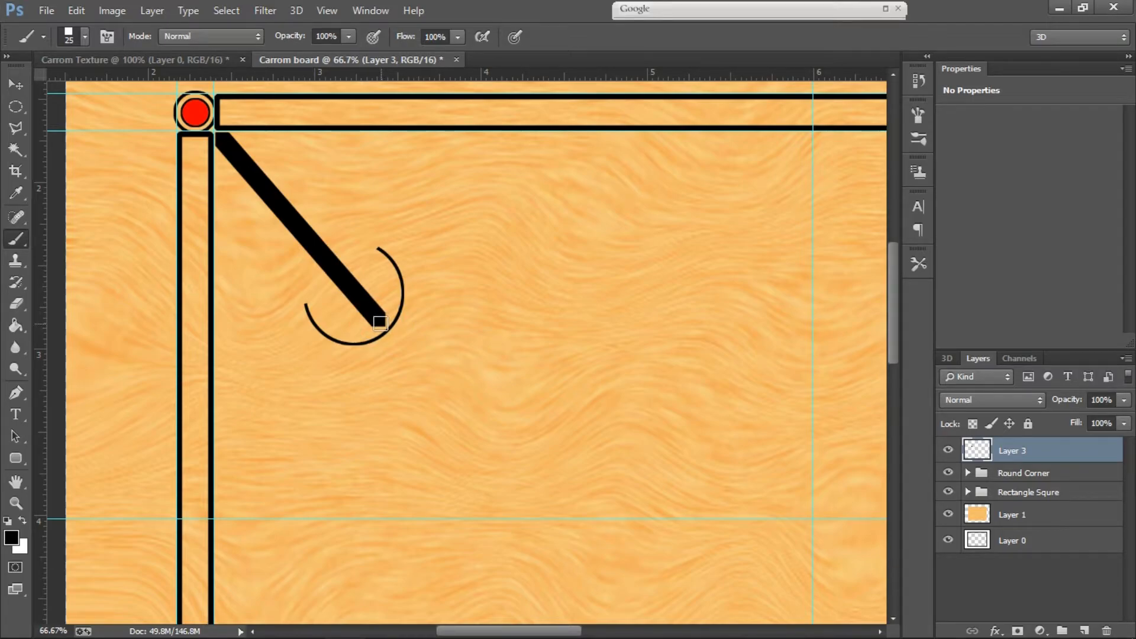
{"action": "left_click", "coordinate": [377, 322]}
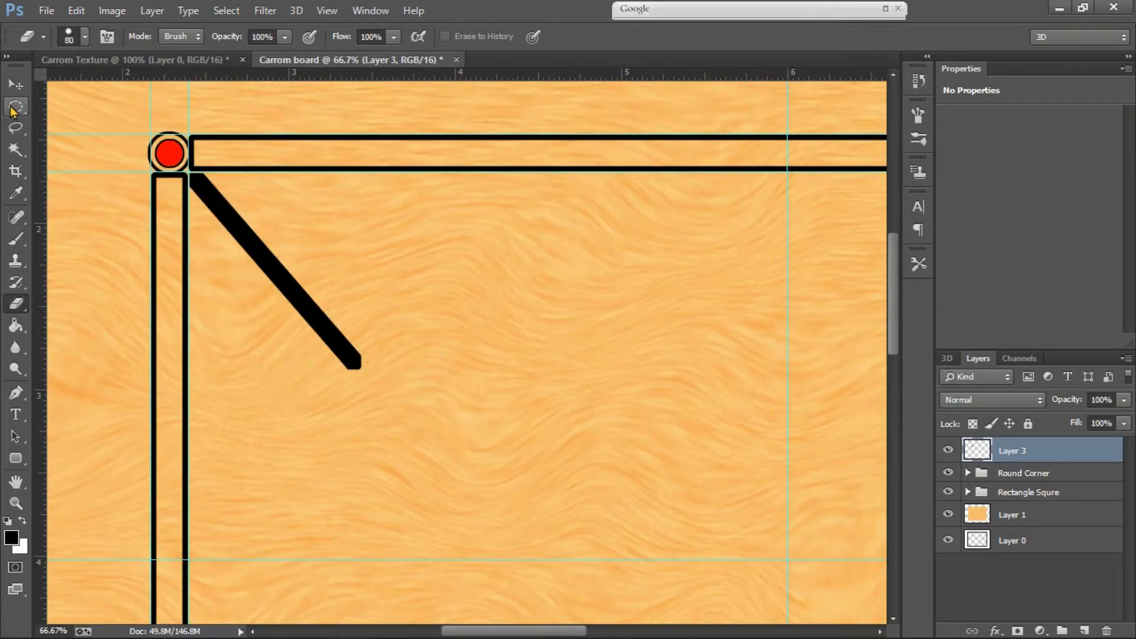
- Make a circular selection around the inner end of the diagonal line and stroke it in black
{"action": "left_click", "coordinate": [13, 108]}
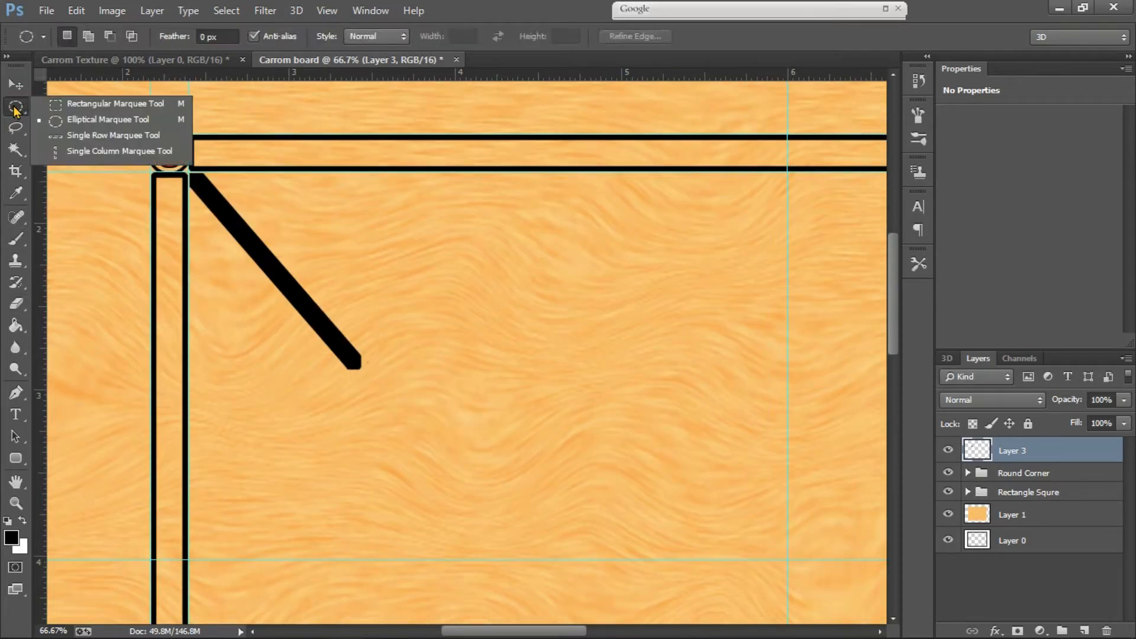
{"action": "left_click", "coordinate": [80, 120]}
{"action": "mouse_move", "coordinate": [368, 326]}
{"action": "left_mouse_down"}
{"action": "mouse_move", "coordinate": [444, 382]}
{"action": "mouse_move", "coordinate": [455, 414]}
{"action": "left_mouse_up"}
{"action": "key", "text": "ctrl+minus"}
{"action": "mouse_move", "coordinate": [363, 303]}
{"action": "left_mouse_down"}
{"action": "mouse_move", "coordinate": [317, 244]}
{"action": "mouse_move", "coordinate": [379, 263]}
{"action": "mouse_move", "coordinate": [369, 284]}
{"action": "left_mouse_up"}
{"action": "left_click", "coordinate": [76, 12]}
{"action": "left_click", "coordinate": [110, 252]}
{"action": "left_click", "coordinate": [822, 125]}
- Delete the part of the stroked circle facing the corner to leave an open arc, and clear the selection
{"action": "left_click_drag", "start_coordinate": [320, 246], "coordinate": [273, 286]}
{"action": "key", "text": "Delete"}
{"action": "key", "text": "ctrl+d"}
{"action": "key", "text": "ctrl+minus"}
{"action": "key", "text": "ctrl+minus"}
{"action": "key", "text": "ctrl+plus"}
{"action": "key", "text": "ctrl+plus"}
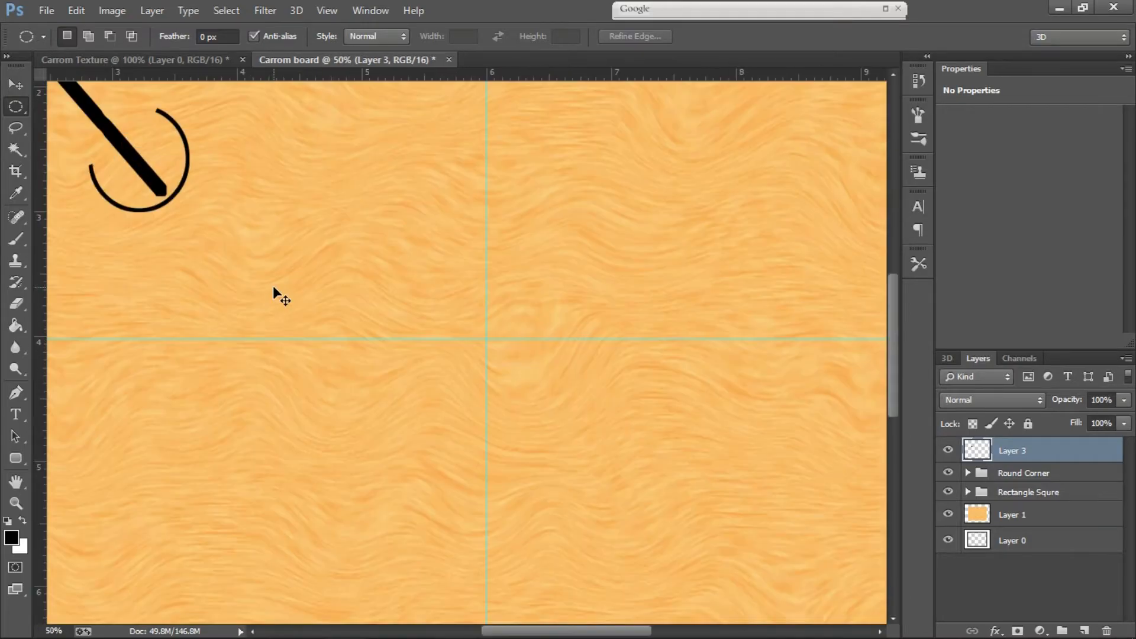
{"action": "left_click_drag", "start_coordinate": [345, 349], "coordinate": [556, 562]}
{"action": "left_click", "coordinate": [952, 450]}
{"action": "left_click", "coordinate": [948, 451]}
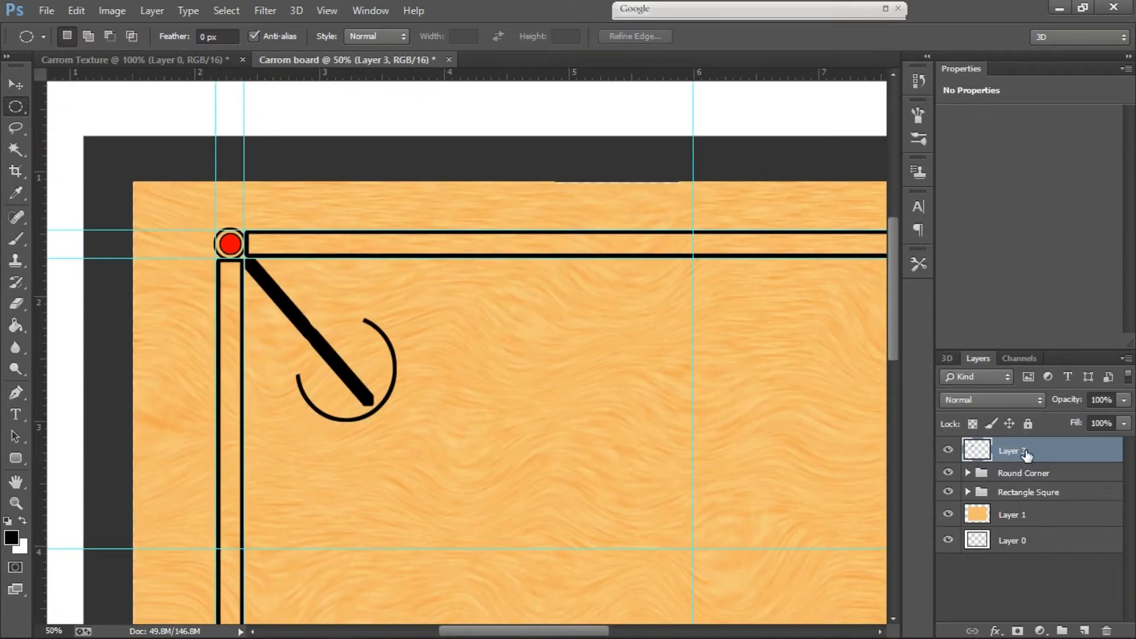
- Duplicate the line-and-arc layer, rotate the copy 90°, and fit it inside the board's upper-right corner
{"action": "key", "text": "ctrl+j"}
{"action": "key", "text": "ctrl+t"}
{"action": "left_click_drag", "start_coordinate": [320, 343], "coordinate": [616, 343]}
{"action": "left_click_drag", "start_coordinate": [614, 384], "coordinate": [657, 338]}
{"action": "right_click", "coordinate": [672, 316]}
{"action": "left_click", "coordinate": [740, 520]}
{"action": "left_click_drag", "start_coordinate": [702, 255], "coordinate": [785, 265]}
{"action": "key", "text": "Left"}
{"action": "key", "text": "Left"}
{"action": "key", "text": "Left"}
{"action": "key", "text": "Left"}
{"action": "key", "text": "Left"}
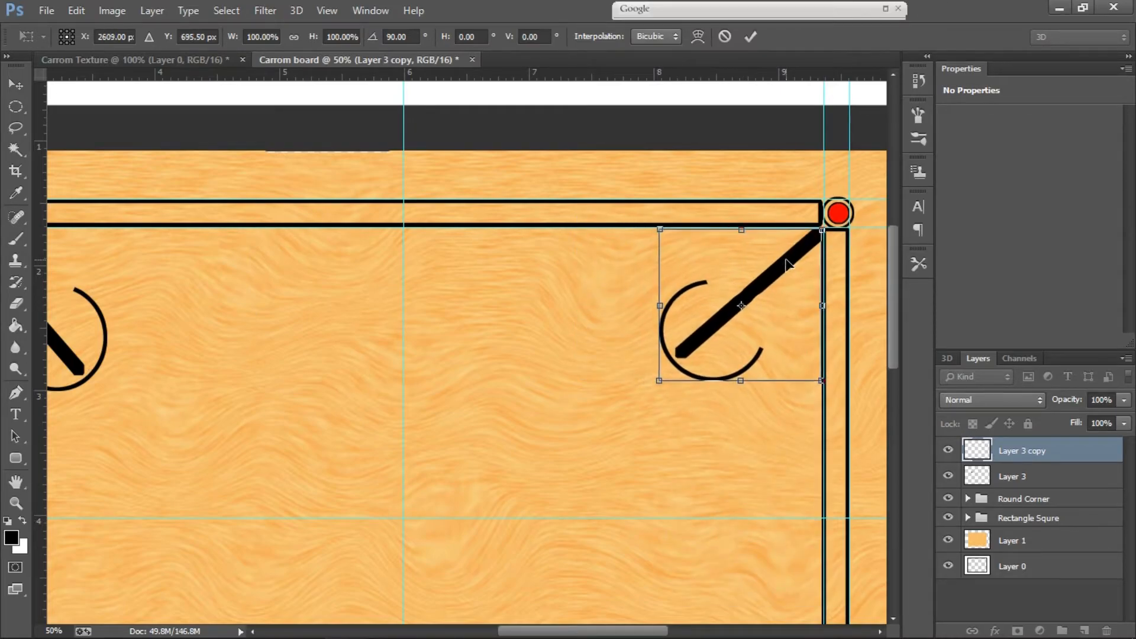
{"action": "key", "text": "Right"}
{"action": "left_click", "coordinate": [752, 38]}
- Duplicate the line-and-arc layer again and fit the copy into the lower-right corner, rotated so its line meets that corner
{"action": "key", "text": "ctrl+j"}
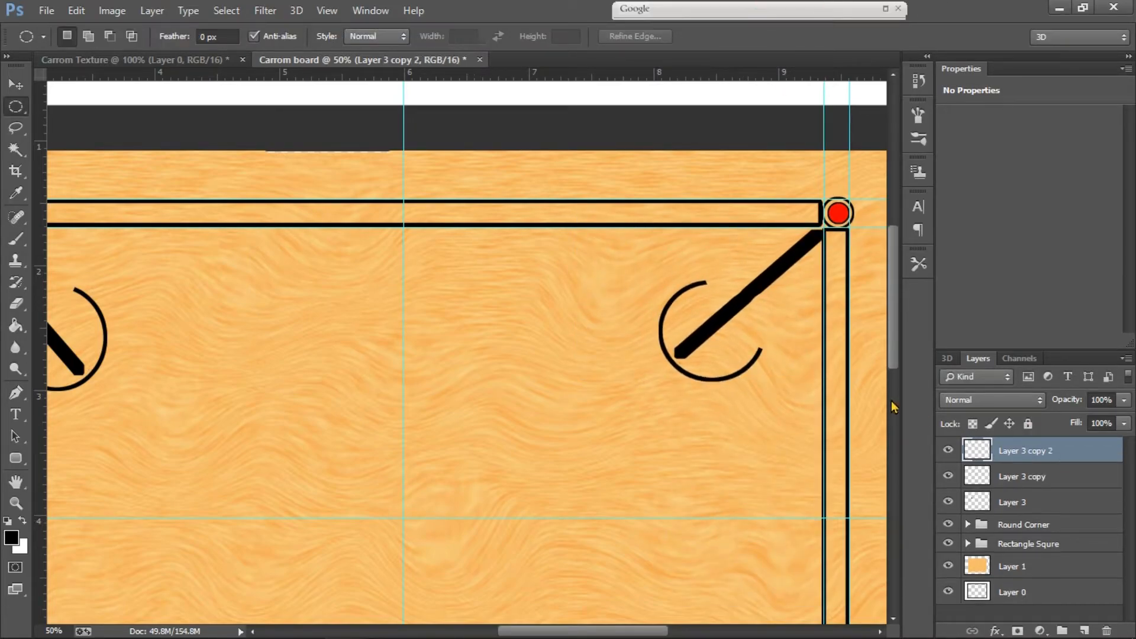
{"action": "key", "text": "ctrl+t"}
{"action": "key", "text": "ctrl+0"}
{"action": "left_click_drag", "start_coordinate": [643, 240], "coordinate": [661, 484]}
{"action": "left_click", "coordinate": [751, 38]}
- Place another line-and-arc copy, rotated 90°, inside the board's lower-left corner
{"action": "key", "text": "ctrl+j"}
{"action": "key", "text": "ctrl+t"}
{"action": "left_click_drag", "start_coordinate": [674, 406], "coordinate": [315, 465]}
{"action": "right_click", "coordinate": [348, 501]}
{"action": "left_click", "coordinate": [381, 373]}
{"action": "key", "text": "ctrl+plus"}
{"action": "key", "text": "ctrl+plus"}
{"action": "key", "text": "ctrl+plus"}
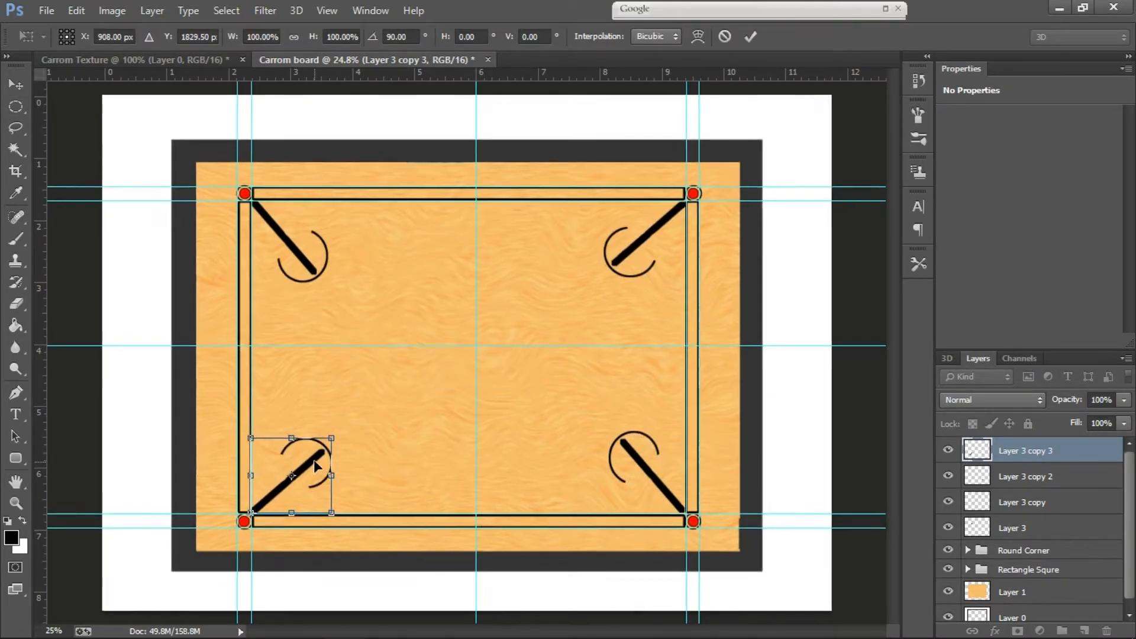
{"action": "left_click_drag", "start_coordinate": [408, 421], "coordinate": [412, 421]}
{"action": "left_click", "coordinate": [751, 37]}
{"action": "key", "text": "m"}
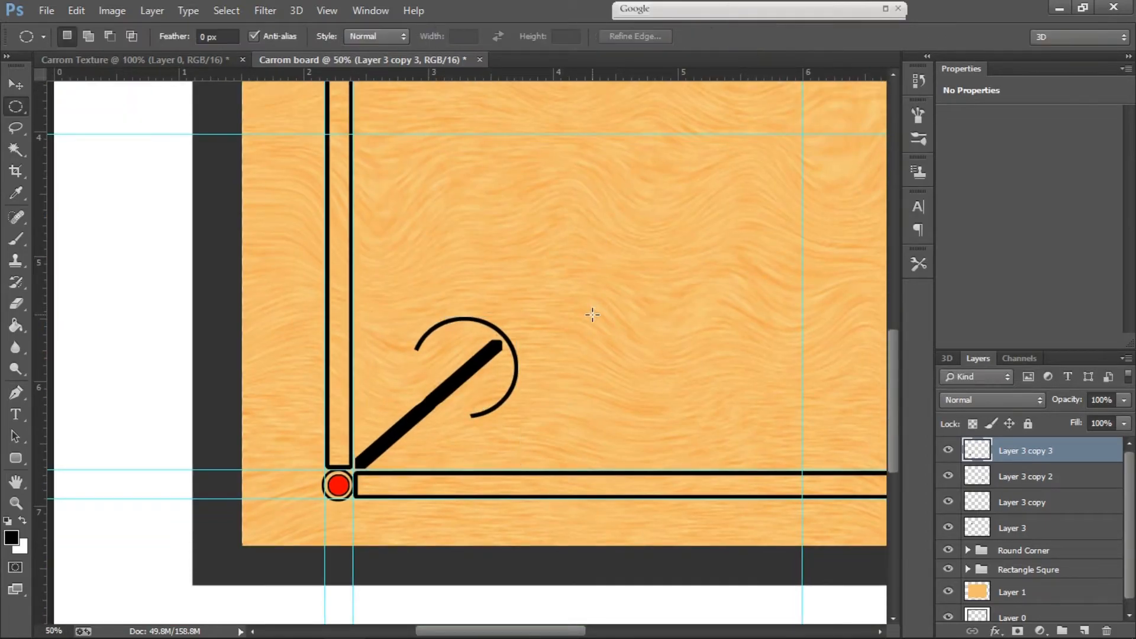
- Outline a small triangular arrowhead selection at the lower end of the upper-left arc with the Polygonal Lasso
{"action": "key", "text": "ctrl+0"}
{"action": "key", "text": "ctrl+plus"}
{"action": "key", "text": "ctrl+plus"}
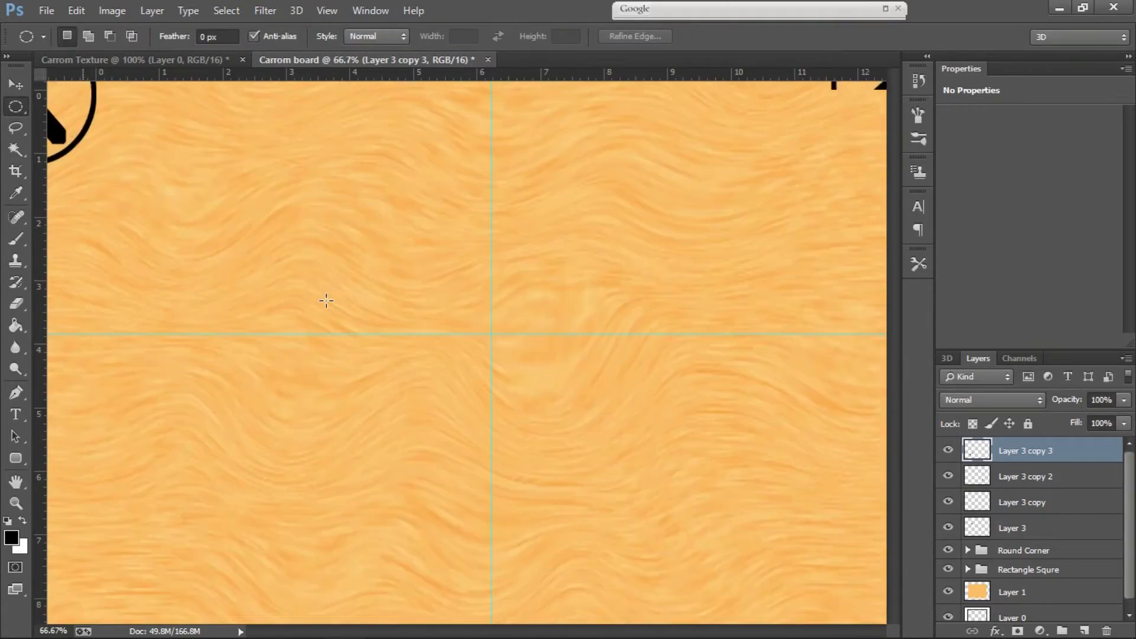
{"action": "left_click_drag", "start_coordinate": [326, 300], "coordinate": [526, 550]}
{"action": "key", "text": "ctrl+plus"}
{"action": "key", "text": "ctrl+plus"}
{"action": "left_click_drag", "start_coordinate": [373, 461], "coordinate": [525, 343]}
{"action": "right_click", "coordinate": [16, 128]}
{"action": "left_click", "coordinate": [100, 140]}
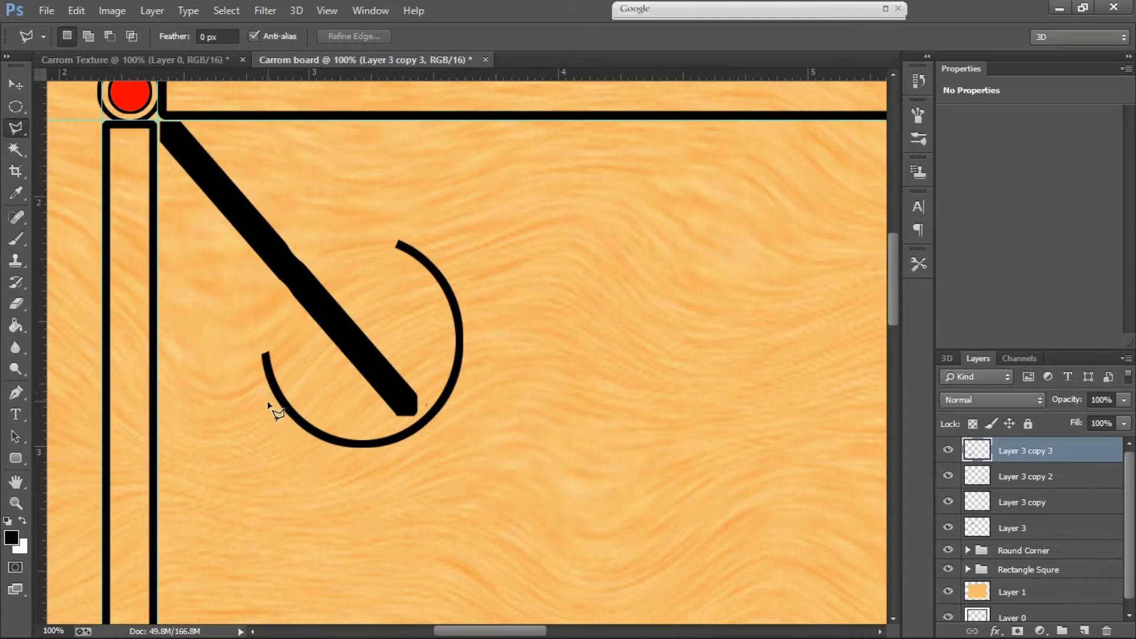
{"action": "left_click", "coordinate": [252, 355]}
- Fill the triangular arrowhead selection with black on a new layer
{"action": "left_click", "coordinate": [16, 325]}
{"action": "left_click", "coordinate": [16, 85]}
{"action": "left_click", "coordinate": [259, 344]}
{"action": "left_click", "coordinate": [547, 256]}
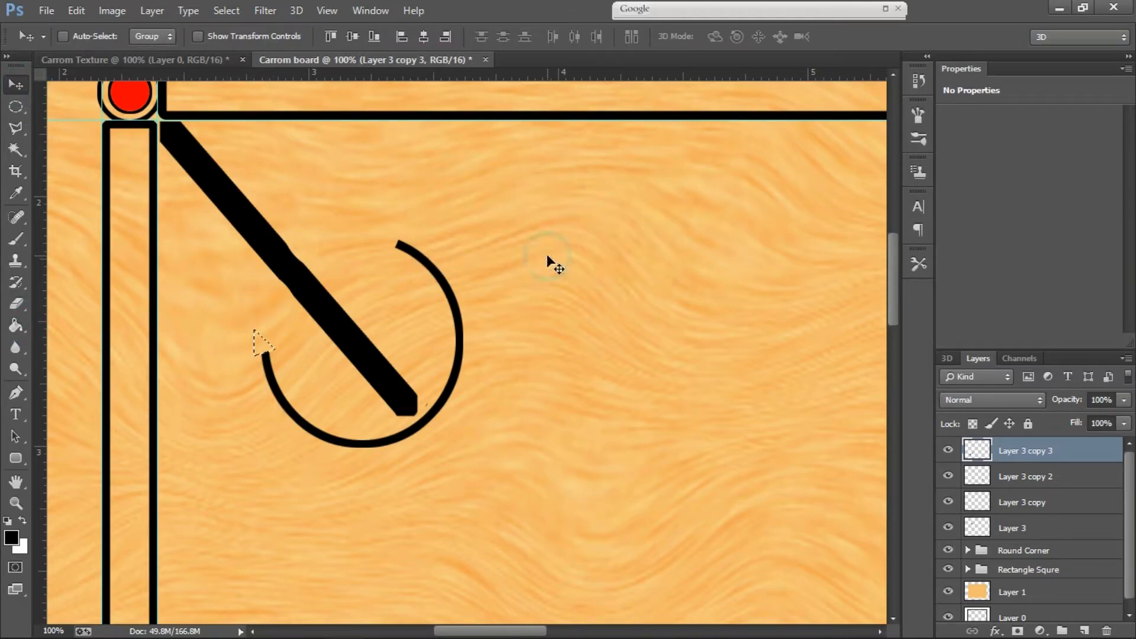
{"action": "key", "text": "l"}
{"action": "right_click", "coordinate": [254, 292]}
{"action": "left_click", "coordinate": [290, 459]}
{"action": "key", "text": "Return"}
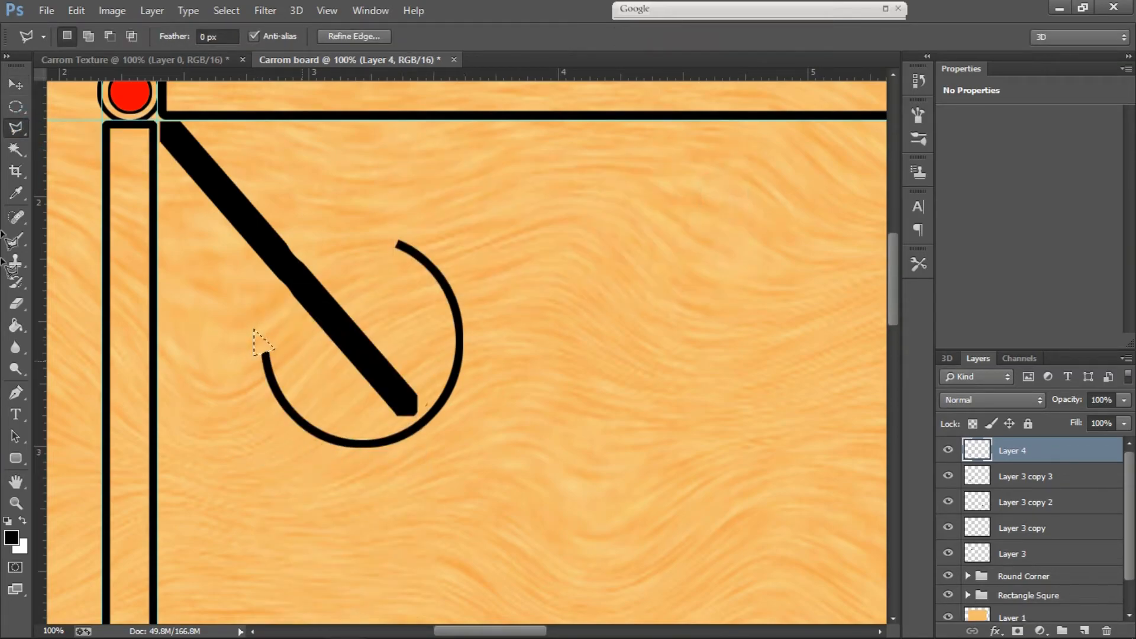
{"action": "left_click", "coordinate": [16, 326]}
{"action": "left_click", "coordinate": [260, 348]}
- Duplicate the arrowhead to the upper end of the upper-left arc and rotate it to follow the curve
{"action": "key", "text": "v"}
{"action": "left_click_drag", "start_coordinate": [261, 349], "coordinate": [387, 235], "text": "alt"}
{"action": "key", "text": "ctrl+t"}
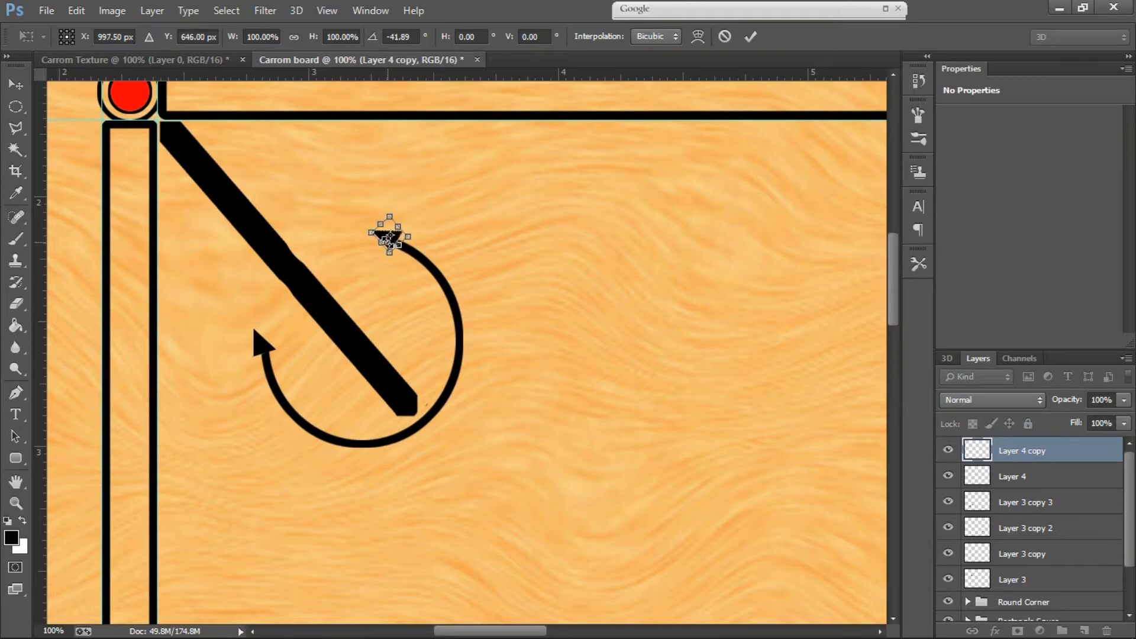
{"action": "left_click", "coordinate": [751, 37]}
{"action": "left_click", "coordinate": [1035, 477]}
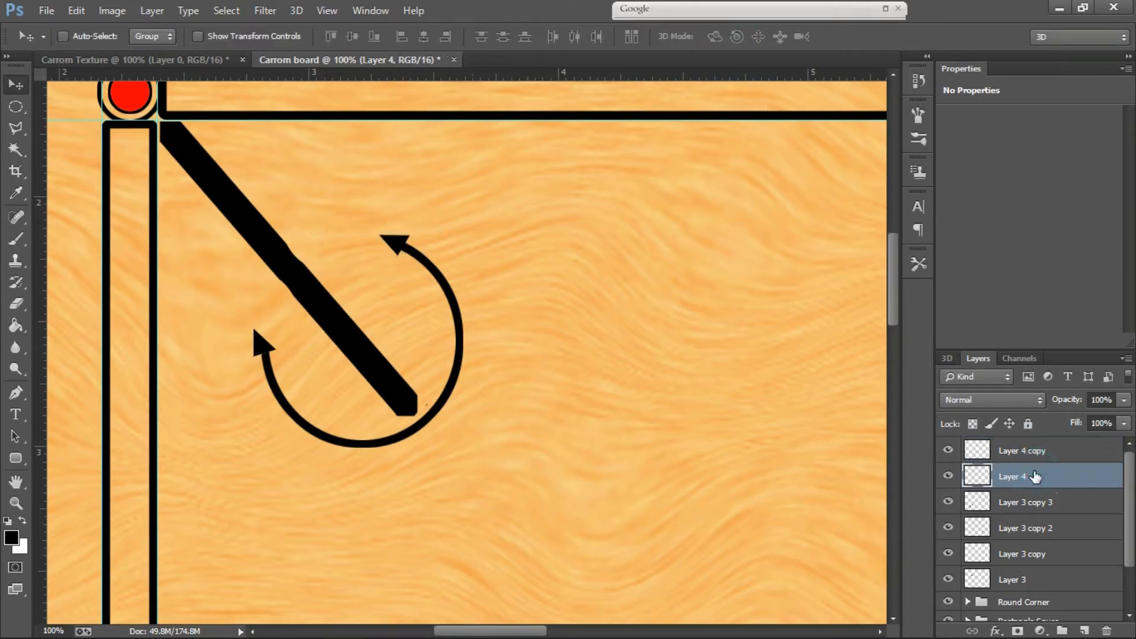
- Load the first arrowhead's outline as a selection, then copy and paste it onto a new layer
{"action": "key", "text": "ctrl+0"}
{"action": "key", "text": "ctrl+plus"}
{"action": "key", "text": "ctrl+plus"}
{"action": "key", "text": "ctrl+plus"}
{"action": "left_click_drag", "start_coordinate": [817, 358], "coordinate": [651, 562]}
{"action": "right_click", "coordinate": [1031, 480]}
{"action": "left_click", "coordinate": [1065, 473]}
{"action": "left_click", "coordinate": [978, 475], "text": "ctrl"}
{"action": "left_click_drag", "start_coordinate": [320, 334], "coordinate": [689, 426]}
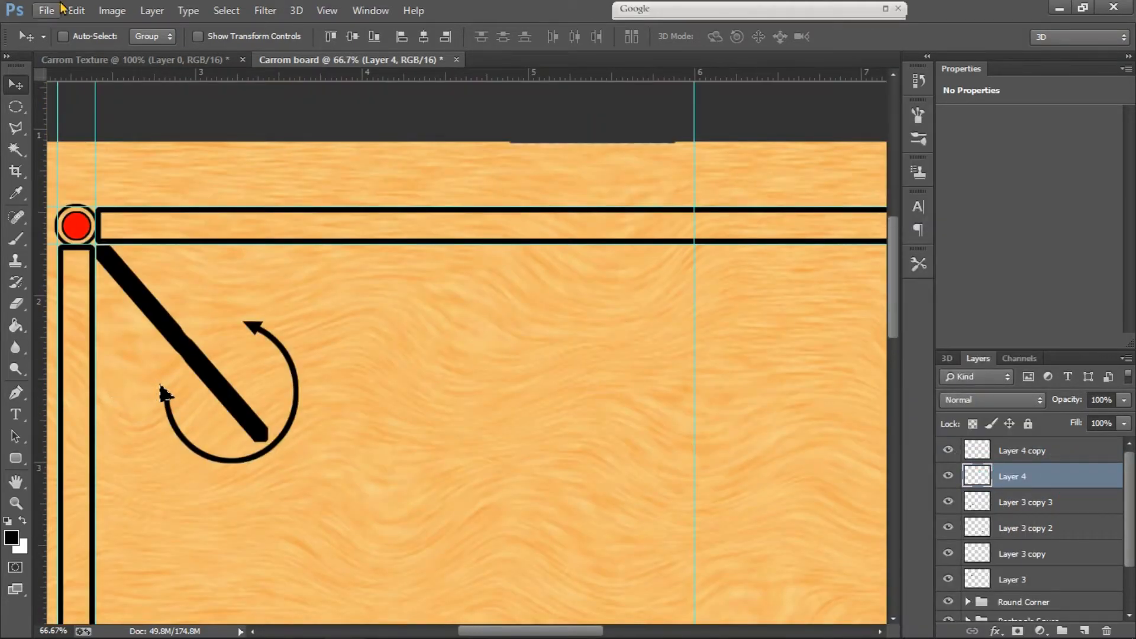
{"action": "left_click", "coordinate": [76, 11]}
{"action": "left_click", "coordinate": [153, 113]}
{"action": "left_click", "coordinate": [76, 11]}
{"action": "left_click", "coordinate": [120, 142]}
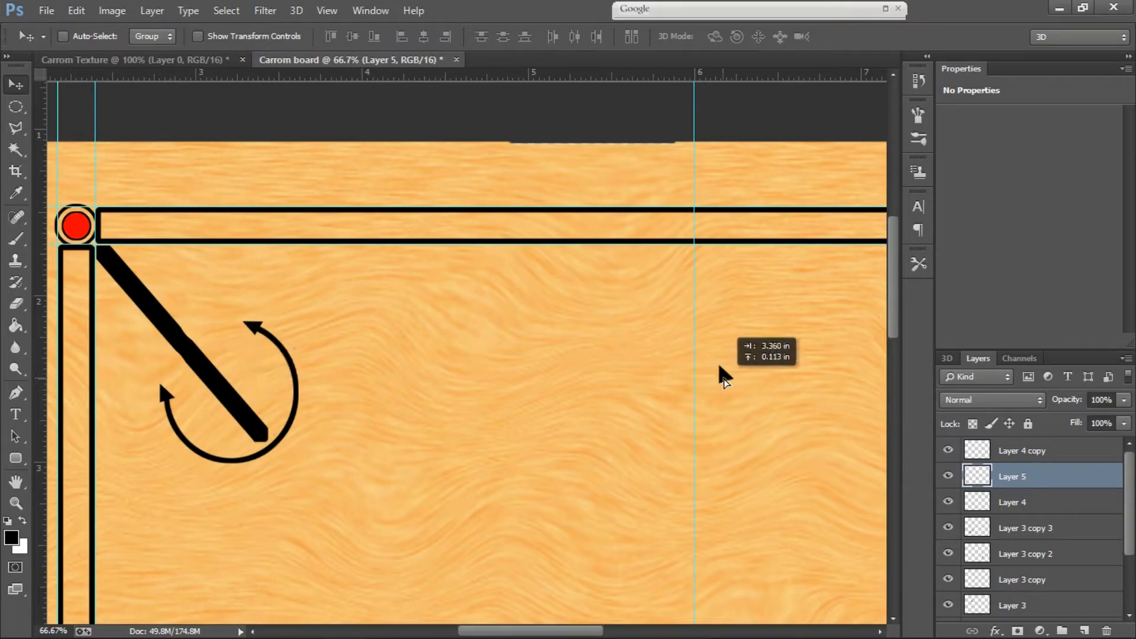
- Move the pasted arrowhead to the lower end of the upper-right arc and rotate it 60.20°
{"action": "left_click_drag", "start_coordinate": [829, 426], "coordinate": [303, 394]}
{"action": "left_click_drag", "start_coordinate": [197, 343], "coordinate": [681, 382]}
{"action": "key", "text": "ctrl+t"}
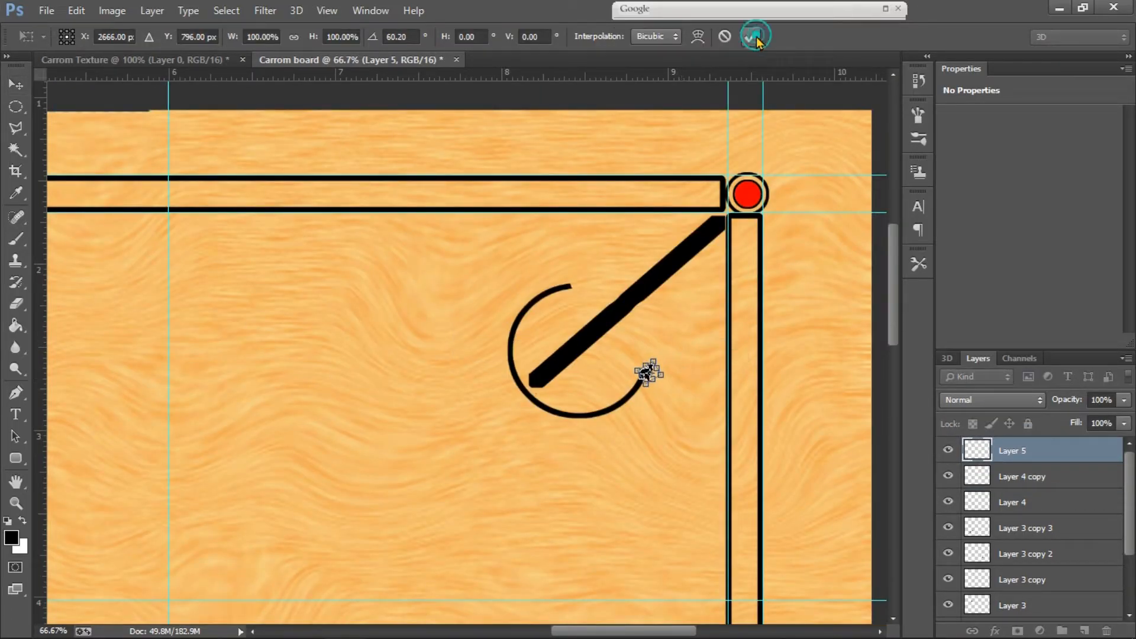
{"action": "left_click", "coordinate": [754, 38]}
- Place a copy of the arrowhead on the upper end of the upper-right arc, rotated 26.71°
{"action": "left_click_drag", "start_coordinate": [651, 374], "coordinate": [615, 289]}
{"action": "key", "text": "ctrl+t"}
{"action": "left_click_drag", "start_coordinate": [499, 281], "coordinate": [518, 241]}
{"action": "key", "text": "Left"}
{"action": "key", "text": "Left"}
{"action": "key", "text": "Left"}
{"action": "key", "text": "Down"}
{"action": "key", "text": "Down"}
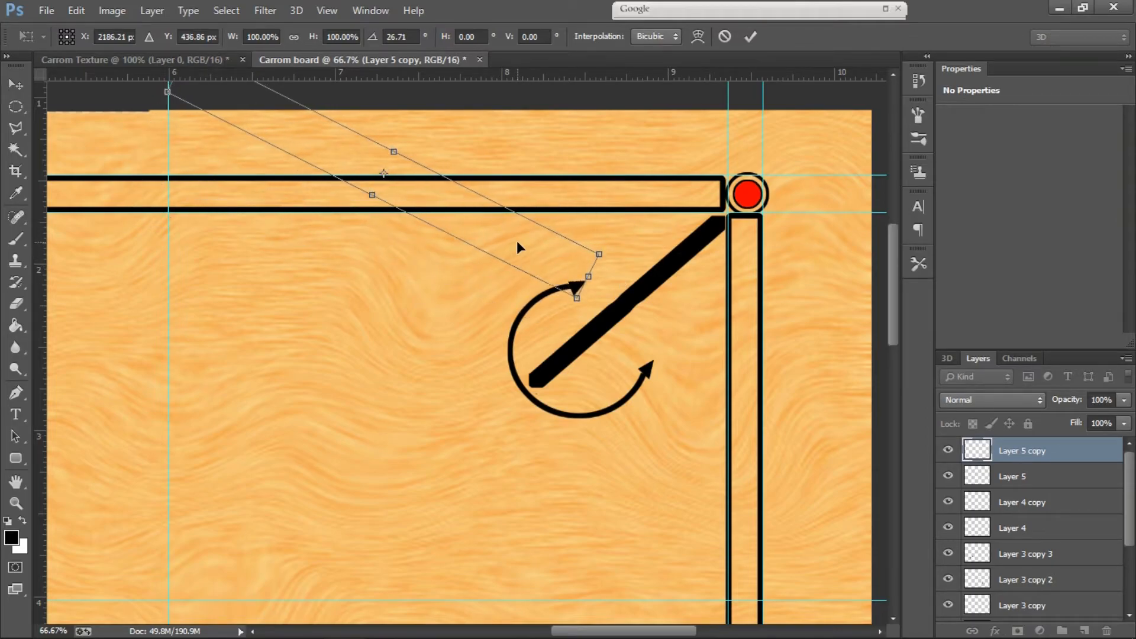
{"action": "left_click", "coordinate": [750, 36]}
{"action": "key", "text": "ctrl+0"}
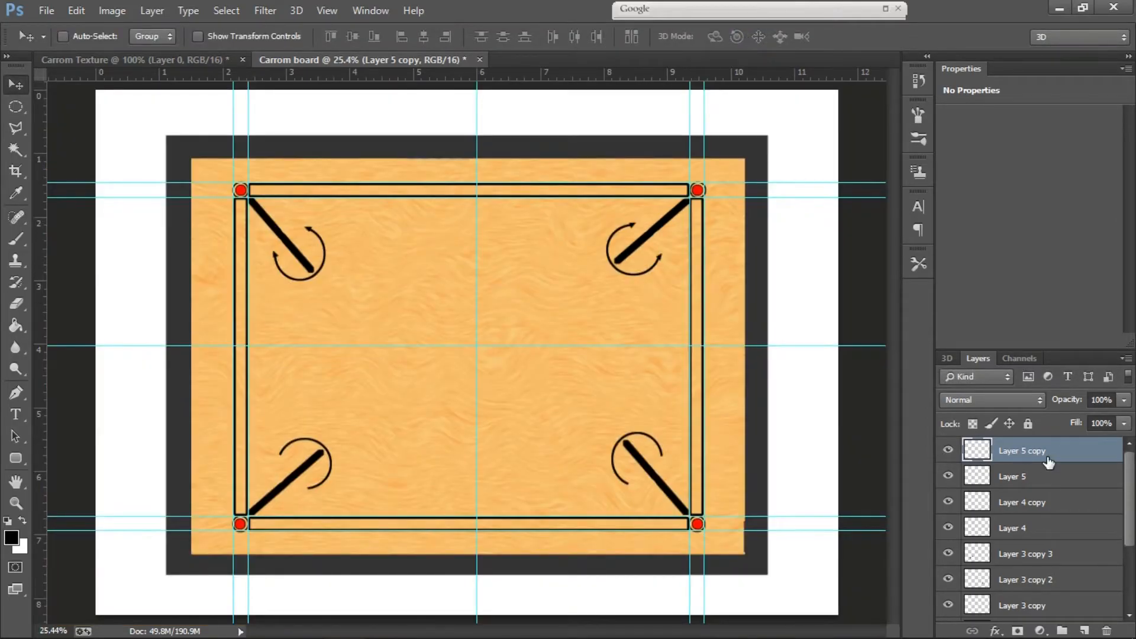
- Copy an arrowhead onto the lower end of the lower-left arc, aligned with the curve
{"action": "left_click", "coordinate": [948, 555]}
{"action": "left_click", "coordinate": [949, 554]}
{"action": "left_click", "coordinate": [1045, 453]}
{"action": "key", "text": "j"}
{"action": "left_click", "coordinate": [976, 455]}
{"action": "key", "text": "ctrl+plus"}
{"action": "key", "text": "ctrl+plus"}
{"action": "key", "text": "ctrl+plus"}
{"action": "key", "text": "h"}
{"action": "left_click_drag", "start_coordinate": [631, 206], "coordinate": [466, 350]}
{"action": "key", "text": "v"}
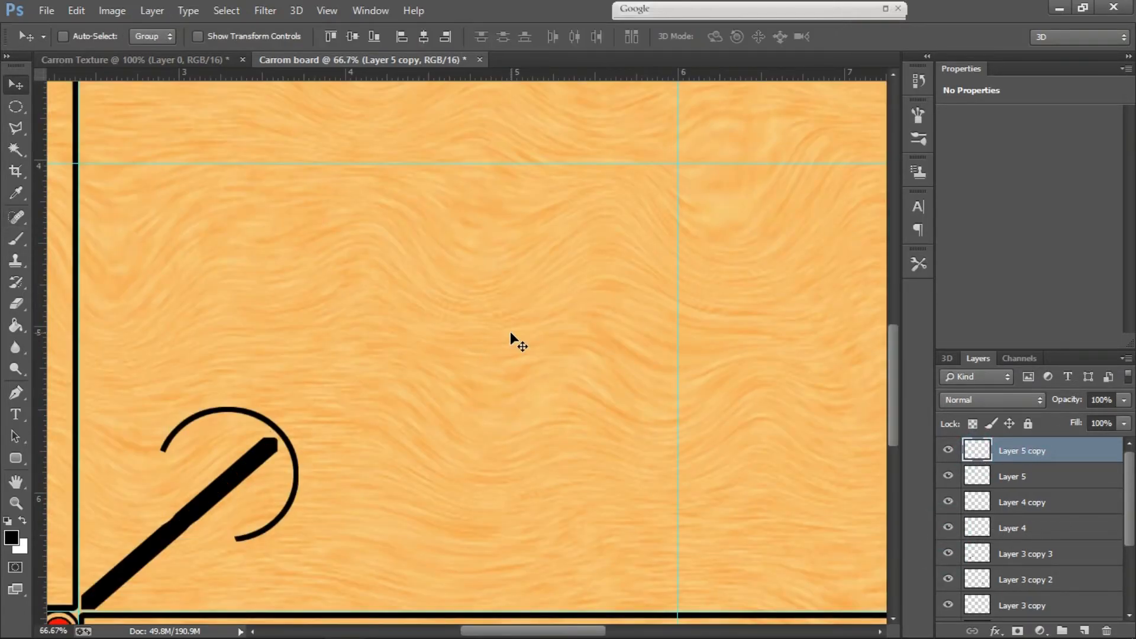
{"action": "key", "text": "ctrl+0"}
{"action": "key", "text": "ctrl+1"}
{"action": "key", "text": "space"}
{"action": "left_click_drag", "start_coordinate": [781, 136], "coordinate": [250, 499]}
{"action": "key", "text": "ctrl+0"}
{"action": "left_click_drag", "start_coordinate": [495, 321], "coordinate": [309, 488]}
{"action": "key", "text": "ctrl+plus"}
{"action": "key", "text": "ctrl+plus"}
{"action": "key", "text": "ctrl+plus"}
{"action": "left_click_drag", "start_coordinate": [389, 427], "coordinate": [693, 192]}
{"action": "key", "text": "ctrl+t"}
- Place another arrowhead copy on the upper end of the lower-left arc, rotate it to follow the curve, and deselect
{"action": "left_click_drag", "start_coordinate": [384, 490], "coordinate": [301, 390]}
{"action": "key", "text": "Return"}
{"action": "key", "text": "ctrl+t"}
{"action": "left_click_drag", "start_coordinate": [297, 393], "coordinate": [314, 379]}
{"action": "key", "text": "Return"}
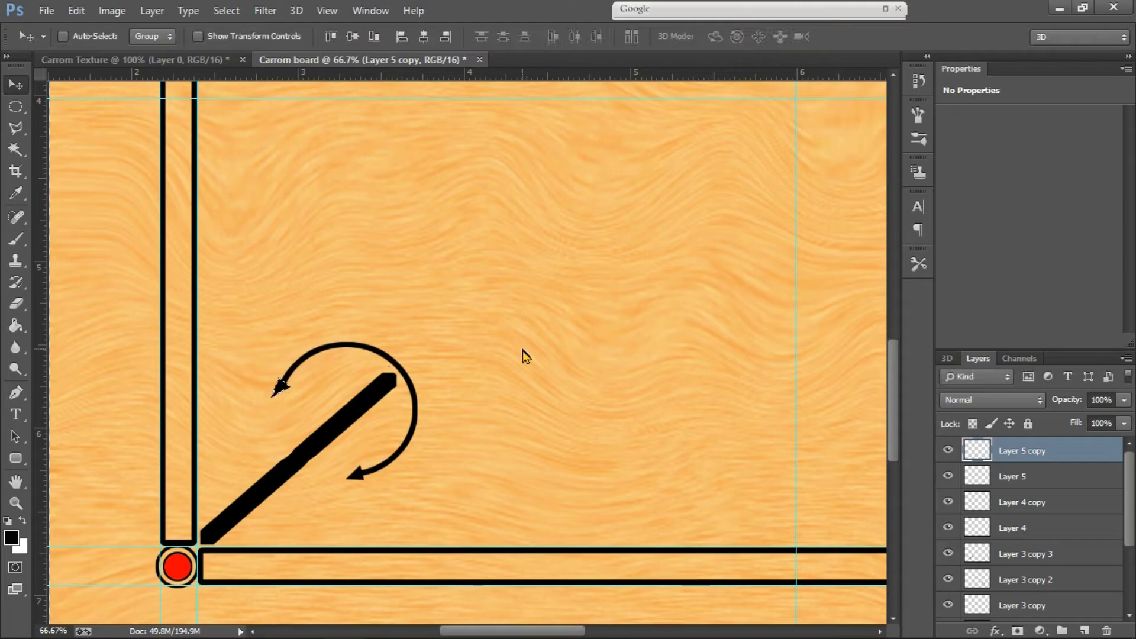
{"action": "key", "text": "ctrl+d"}
- Outline a small triangular selection at the lower end of the lower-right arc with the Polygonal Lasso
{"action": "mouse_move", "coordinate": [605, 355]}
{"action": "left_mouse_down"}
{"action": "mouse_move", "coordinate": [350, 297]}
{"action": "mouse_move", "coordinate": [225, 319]}
{"action": "mouse_move", "coordinate": [397, 323]}
{"action": "mouse_move", "coordinate": [145, 286]}
{"action": "left_mouse_up"}
{"action": "key", "text": "ctrl+minus"}
{"action": "right_click", "coordinate": [16, 129]}
{"action": "left_click", "coordinate": [93, 144]}
{"action": "key", "text": "ctrl+plus"}
- Fill the triangle with black on a new layer and fit it as an arrowhead on the lower end of the lower-right arc
{"action": "key", "text": "g"}
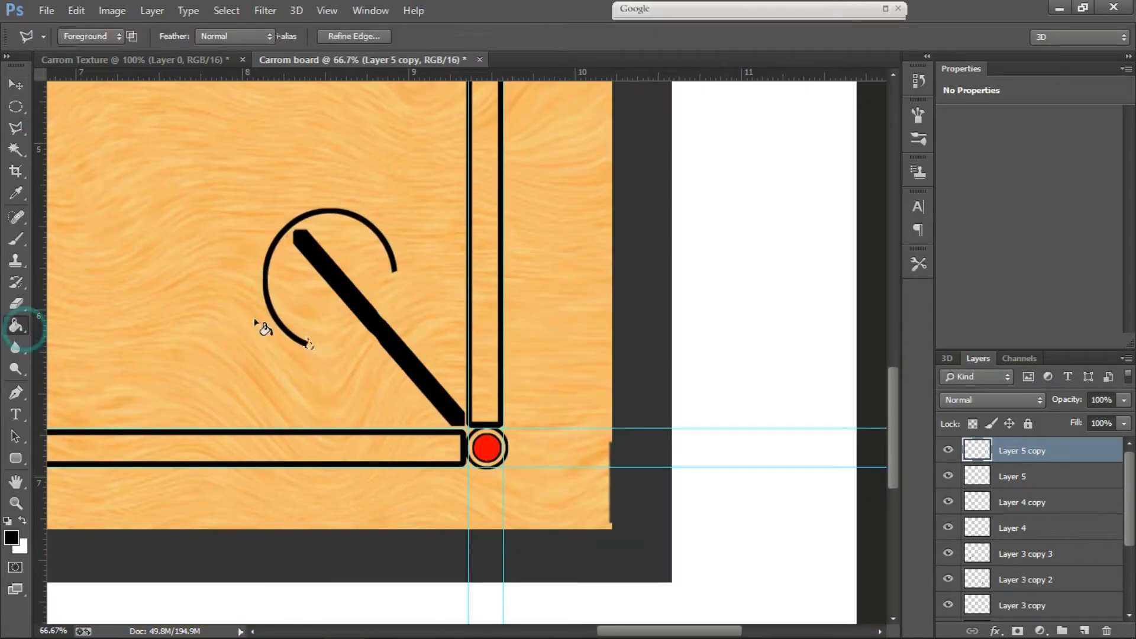
{"action": "key", "text": "ctrl+shift+alt+n"}
{"action": "left_click", "coordinate": [308, 346]}
{"action": "key", "text": "ctrl+t"}
{"action": "left_click", "coordinate": [751, 37]}
{"action": "key", "text": "v"}
{"action": "mouse_move", "coordinate": [302, 352]}
{"action": "left_mouse_down"}
{"action": "mouse_move", "coordinate": [314, 353]}
{"action": "mouse_move", "coordinate": [309, 347]}
{"action": "left_mouse_up"}
{"action": "key", "text": "t"}
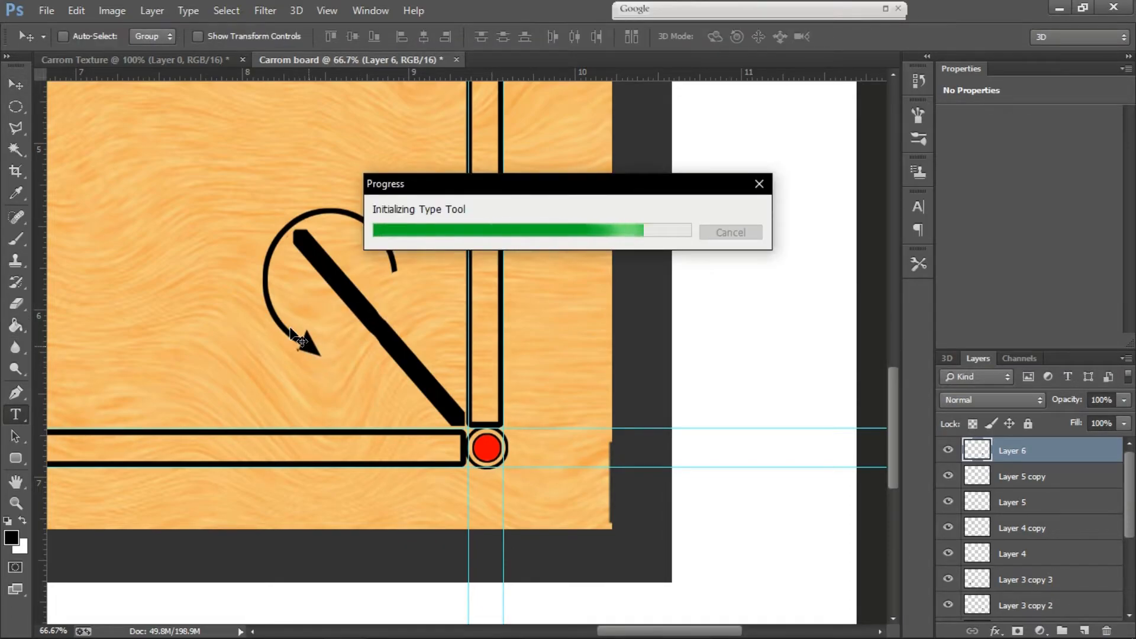
- Finish shaping the lower arrowhead of the lower-right arc and fit a copy of it onto the arc's upper end
{"action": "key", "text": "ctrl+t"}
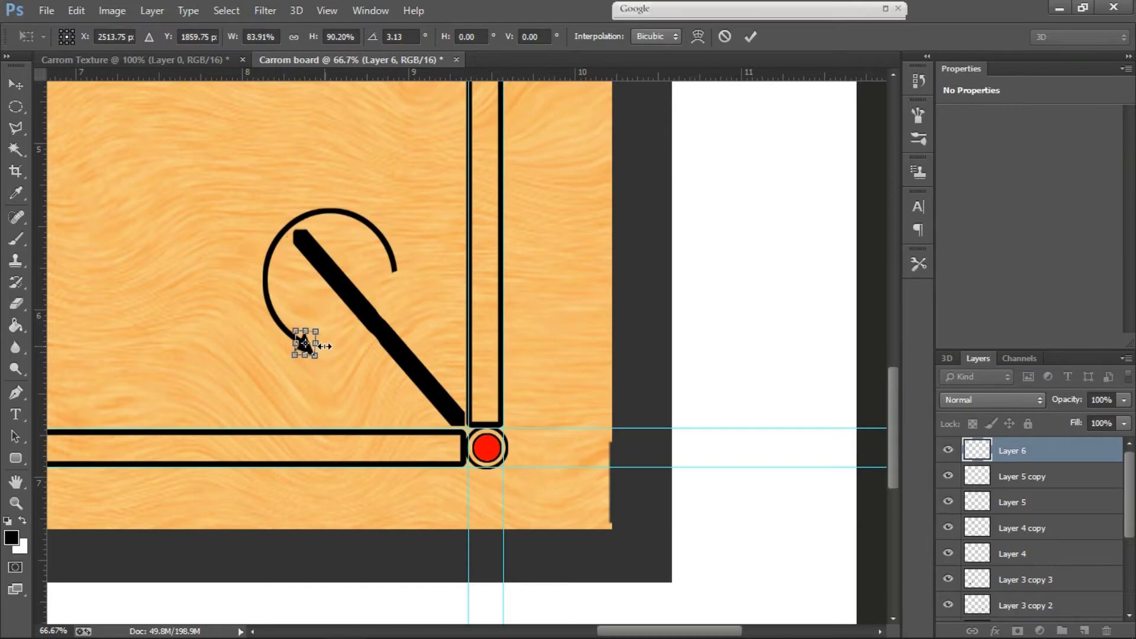
{"action": "left_click", "coordinate": [751, 37]}
{"action": "left_click_drag", "start_coordinate": [305, 347], "coordinate": [399, 296]}
{"action": "key", "text": "ctrl+t"}
{"action": "left_click", "coordinate": [752, 37]}
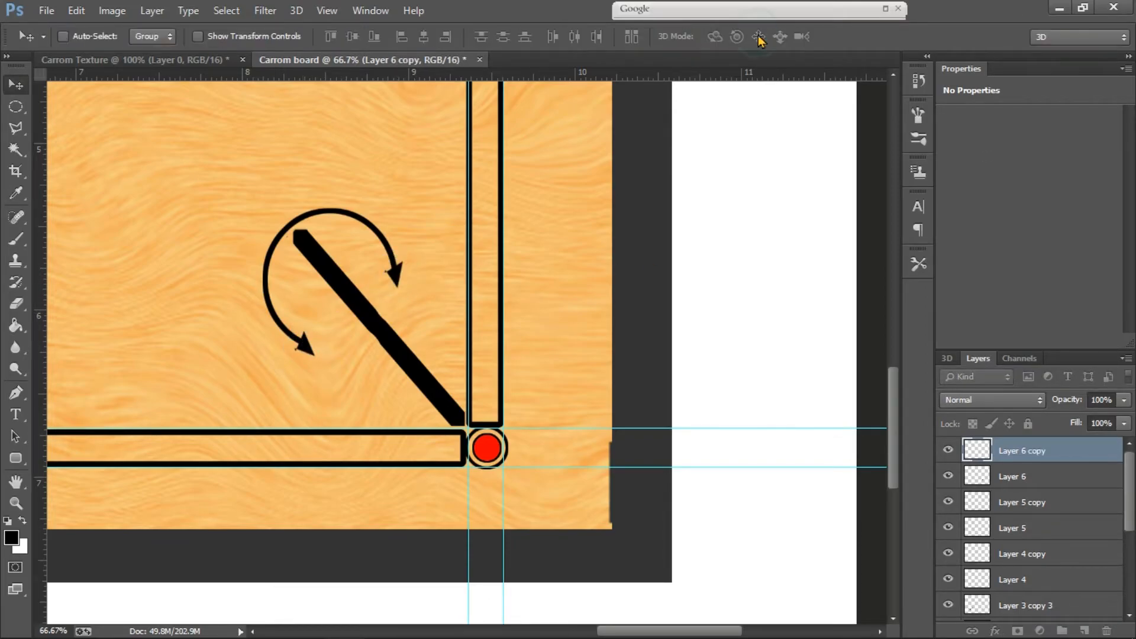
- Make a small circular selection at the board's centre, around the crossing of the two guides
{"action": "key", "text": "ctrl+0"}
{"action": "key", "text": "ctrl+plus"}
{"action": "key", "text": "ctrl+plus"}
{"action": "key", "text": "ctrl+plus"}
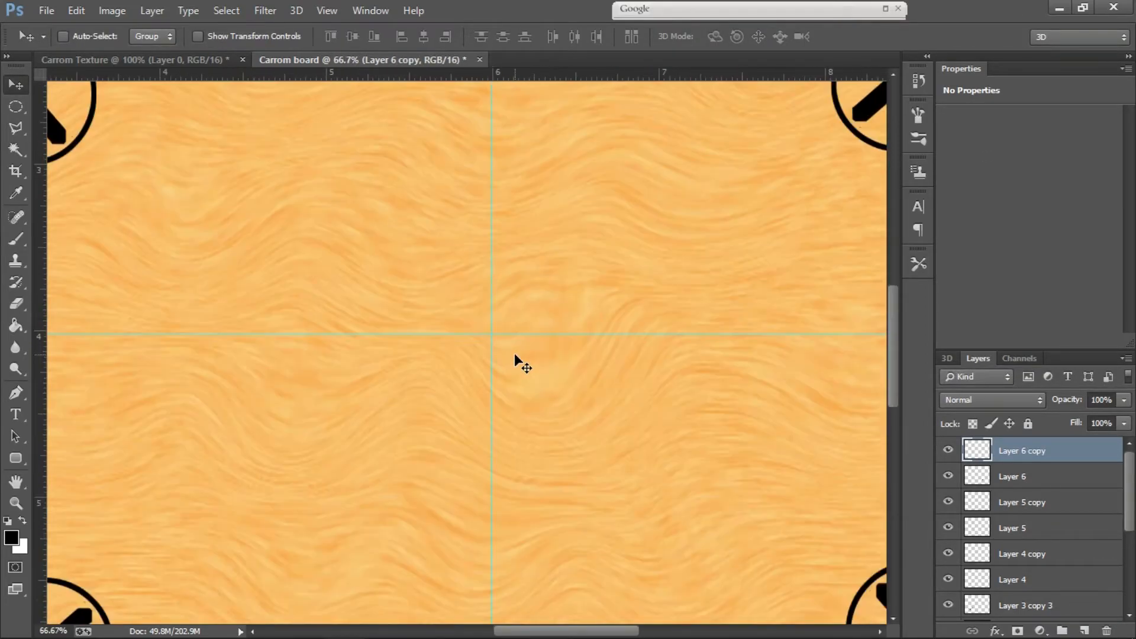
{"action": "key", "text": "m"}
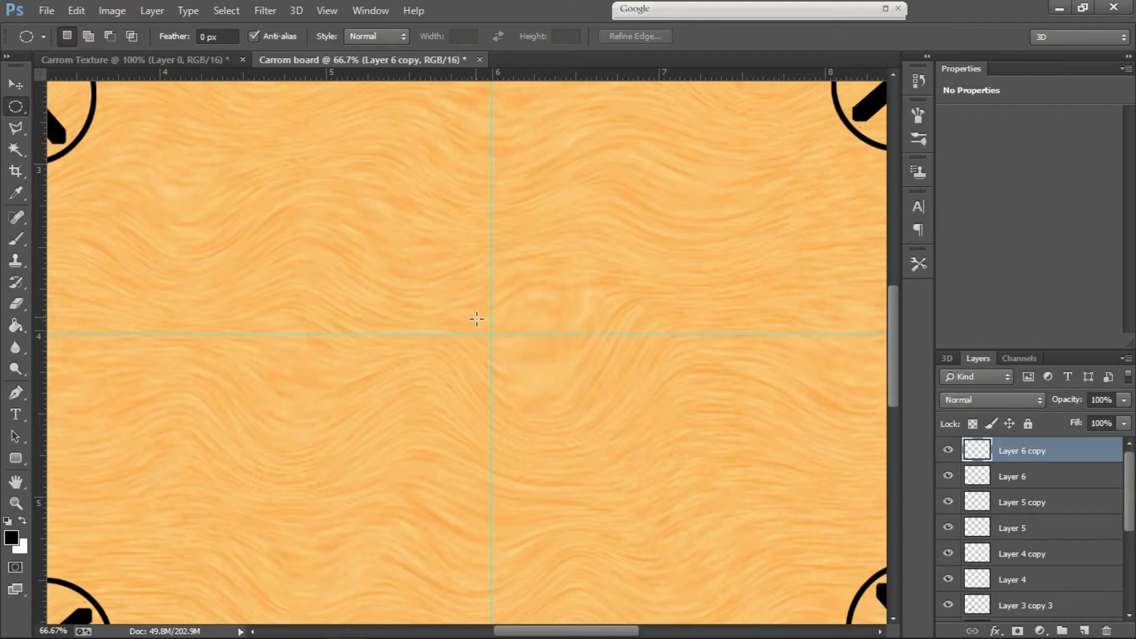
{"action": "left_click_drag", "start_coordinate": [478, 321], "coordinate": [506, 351]}
- Set the foreground colour to red (ff0000) and fill the circular selection on a new layer
{"action": "left_click", "coordinate": [15, 325]}
{"action": "left_click", "coordinate": [10, 538]}
{"action": "type", "text": "ff0000"}
{"action": "left_click", "coordinate": [603, 196]}
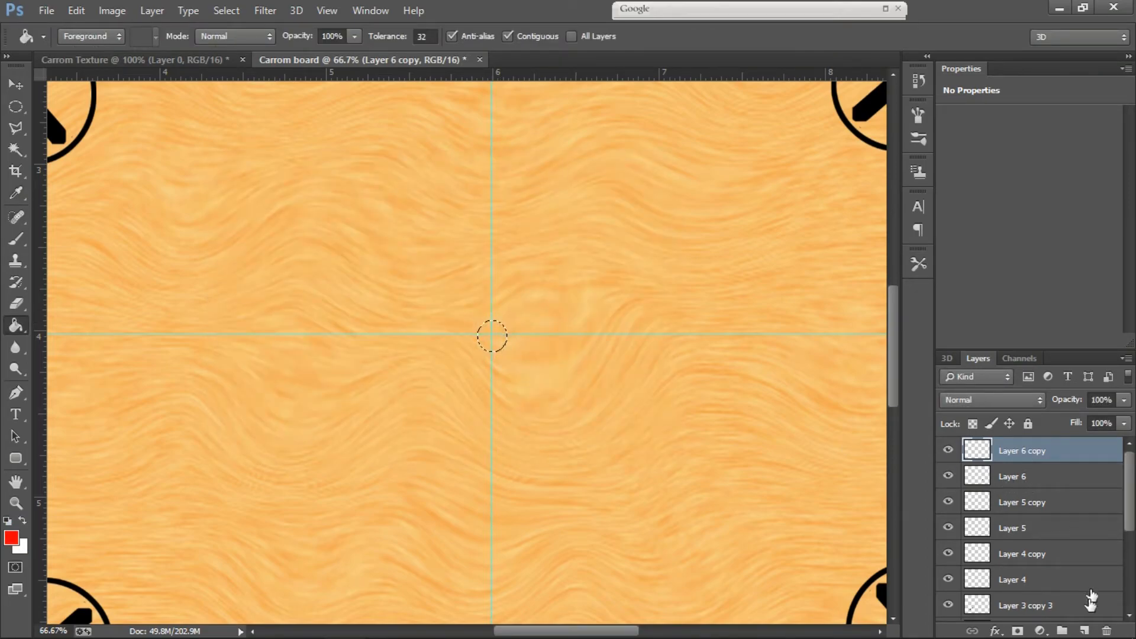
{"action": "left_click", "coordinate": [1087, 631]}
{"action": "left_click", "coordinate": [499, 342]}
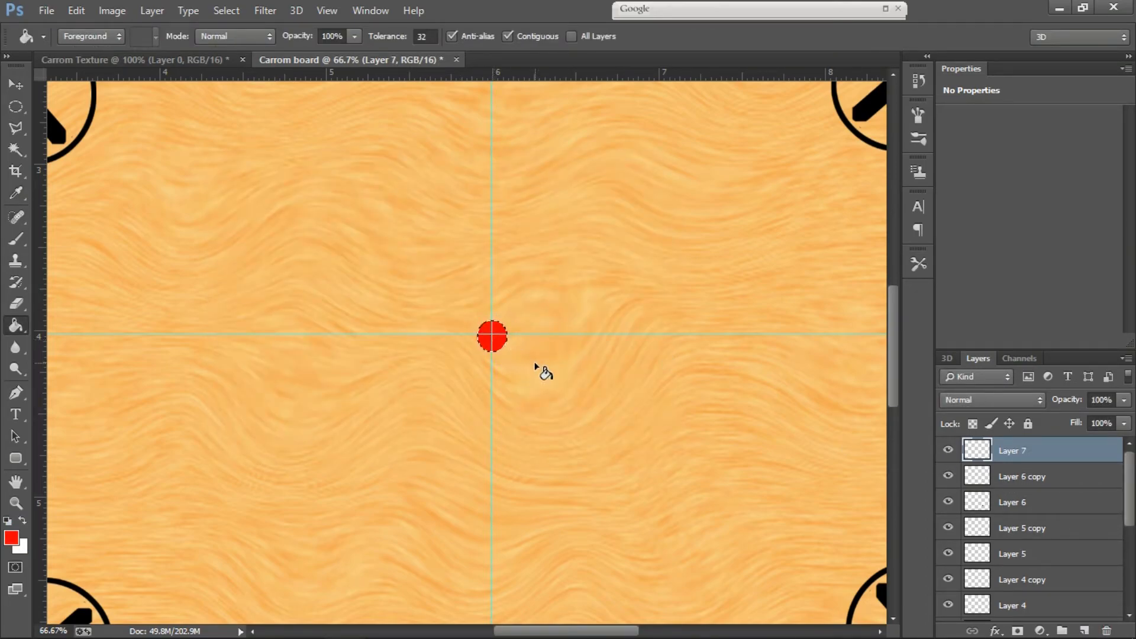
- Enlarge the circular selection evenly around the red centre dot with Transform Selection
{"action": "key", "text": "m"}
{"action": "key", "text": "ctrl+plus"}
{"action": "key", "text": "ctrl+plus"}
{"action": "left_click_drag", "start_coordinate": [558, 332], "coordinate": [538, 454]}
{"action": "key", "text": "ctrl+d"}
{"action": "right_click", "coordinate": [17, 109]}
{"action": "left_click", "coordinate": [95, 119]}
{"action": "right_click", "coordinate": [503, 425]}
{"action": "left_click", "coordinate": [535, 282]}
{"action": "left_click_drag", "start_coordinate": [492, 413], "coordinate": [483, 400]}
{"action": "key", "text": "ctrl+minus"}
{"action": "key", "text": "ctrl+minus"}
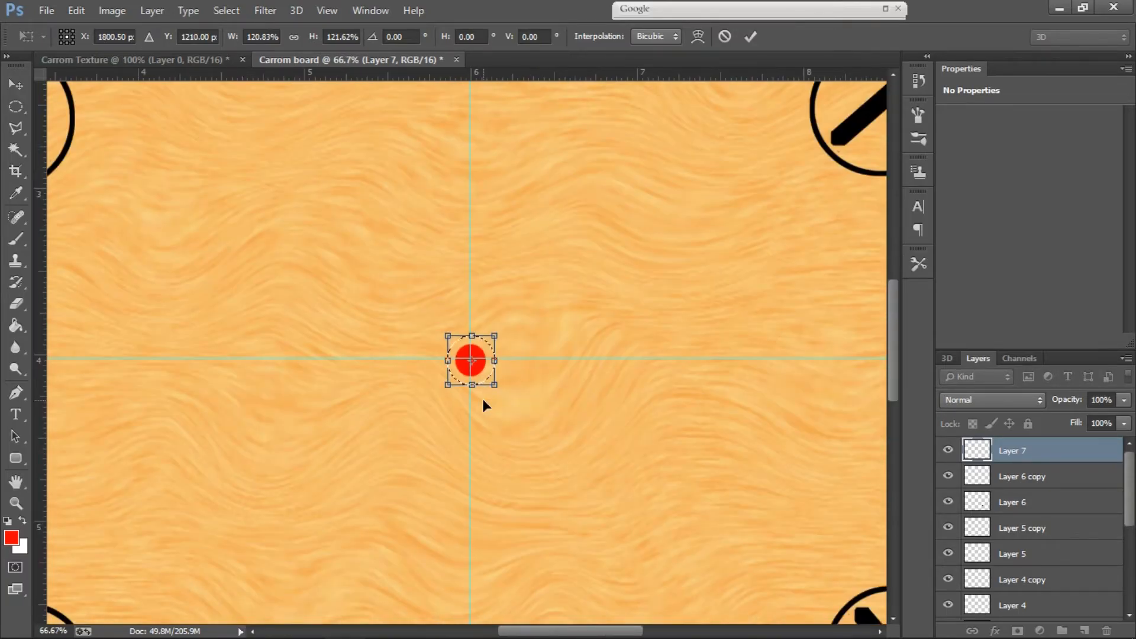
{"action": "key", "text": "ctrl+minus"}
{"action": "key", "text": "ctrl+minus"}
{"action": "key", "text": "ctrl+minus"}
{"action": "key", "text": "ctrl+1"}
{"action": "key", "text": "ctrl+plus"}
{"action": "left_click", "coordinate": [750, 37]}
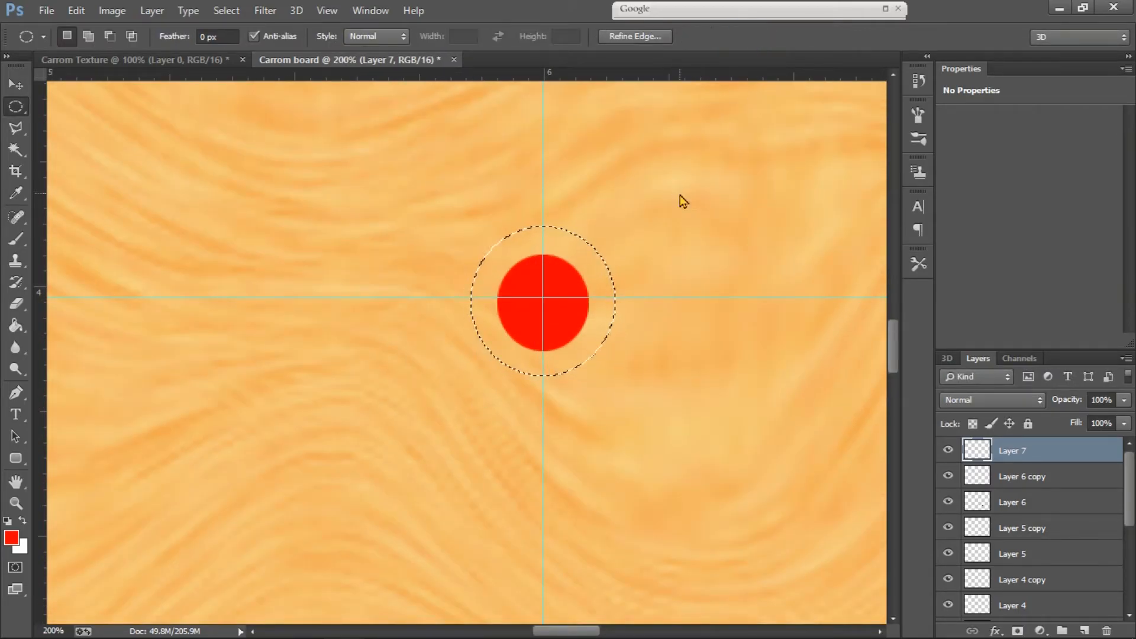
- Stroke the enlarged circular selection with a 9 px black outline placed outside
{"action": "left_click", "coordinate": [76, 10]}
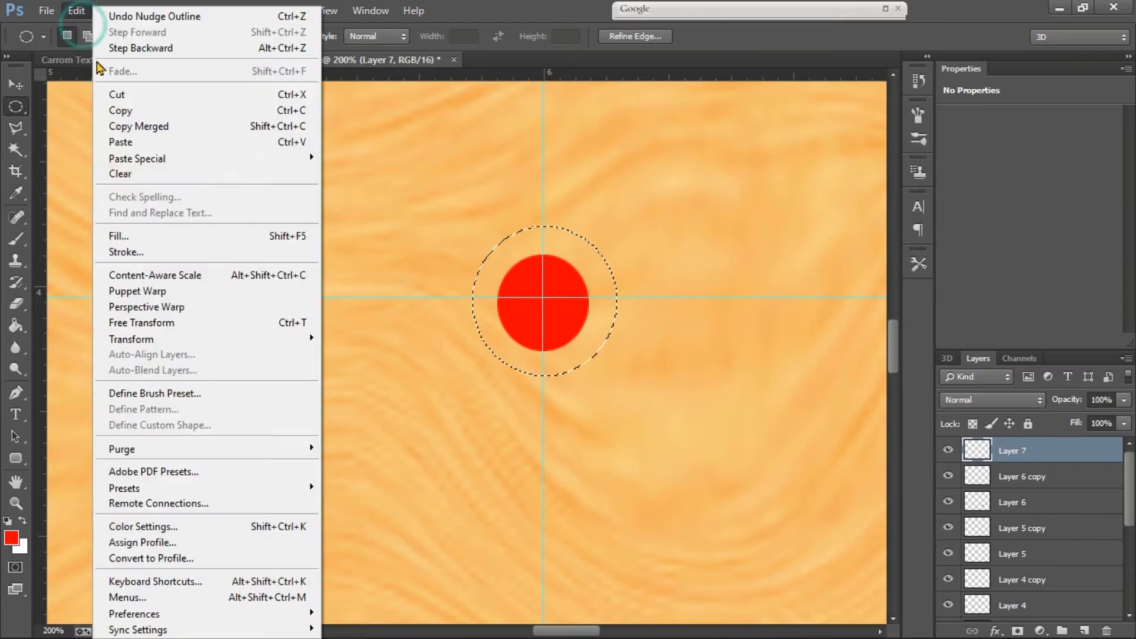
{"action": "left_click", "coordinate": [148, 252]}
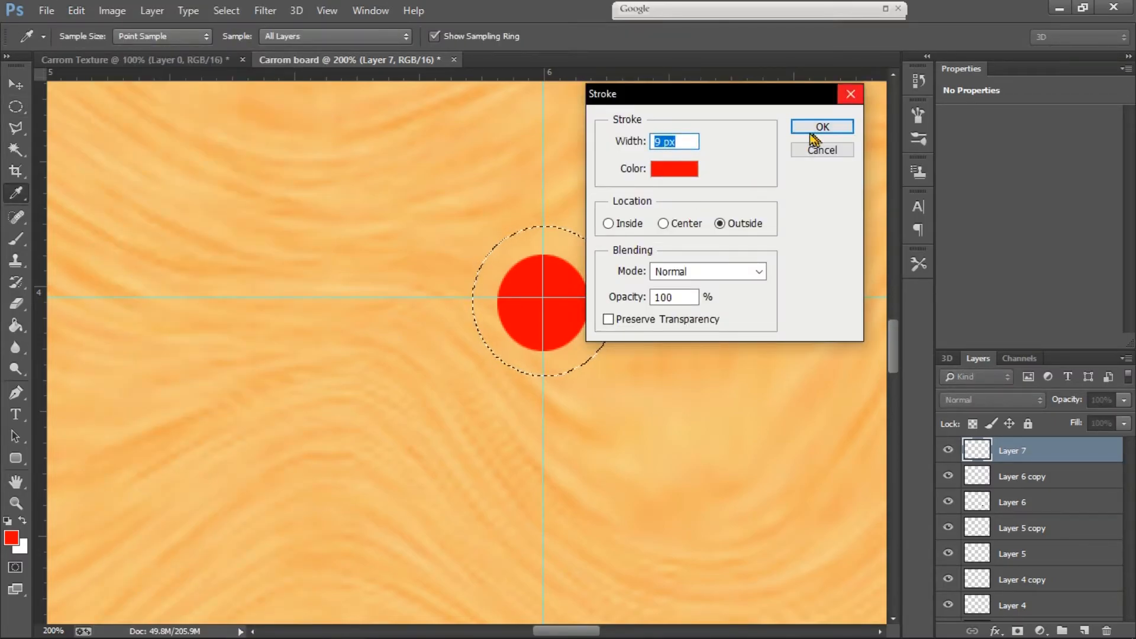
{"action": "left_click", "coordinate": [674, 169]}
{"action": "left_click", "coordinate": [243, 417]}
{"action": "left_click", "coordinate": [604, 196]}
{"action": "left_click", "coordinate": [820, 127]}
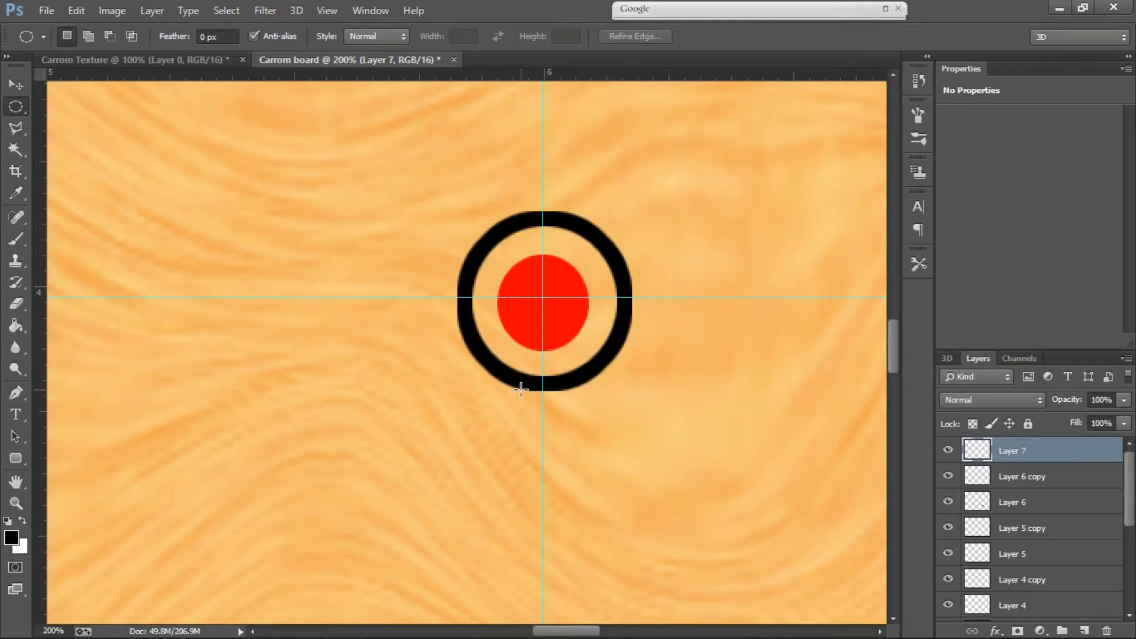
- Outline a tall narrow triangular selection above the black ring with the Polygonal Lasso, its tip on the vertical guide
{"action": "key", "text": "ctrl+0"}
{"action": "key", "text": "ctrl+plus"}
{"action": "key", "text": "ctrl+plus"}
{"action": "key", "text": "ctrl+plus"}
{"action": "key", "text": "ctrl+plus"}
{"action": "left_click_drag", "start_coordinate": [518, 336], "coordinate": [440, 461]}
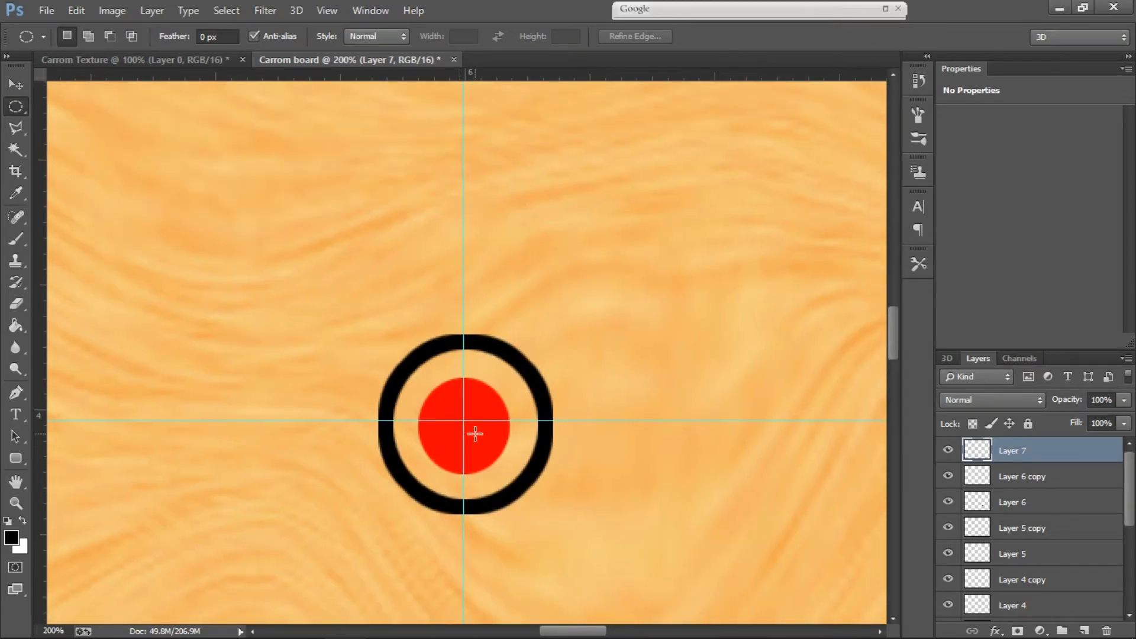
{"action": "right_click", "coordinate": [9, 130]}
{"action": "left_click", "coordinate": [89, 144]}
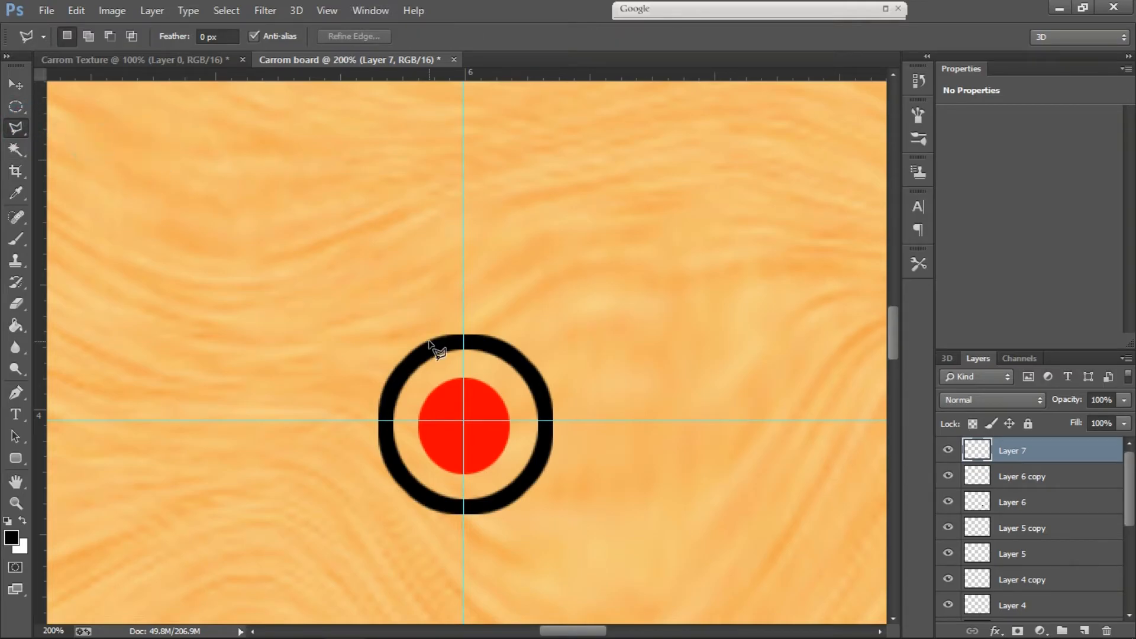
{"action": "left_click", "coordinate": [462, 157]}
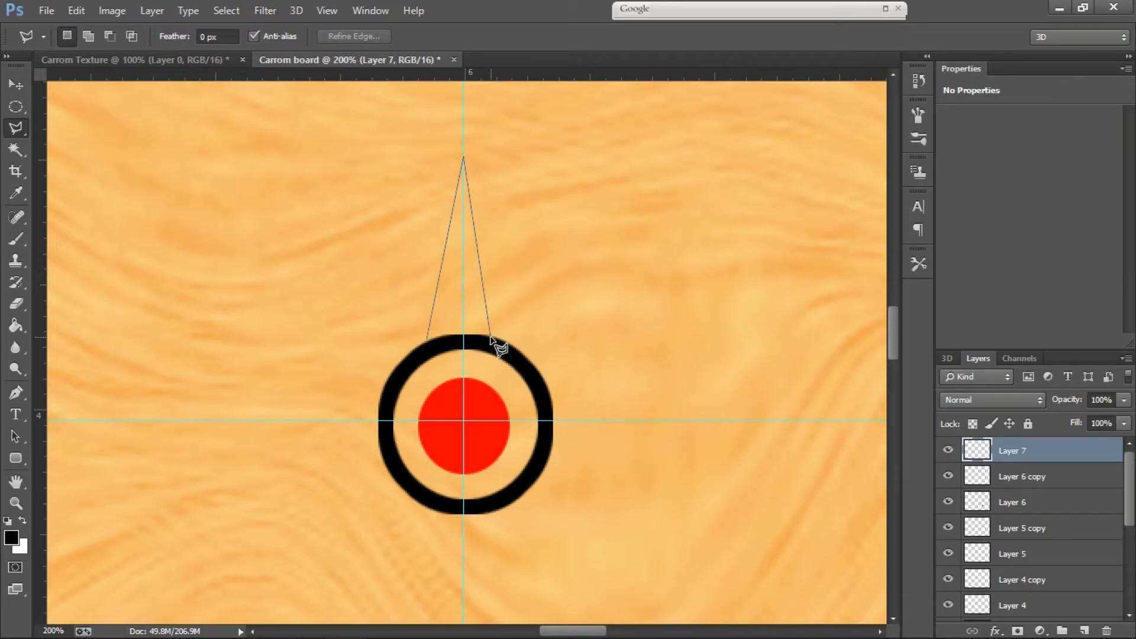
{"action": "left_click", "coordinate": [426, 333]}
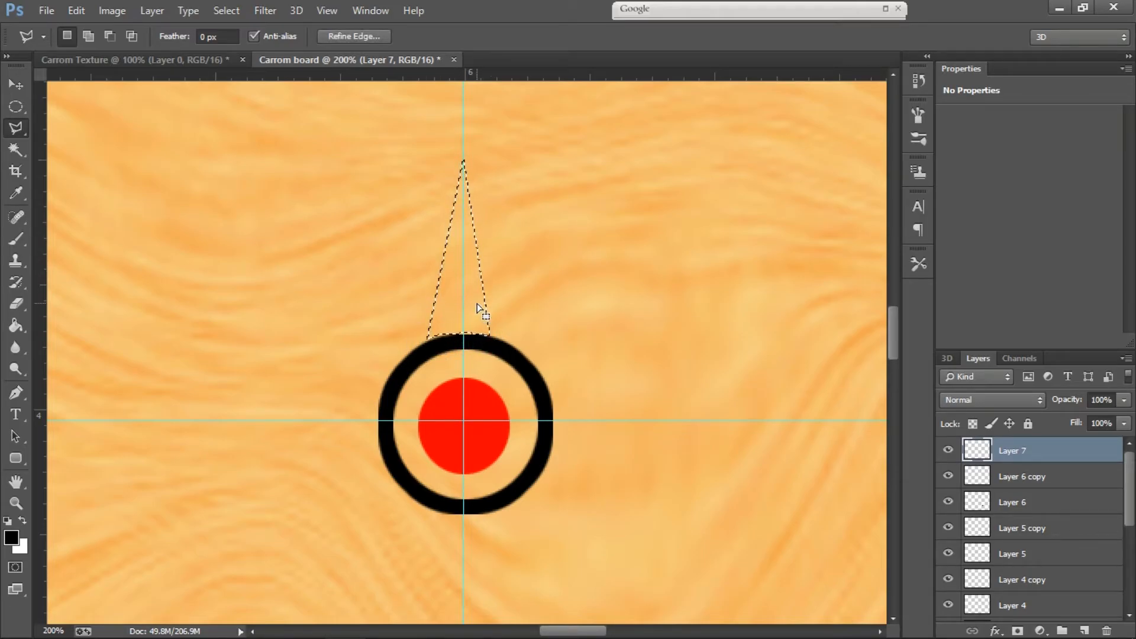
- Sample the red of the centre dot and fill the triangular selection with it
{"action": "left_click", "coordinate": [16, 327]}
{"action": "left_click", "coordinate": [16, 193]}
{"action": "left_click", "coordinate": [492, 440]}
{"action": "left_click", "coordinate": [17, 325]}
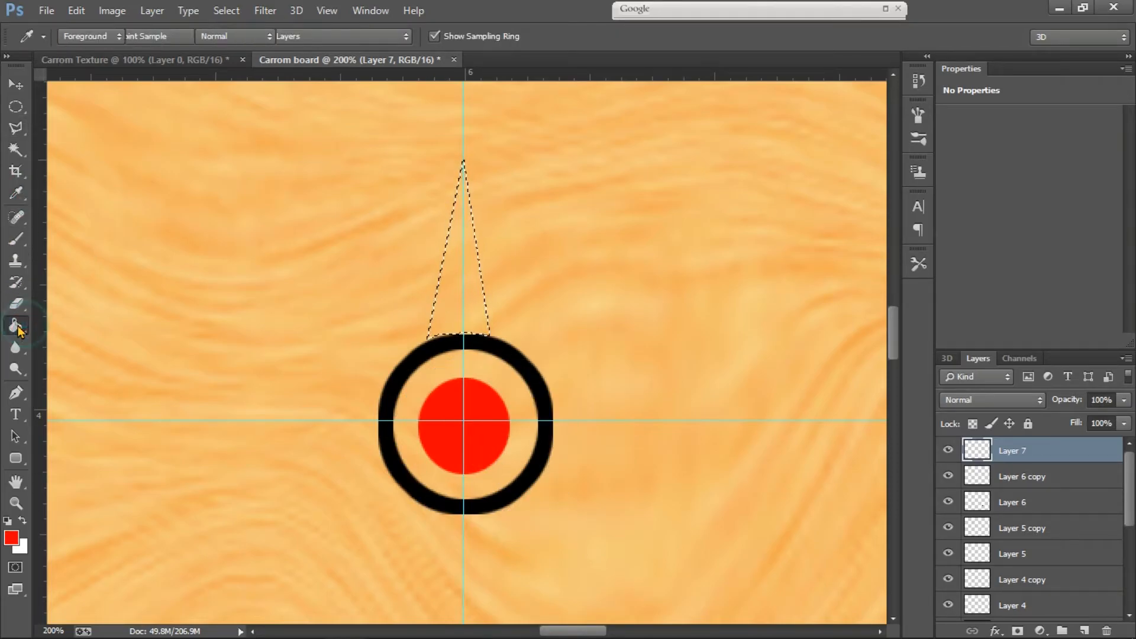
{"action": "left_click", "coordinate": [482, 314]}
- Erase the left half of the red triangle up to the vertical guide, using a smaller 9 px eraser along the edge
{"action": "key", "text": "e"}
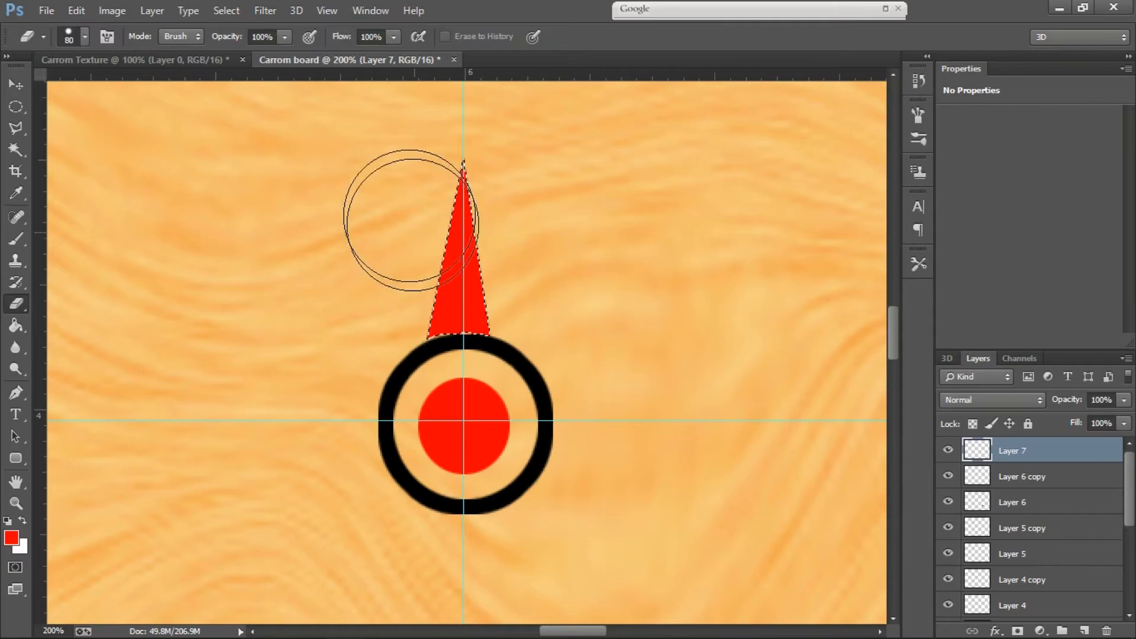
{"action": "mouse_move", "coordinate": [393, 183]}
{"action": "left_mouse_down"}
{"action": "mouse_move", "coordinate": [387, 317]}
{"action": "mouse_move", "coordinate": [408, 299]}
{"action": "mouse_move", "coordinate": [351, 382]}
{"action": "mouse_move", "coordinate": [395, 432]}
{"action": "mouse_move", "coordinate": [406, 415]}
{"action": "mouse_move", "coordinate": [406, 331]}
{"action": "left_mouse_up"}
{"action": "key", "text": "ctrl+plus"}
{"action": "key", "text": "space"}
{"action": "key", "text": "bracketleft"}
{"action": "key", "text": "bracketleft"}
{"action": "key", "text": "bracketleft"}
{"action": "key", "text": "bracketleft"}
{"action": "key", "text": "bracketleft"}
{"action": "key", "text": "bracketleft"}
{"action": "key", "text": "bracketleft"}
{"action": "key", "text": "bracketleft"}
{"action": "left_click_drag", "start_coordinate": [408, 203], "coordinate": [410, 427]}
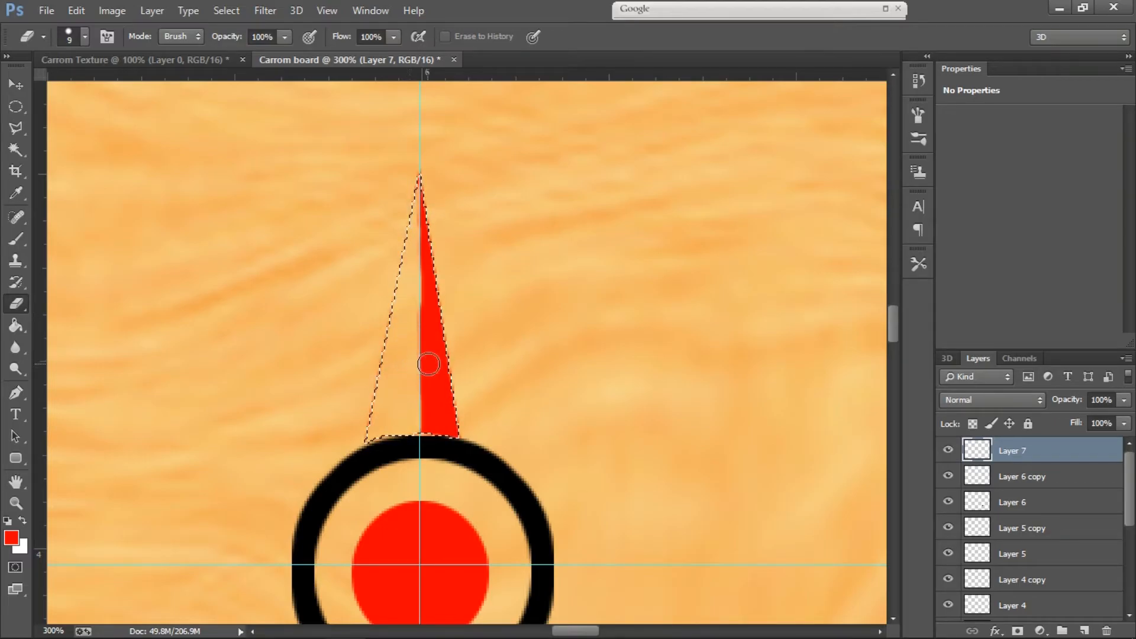
- Stroke the triangular selection above the ring with a 5 px black outline placed outside, and deselect
{"action": "left_click", "coordinate": [72, 13]}
{"action": "left_click", "coordinate": [157, 251]}
{"action": "left_click", "coordinate": [675, 168]}
{"action": "type", "text": "000000"}
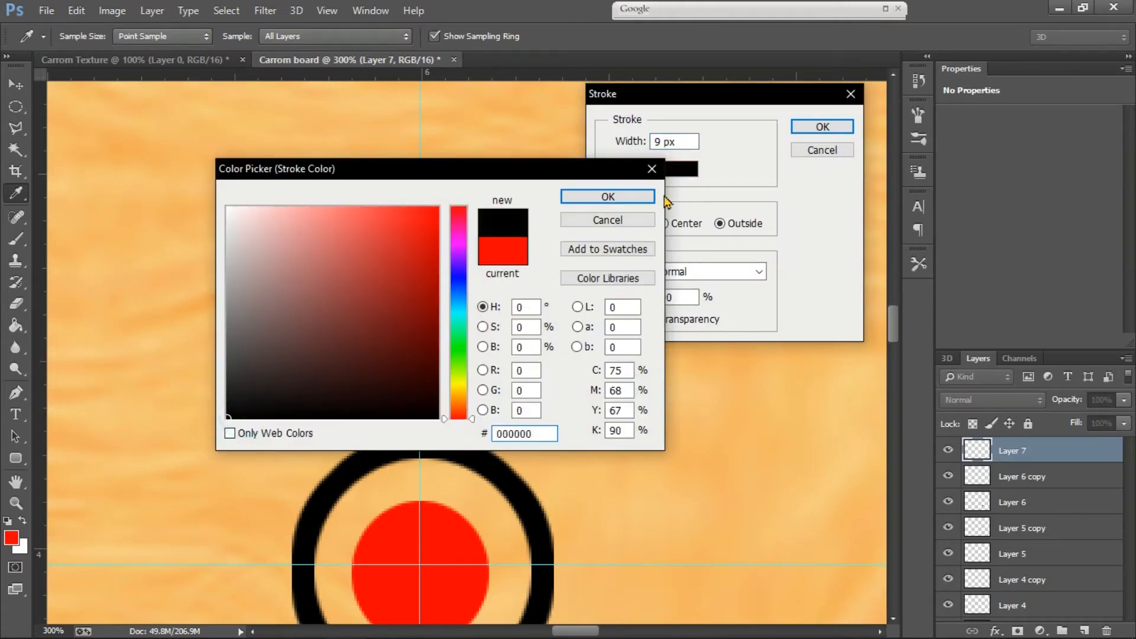
{"action": "left_click", "coordinate": [649, 194]}
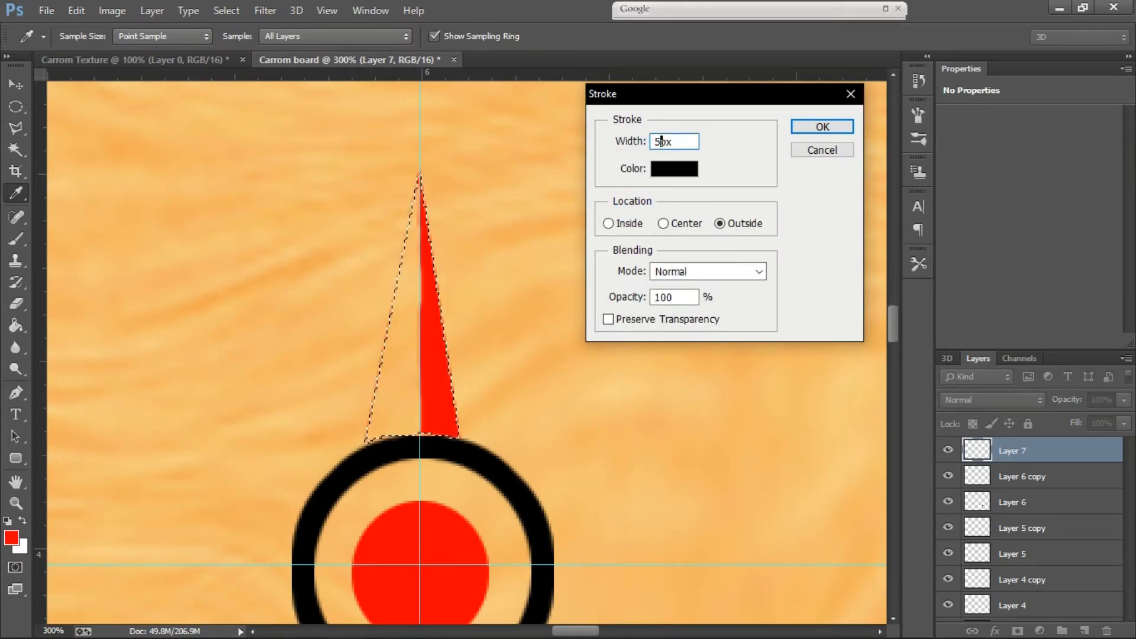
{"action": "left_click", "coordinate": [814, 129]}
{"action": "key", "text": "ctrl+d"}
- On a new layer, outline a triangular selection pointing right from the ring, its tip on the horizontal guide
{"action": "key", "text": "ctrl+0"}
{"action": "key", "text": "ctrl+plus"}
{"action": "key", "text": "ctrl+plus"}
{"action": "key", "text": "ctrl+plus"}
{"action": "key", "text": "ctrl+plus"}
{"action": "left_click_drag", "start_coordinate": [566, 252], "coordinate": [457, 322]}
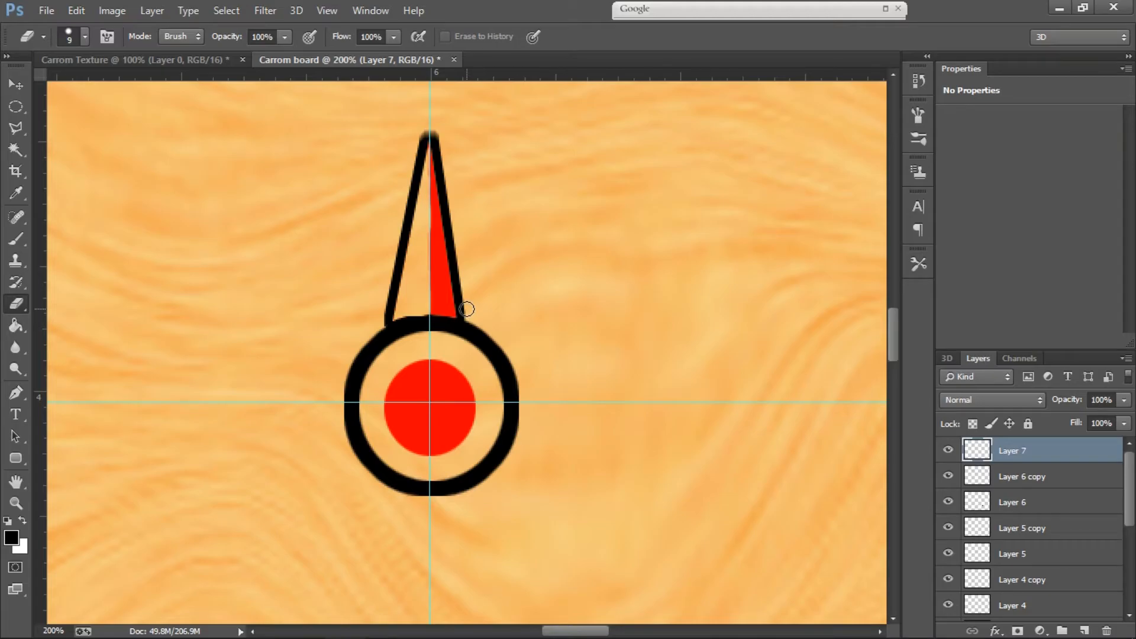
{"action": "key", "text": "v"}
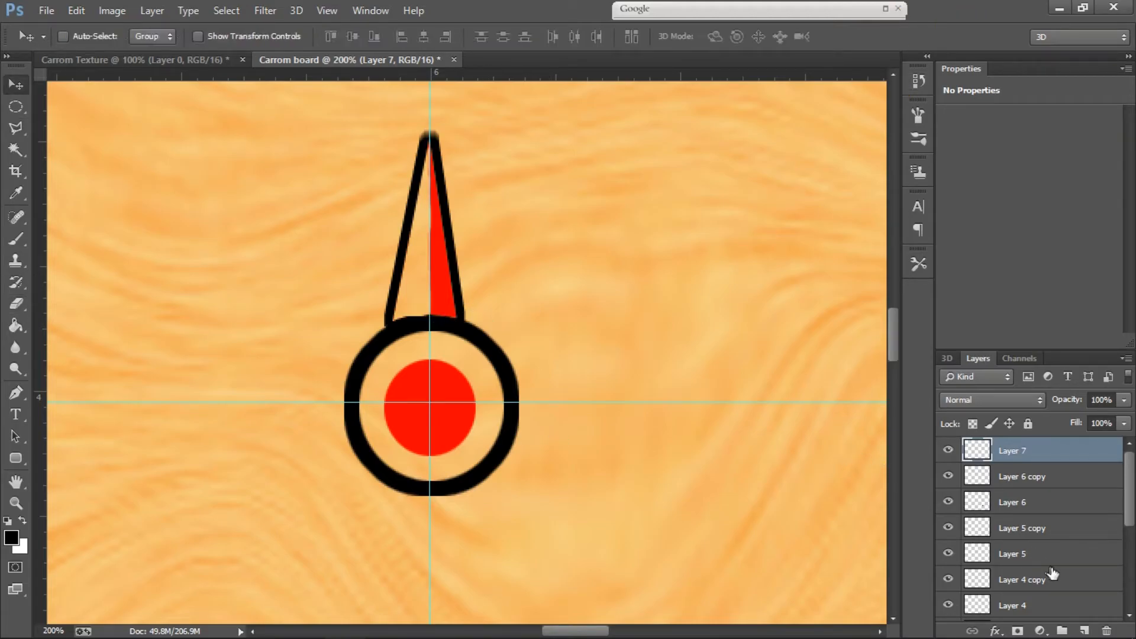
{"action": "left_click", "coordinate": [16, 133]}
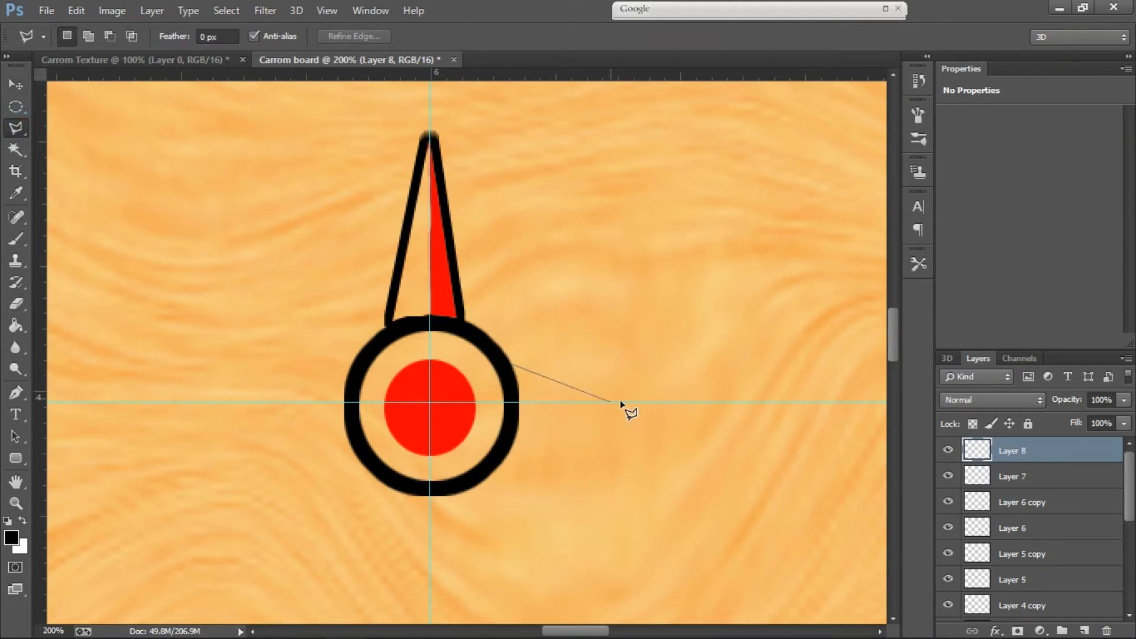
{"action": "left_click", "coordinate": [691, 402]}
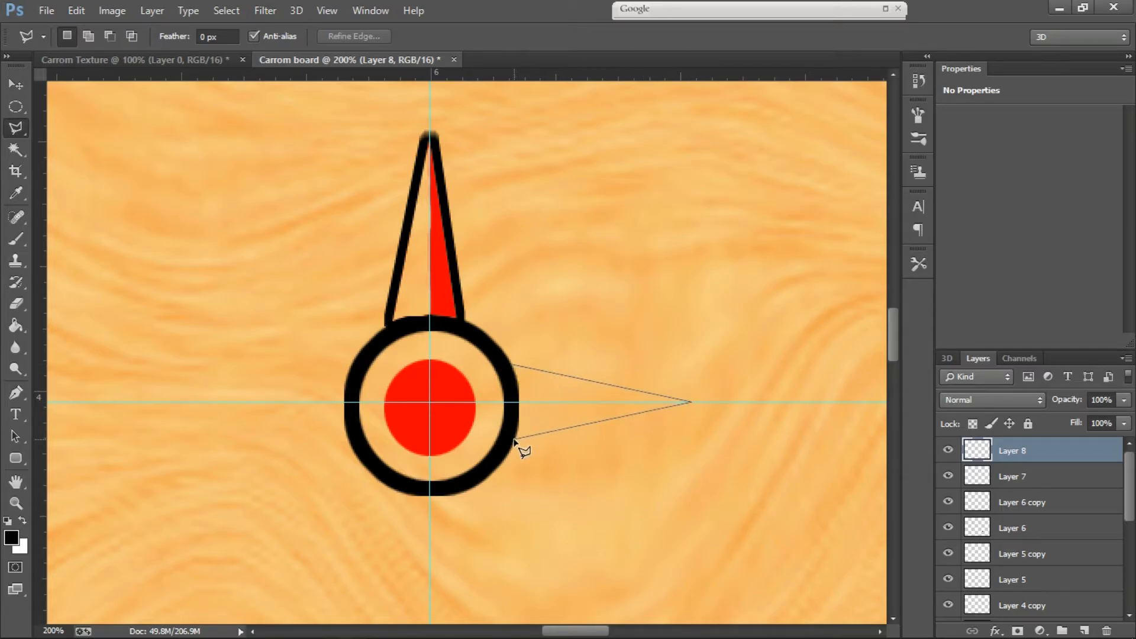
{"action": "left_click", "coordinate": [514, 369]}
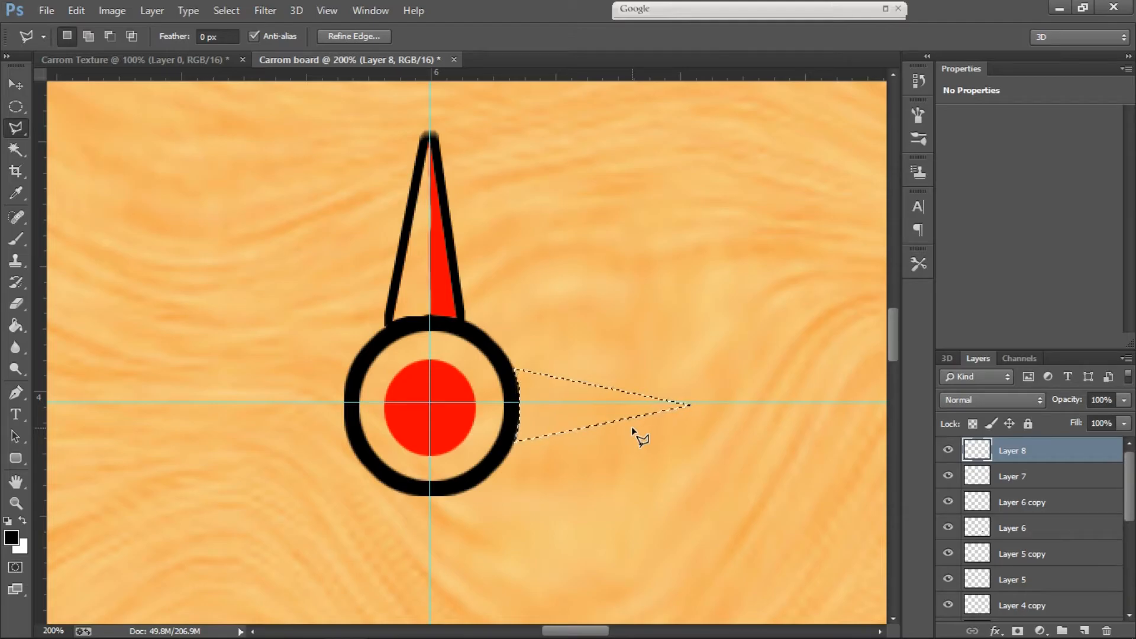
- Paint the lower half of the right-pointing triangle with the red sampled from the centre dot, using the 25 px square brush
{"action": "key", "text": "b"}
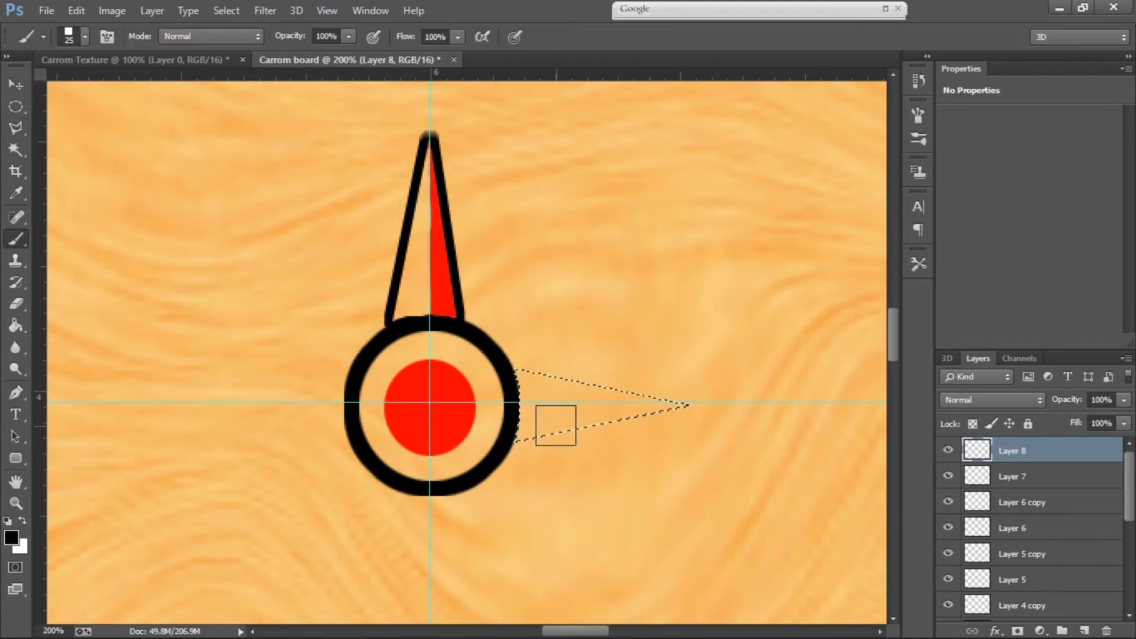
{"action": "left_click", "coordinate": [16, 193]}
{"action": "left_click", "coordinate": [415, 405]}
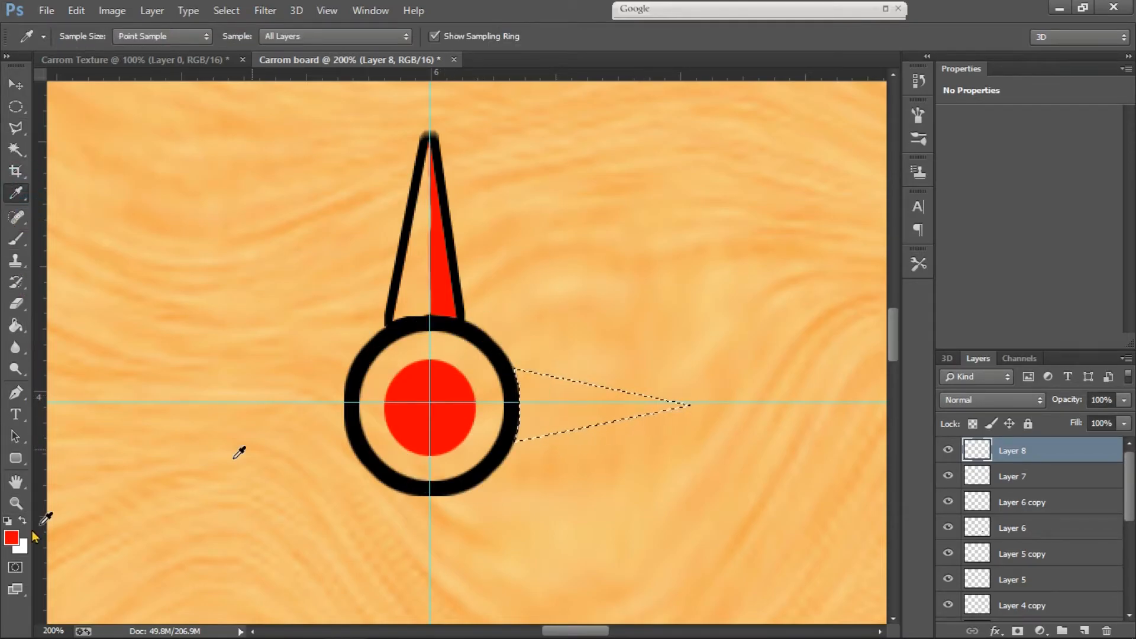
{"action": "left_click", "coordinate": [16, 239]}
{"action": "mouse_move", "coordinate": [514, 438]}
{"action": "left_mouse_down"}
{"action": "mouse_move", "coordinate": [672, 424]}
{"action": "mouse_move", "coordinate": [591, 436]}
{"action": "mouse_move", "coordinate": [530, 424]}
{"action": "mouse_move", "coordinate": [586, 436]}
{"action": "mouse_move", "coordinate": [651, 424]}
{"action": "left_mouse_up"}
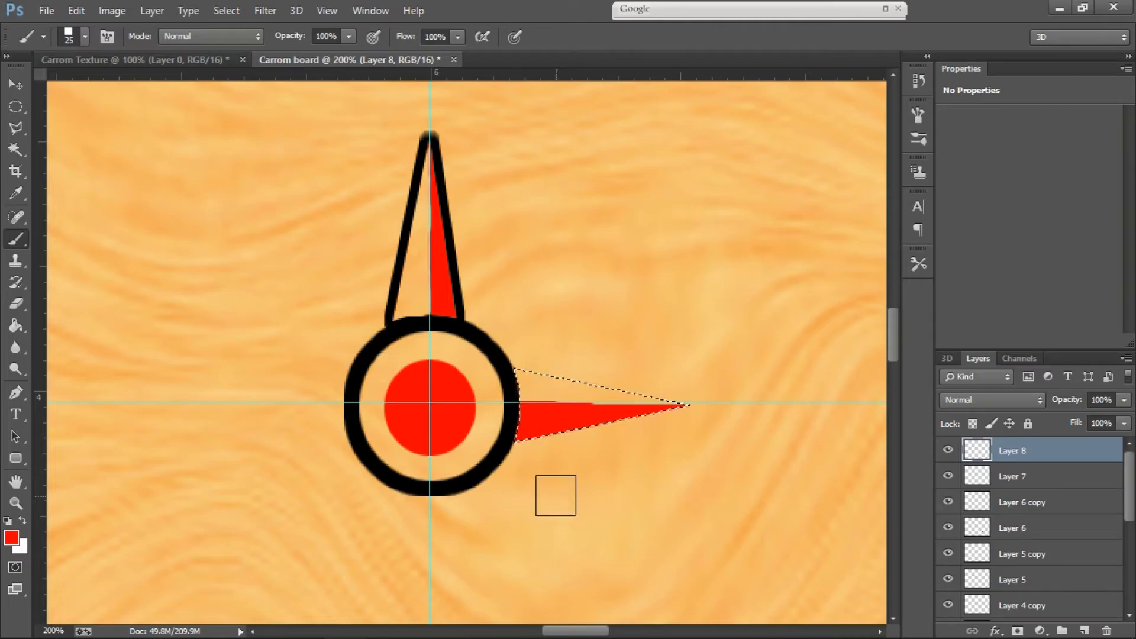
- Stroke the right-pointing triangular selection with a 5 px black outline placed outside
{"action": "key", "text": "m"}
{"action": "left_click", "coordinate": [77, 11]}
{"action": "left_click", "coordinate": [196, 248]}
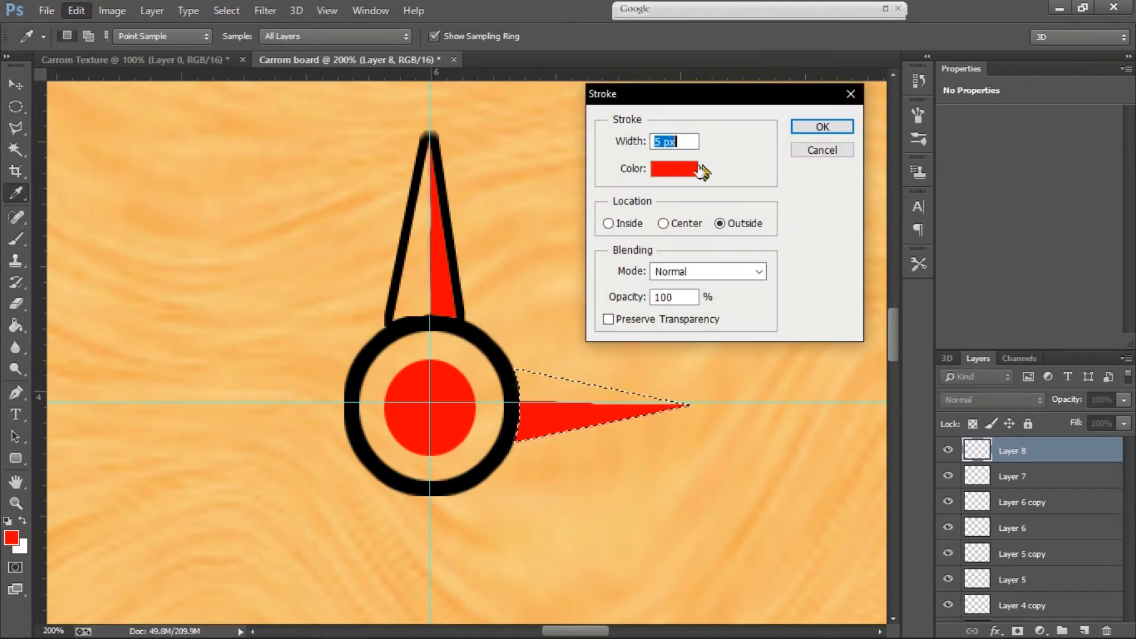
{"action": "left_click", "coordinate": [681, 169]}
{"action": "left_click", "coordinate": [228, 418]}
{"action": "left_click", "coordinate": [611, 198]}
{"action": "left_click", "coordinate": [822, 127]}
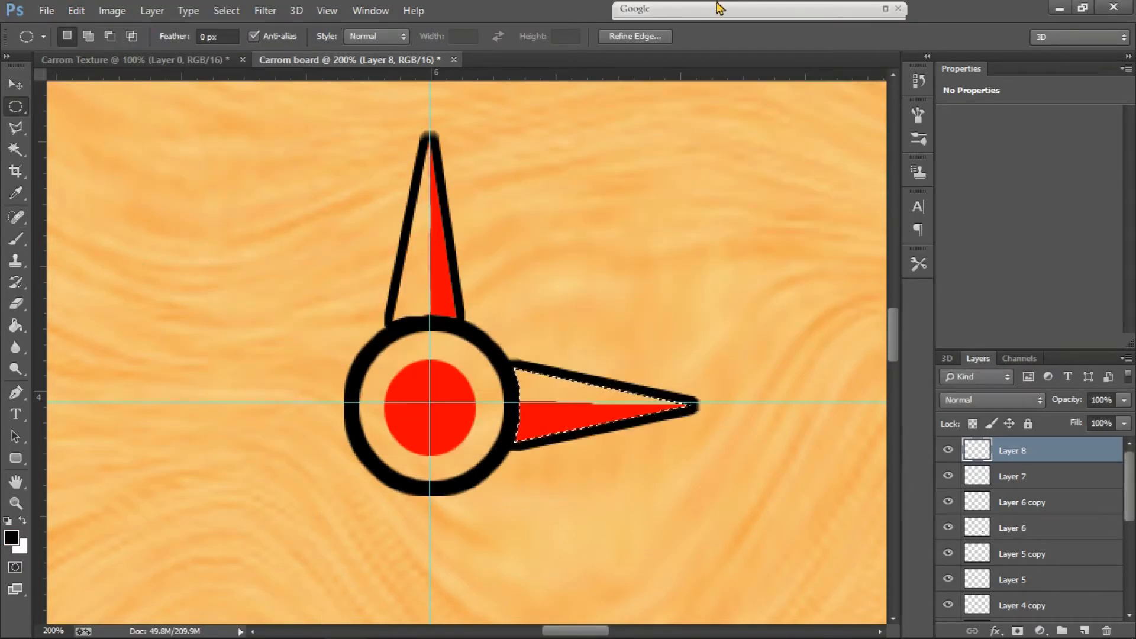
- Move the triangular selection between the two spikes and rotate it about 46° counterclockwise so its base meets the ring
{"action": "left_click", "coordinate": [16, 106]}
{"action": "left_click", "coordinate": [584, 431]}
{"action": "left_click_drag", "start_coordinate": [584, 431], "coordinate": [571, 336]}
{"action": "right_click", "coordinate": [574, 336]}
{"action": "left_click", "coordinate": [610, 500]}
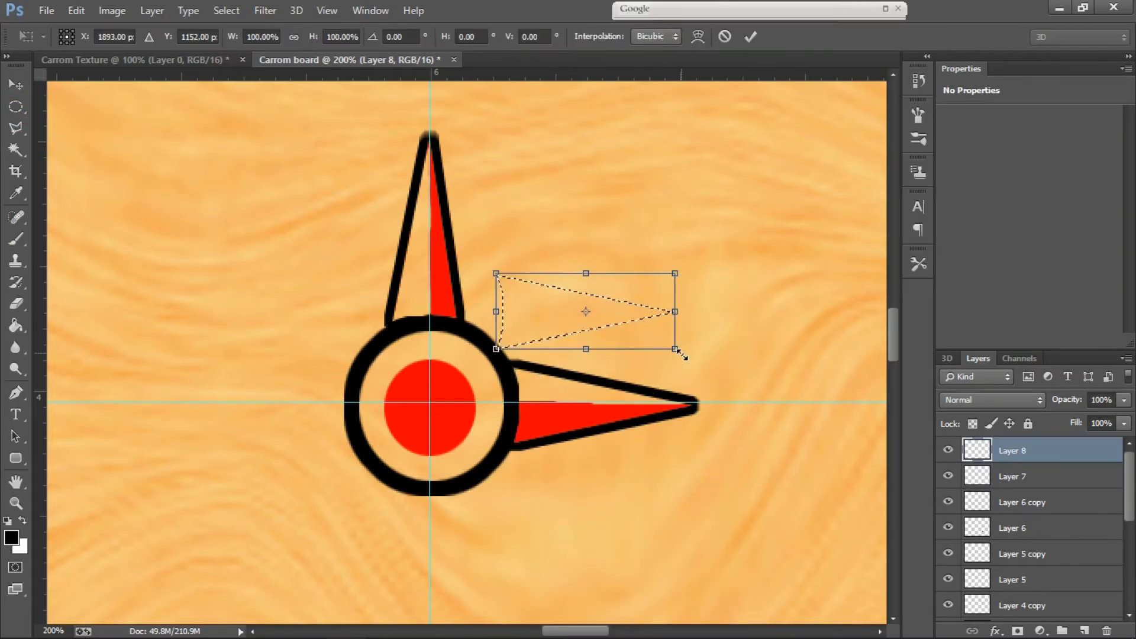
{"action": "left_click_drag", "start_coordinate": [690, 357], "coordinate": [690, 288]}
{"action": "left_click_drag", "start_coordinate": [620, 303], "coordinate": [599, 275]}
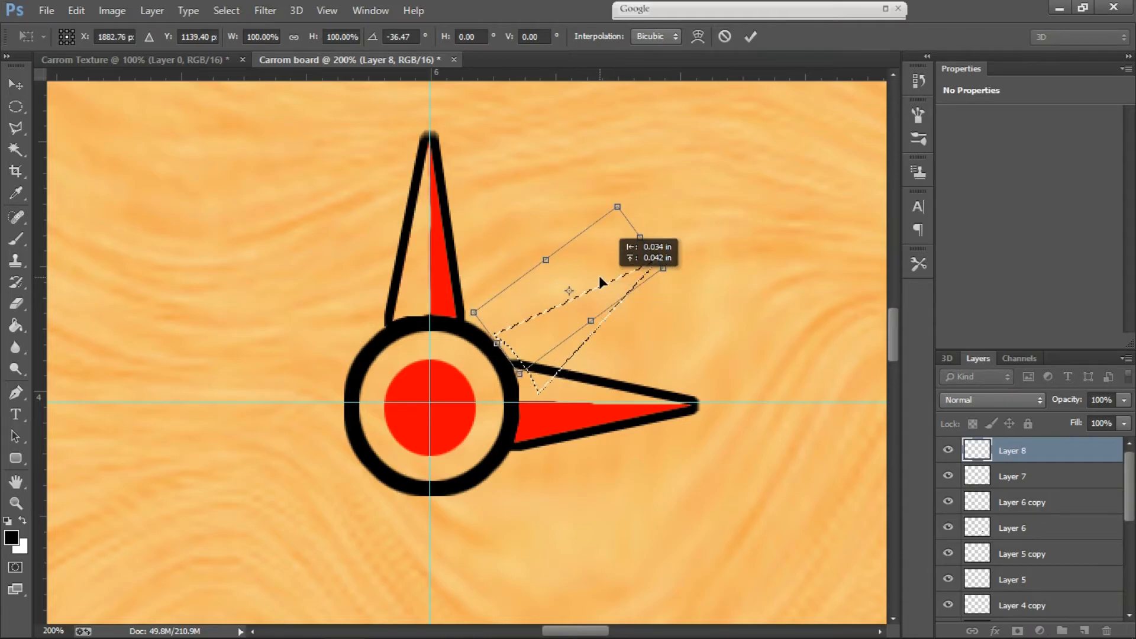
{"action": "left_click_drag", "start_coordinate": [689, 263], "coordinate": [684, 245]}
{"action": "left_click_drag", "start_coordinate": [599, 279], "coordinate": [580, 265]}
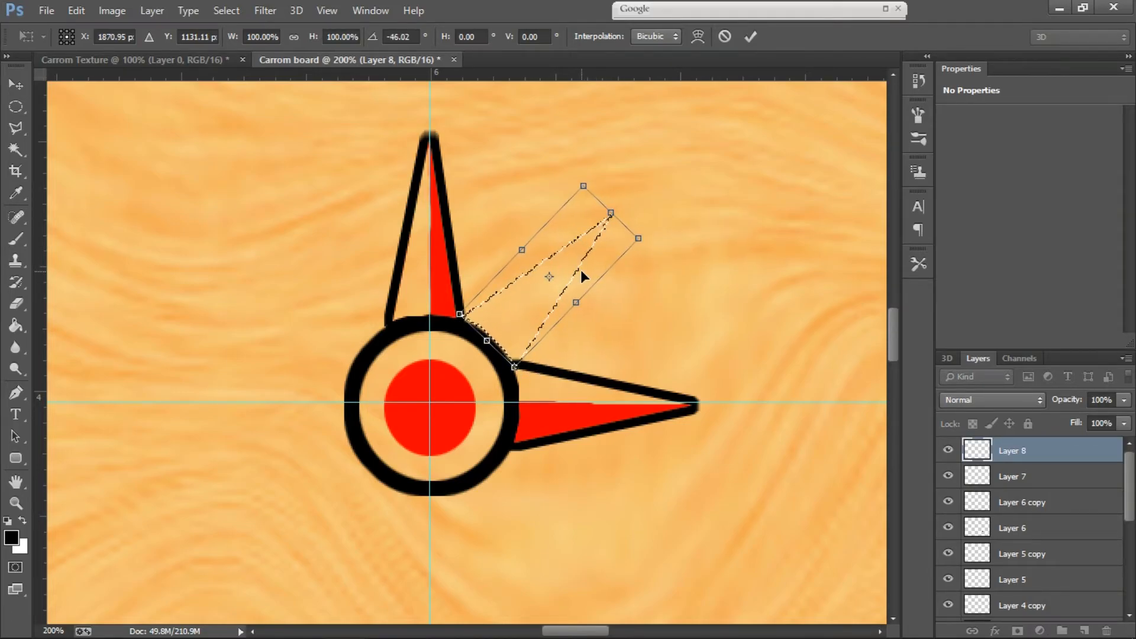
{"action": "key", "text": "Return"}
- Paint the lower half of the diagonal triangular selection black, using the 25 px square brush with its tip turned to match the spike's angle
{"action": "key", "text": "b"}
{"action": "left_click", "coordinate": [85, 38]}
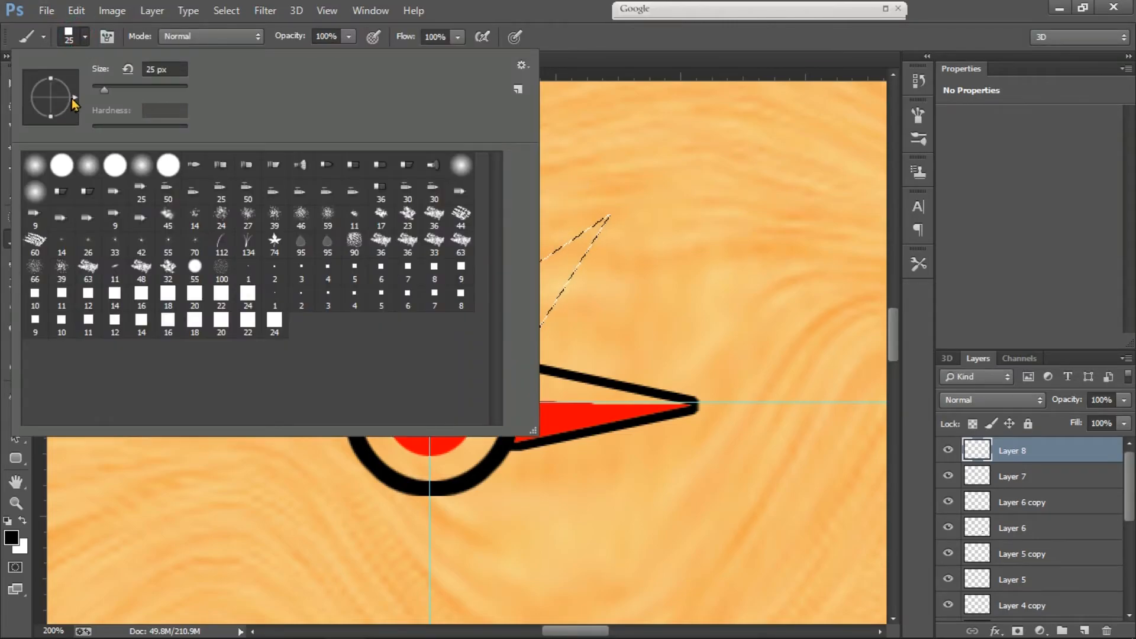
{"action": "left_click_drag", "start_coordinate": [58, 77], "coordinate": [34, 79]}
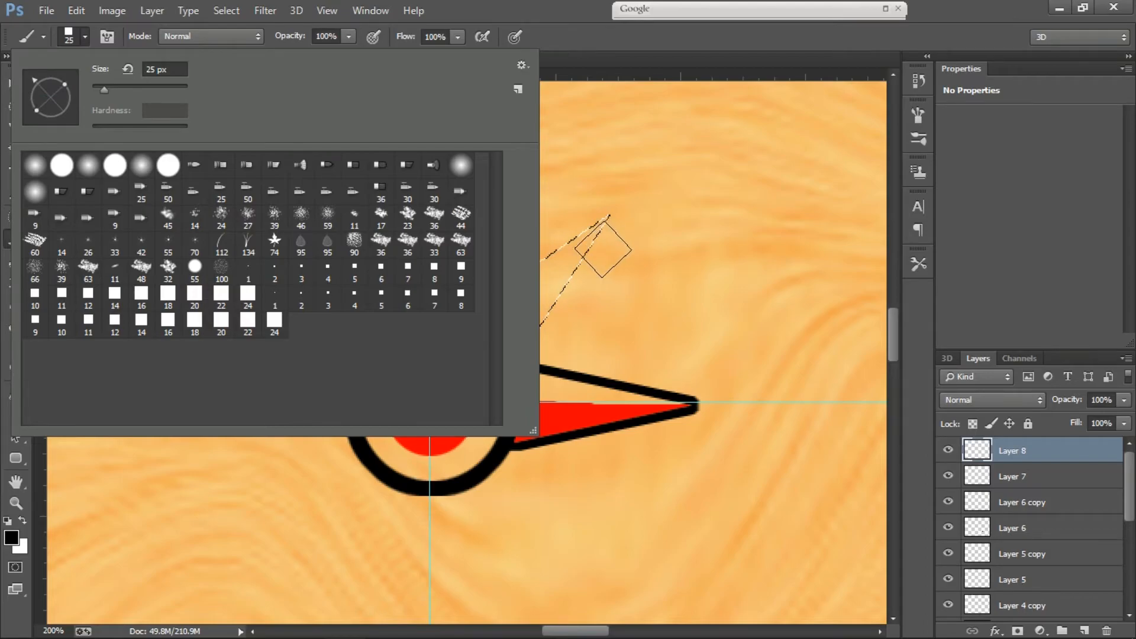
{"action": "left_click", "coordinate": [566, 4]}
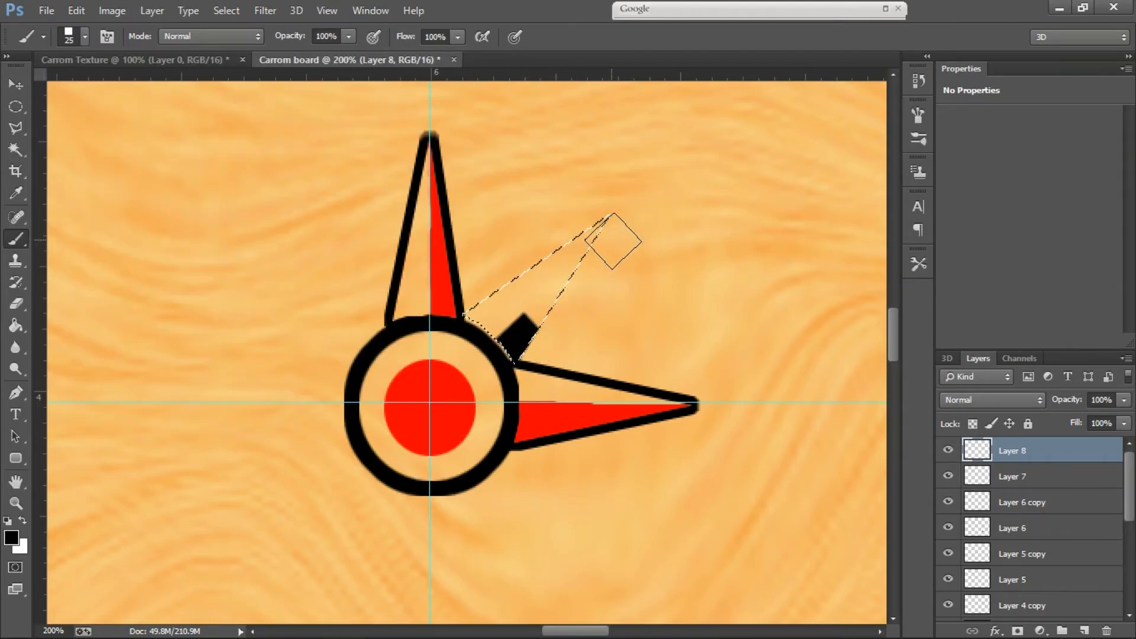
{"action": "left_click", "coordinate": [615, 239], "text": "shift"}
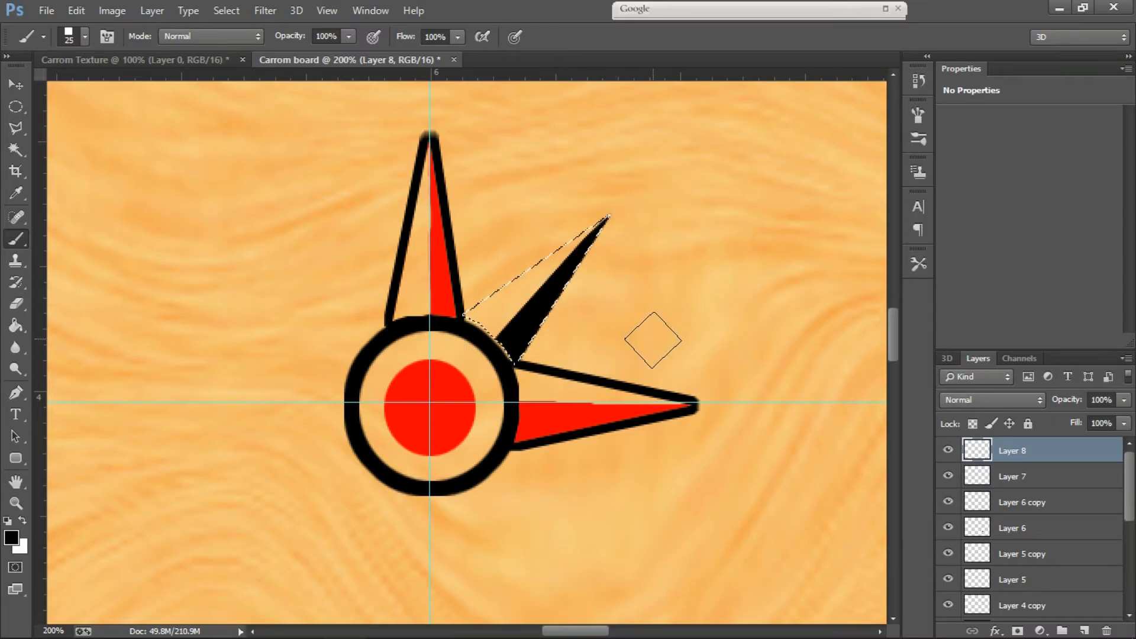
- Stroke the diagonal triangular selection with a 5 px black outline placed outside
{"action": "key", "text": "v"}
{"action": "left_click", "coordinate": [76, 11]}
{"action": "left_click", "coordinate": [118, 252]}
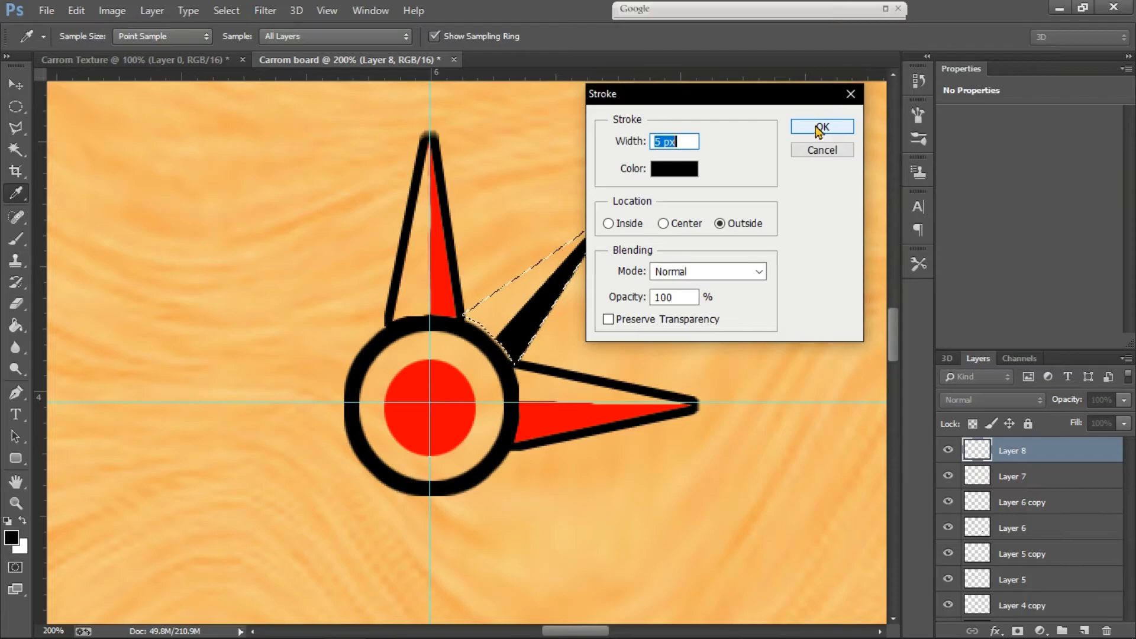
{"action": "left_click", "coordinate": [821, 126]}
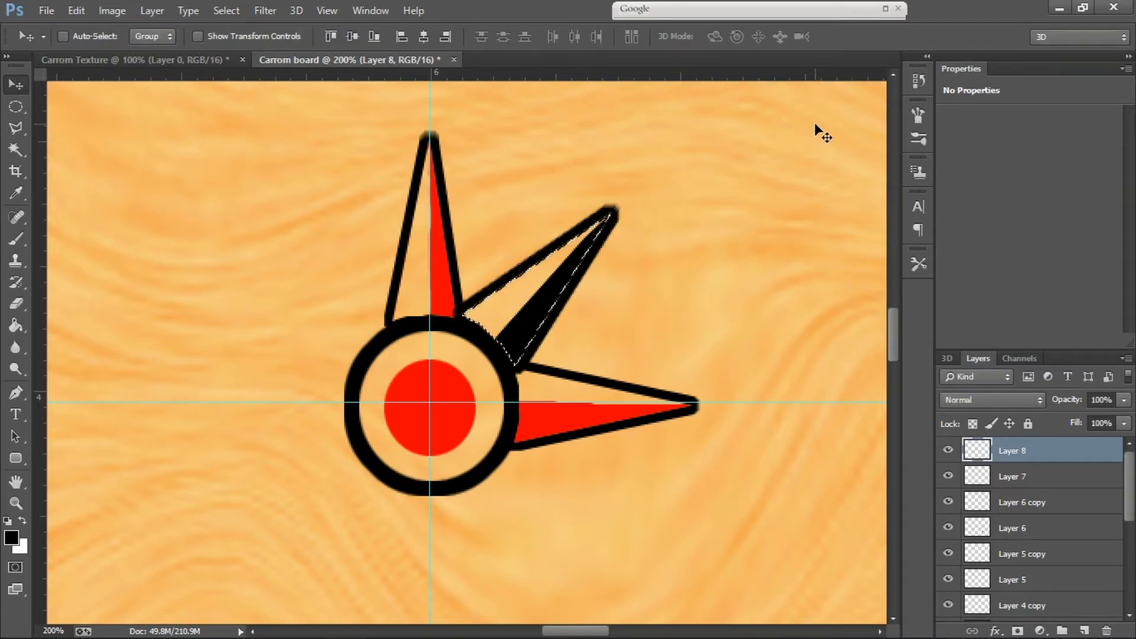
{"action": "left_click", "coordinate": [948, 451]}
{"action": "left_click", "coordinate": [948, 450]}
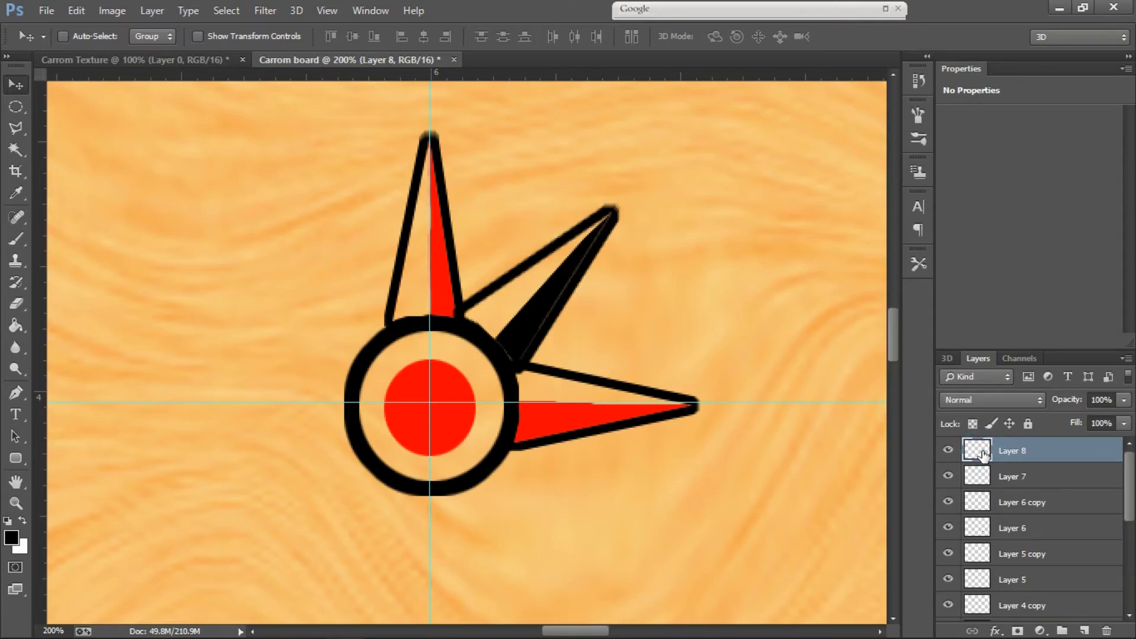
{"action": "left_click", "coordinate": [978, 451], "text": "ctrl"}
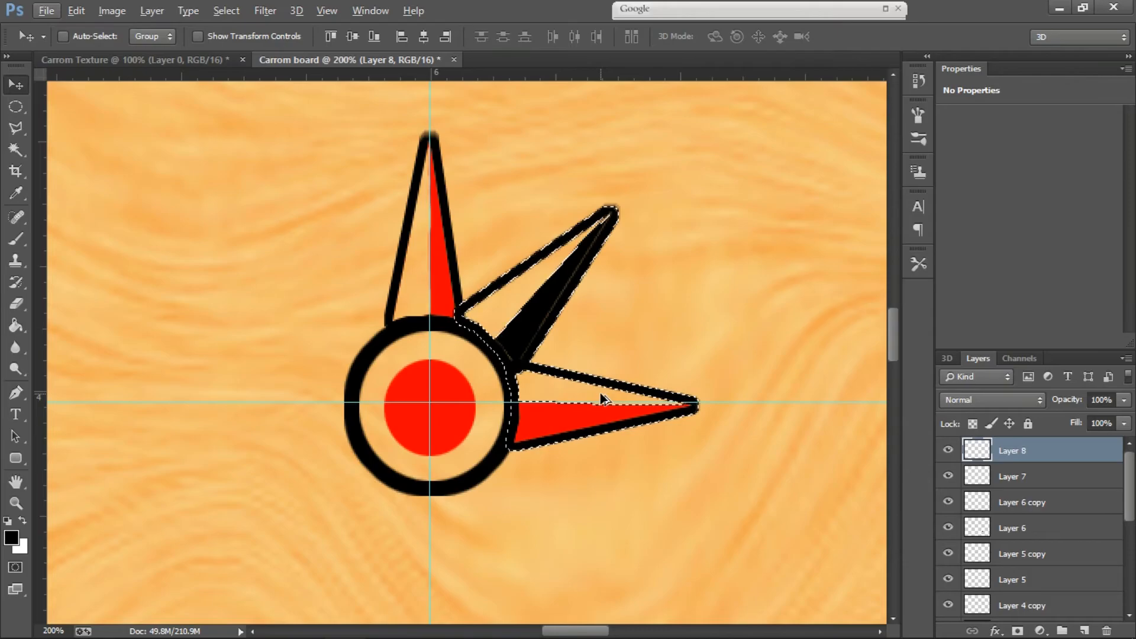
{"action": "key", "text": "ctrl+t"}
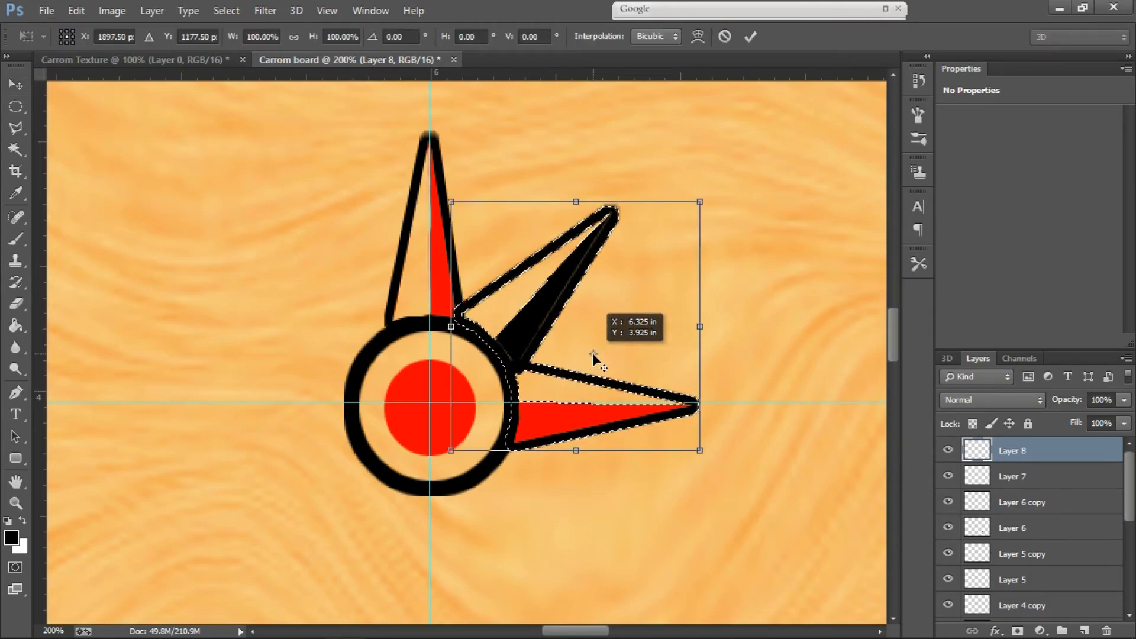
{"action": "left_click", "coordinate": [750, 37]}
{"action": "key", "text": "ctrl+t"}
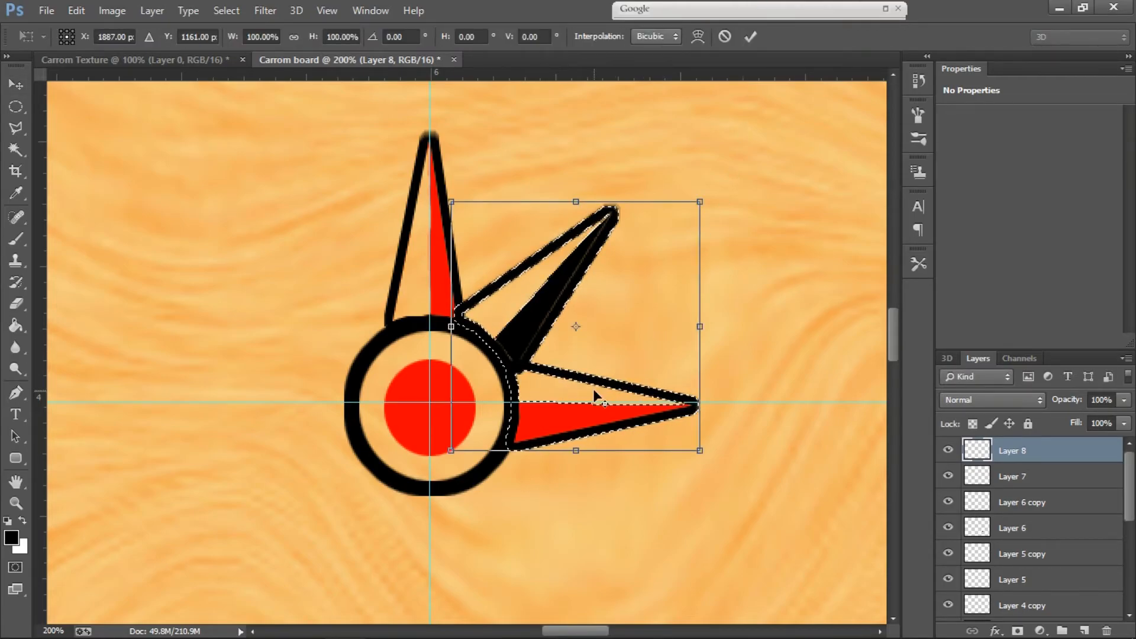
{"action": "left_click", "coordinate": [751, 36]}
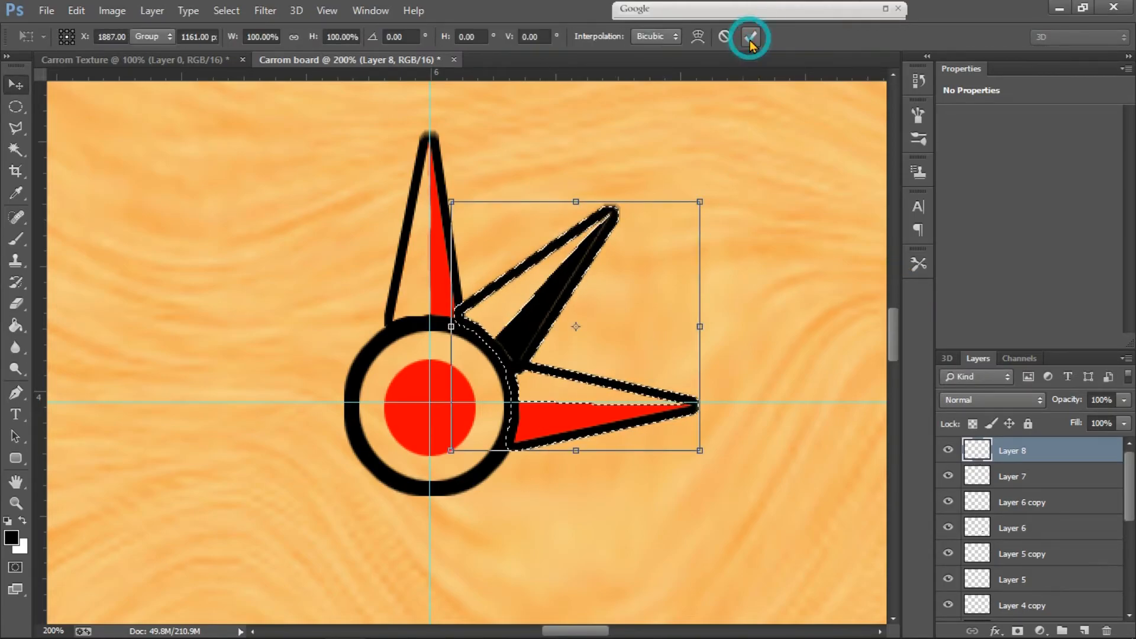
{"action": "key", "text": "ctrl+t"}
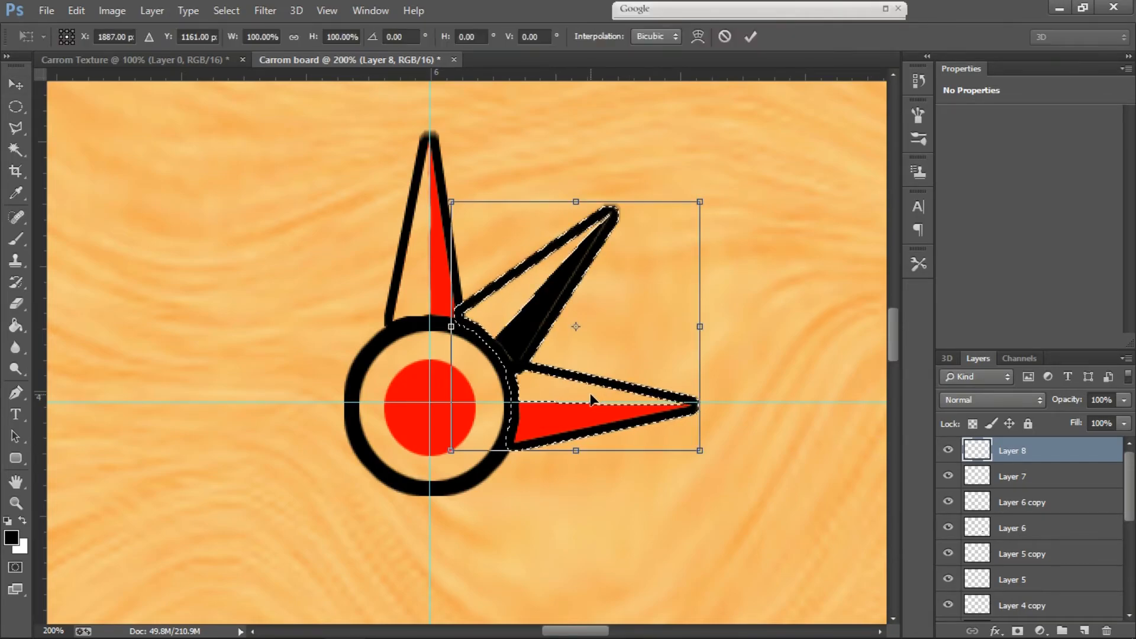
{"action": "left_click_drag", "start_coordinate": [587, 360], "coordinate": [576, 327]}
{"action": "mouse_move", "coordinate": [633, 351]}
{"action": "left_mouse_down"}
{"action": "mouse_move", "coordinate": [637, 343]}
{"action": "mouse_move", "coordinate": [634, 353]}
{"action": "left_mouse_up"}
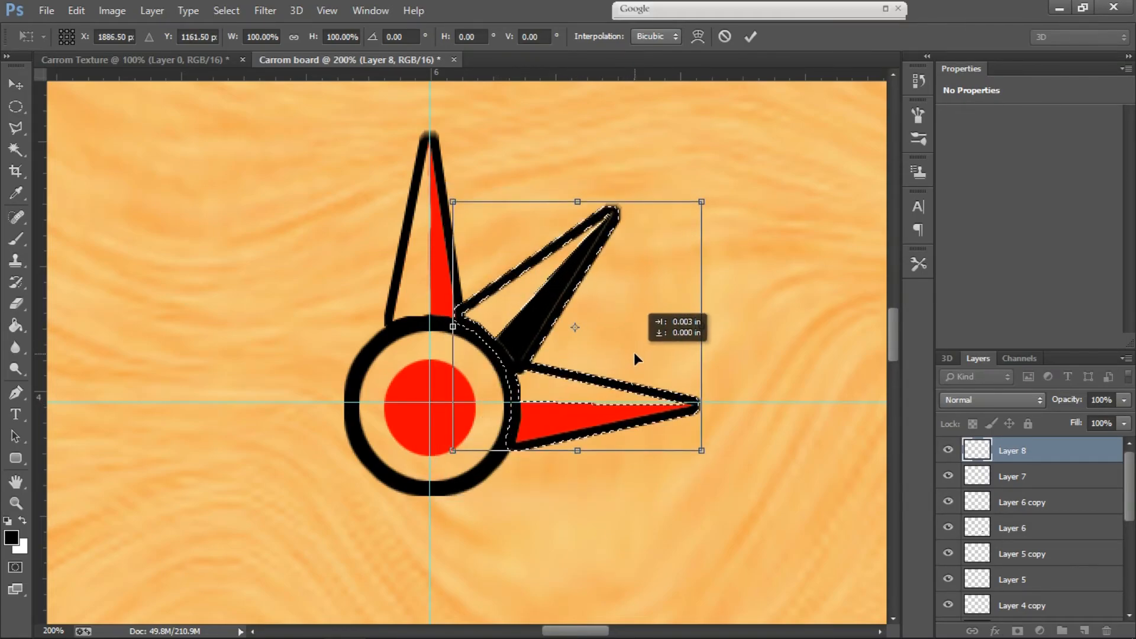
{"action": "left_click", "coordinate": [751, 38]}
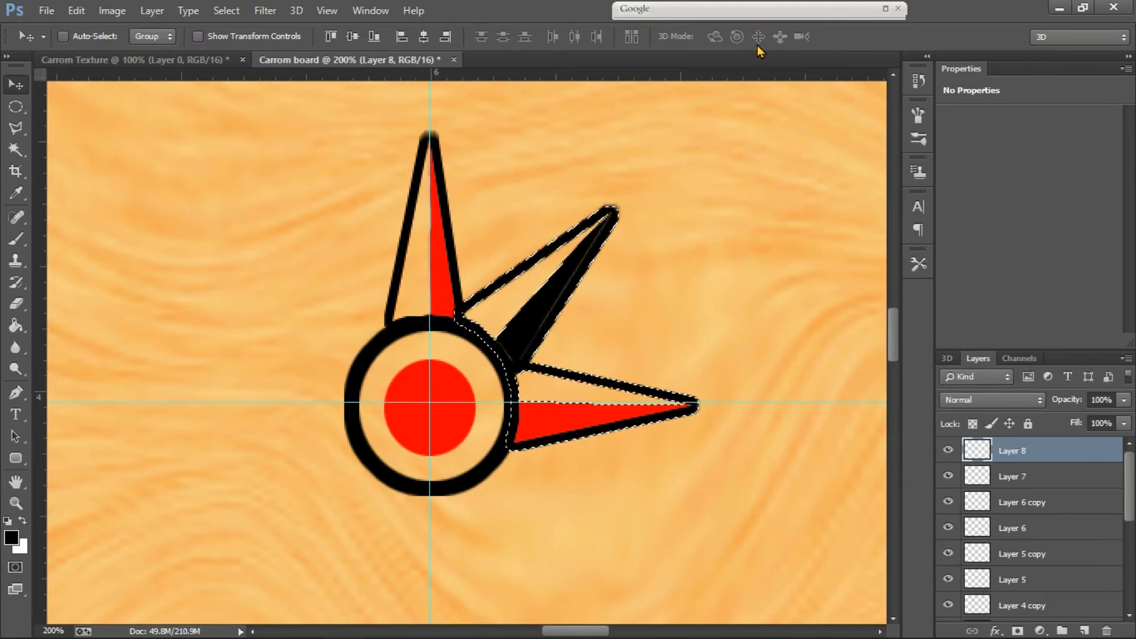
{"action": "key", "text": "ctrl+d"}
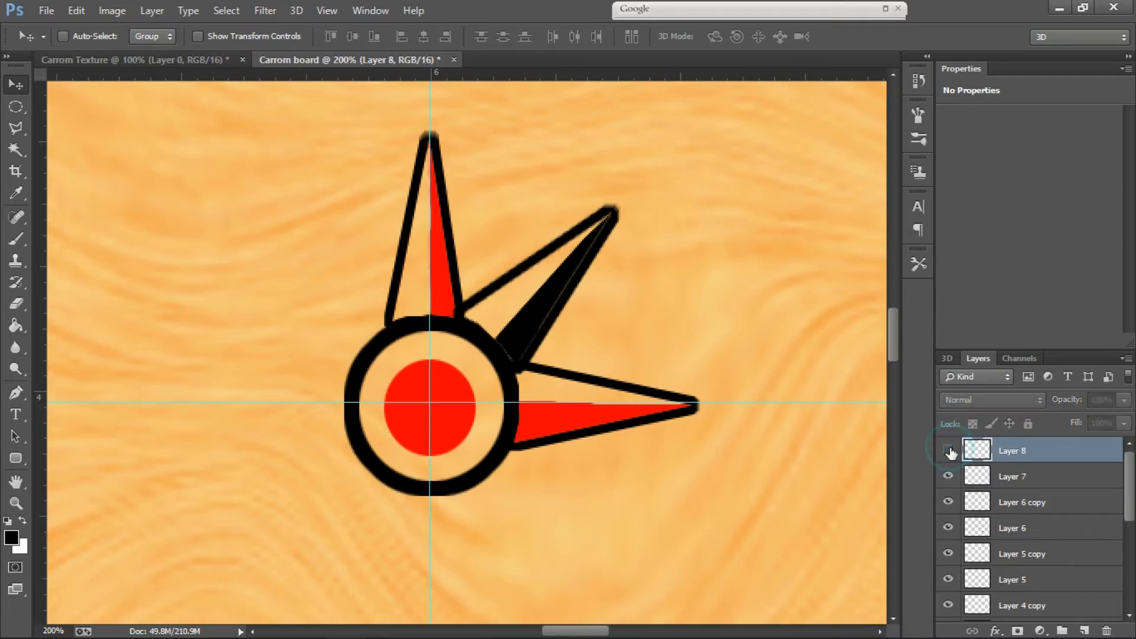
{"action": "left_click", "coordinate": [978, 451], "text": "ctrl"}
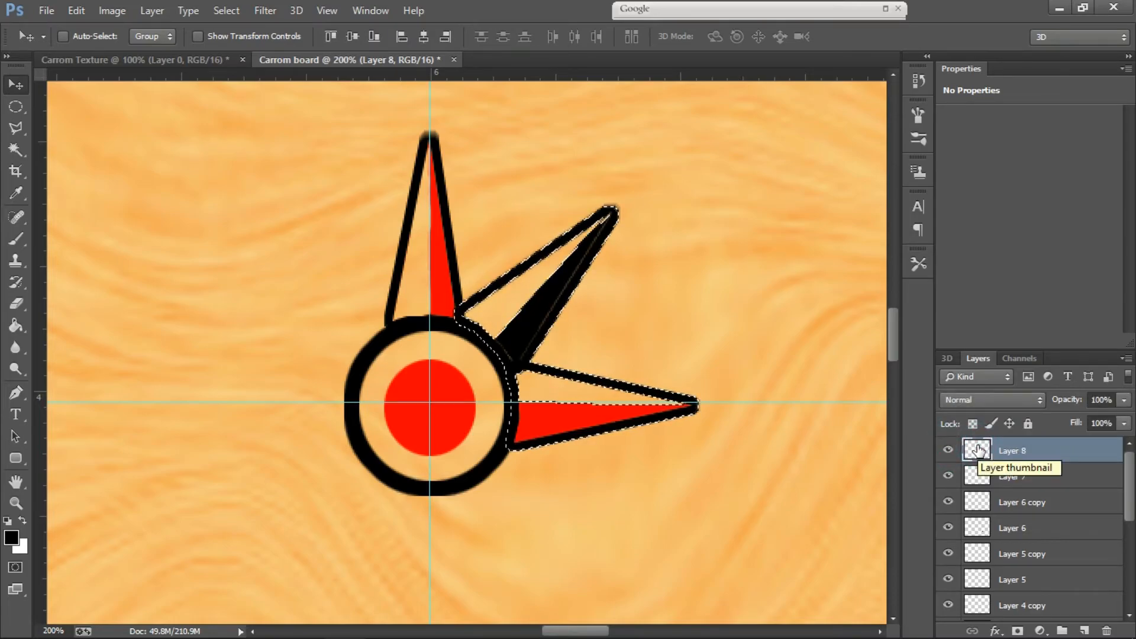
{"action": "key", "text": "ctrl+t"}
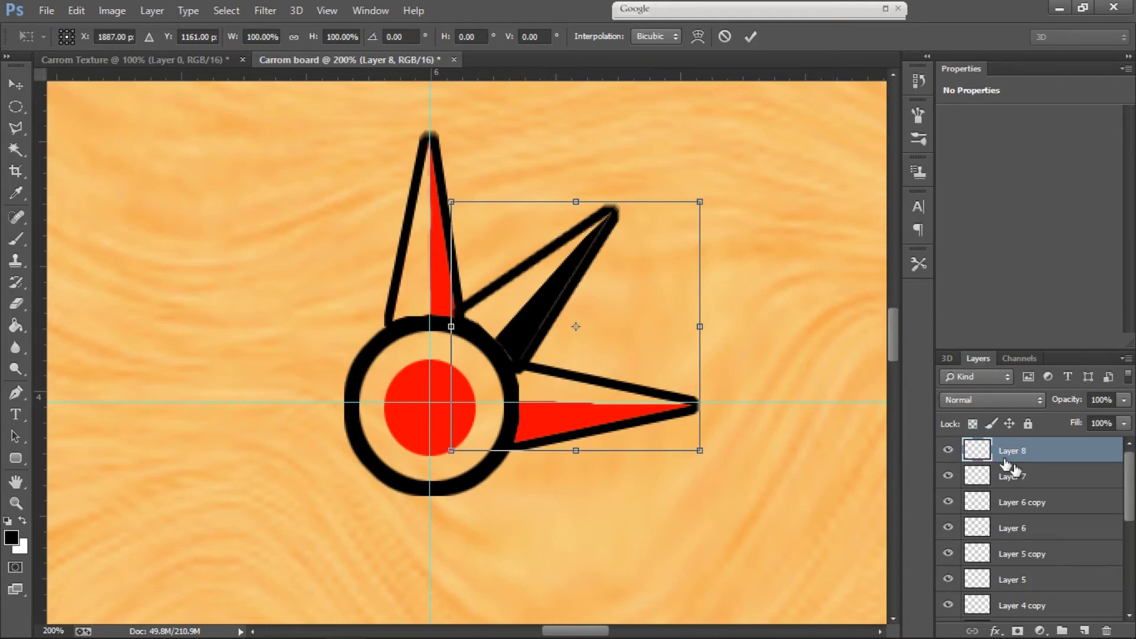
{"action": "left_click", "coordinate": [750, 36]}
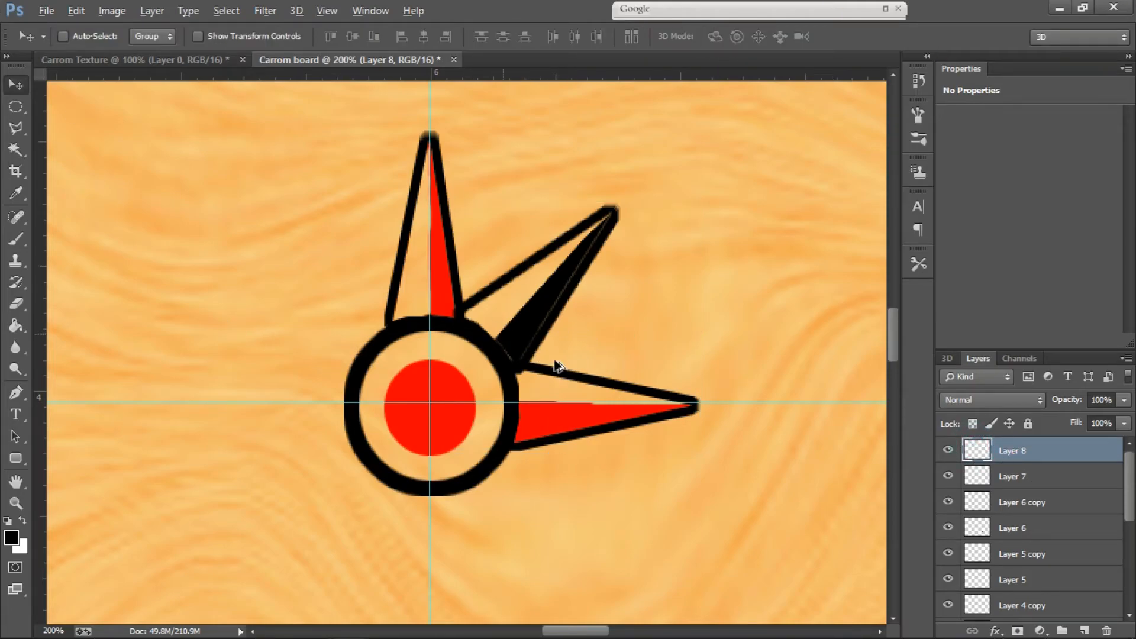
- Duplicate Layer 8 with its two spikes, rotate the copy about 94° clockwise and fit it against the ring's lower right side
{"action": "left_click_drag", "start_coordinate": [517, 341], "coordinate": [485, 511], "text": "alt"}
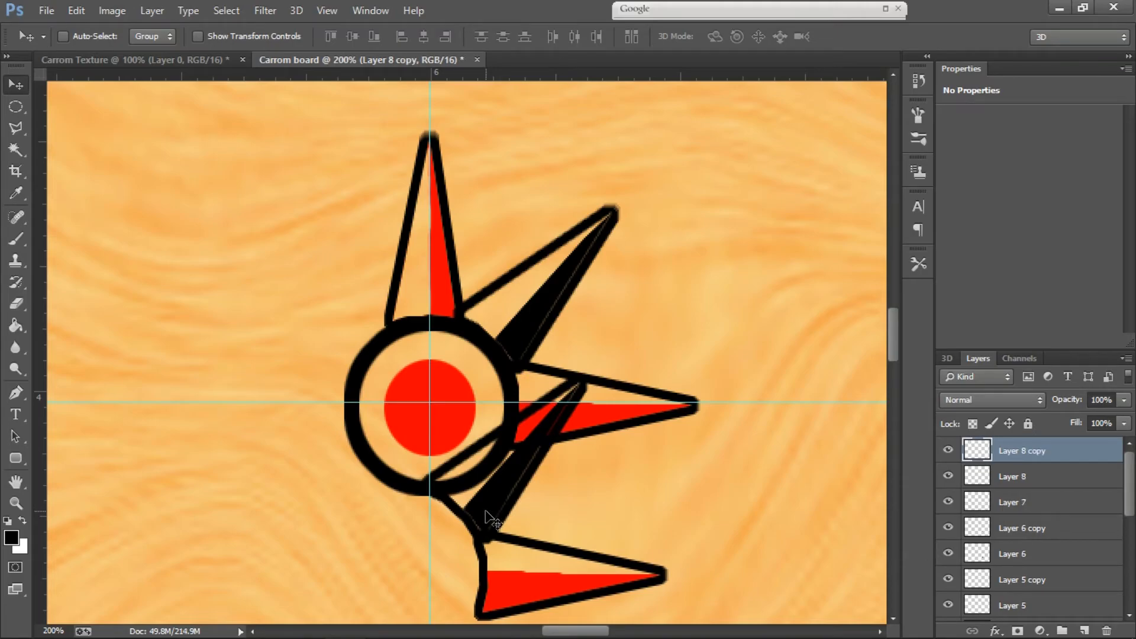
{"action": "key", "text": "ctrl+t"}
{"action": "key", "text": "ctrl+minus"}
{"action": "left_click_drag", "start_coordinate": [590, 500], "coordinate": [378, 522]}
{"action": "left_click_drag", "start_coordinate": [499, 407], "coordinate": [480, 445]}
{"action": "left_click_drag", "start_coordinate": [566, 542], "coordinate": [561, 532]}
{"action": "key", "text": "Up"}
{"action": "key", "text": "Up"}
{"action": "key", "text": "Up"}
{"action": "key", "text": "Up"}
{"action": "key", "text": "Left"}
{"action": "key", "text": "Left"}
{"action": "key", "text": "Left"}
{"action": "key", "text": "Left"}
{"action": "key", "text": "Up"}
{"action": "key", "text": "Up"}
{"action": "key", "text": "Left"}
{"action": "left_click_drag", "start_coordinate": [568, 530], "coordinate": [562, 536]}
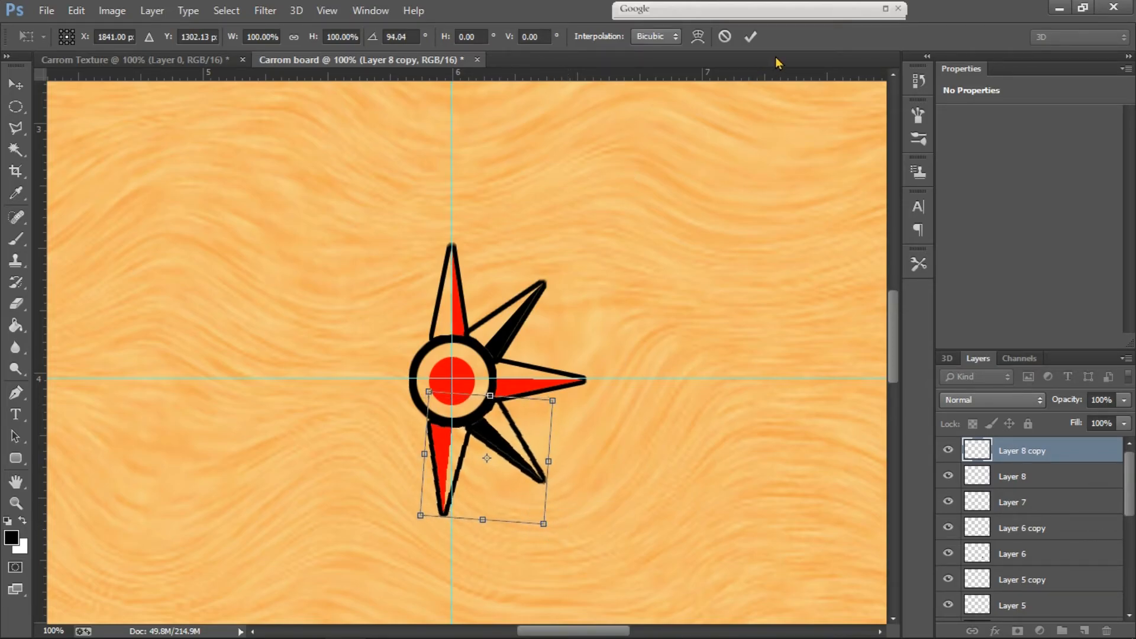
{"action": "left_click", "coordinate": [750, 36]}
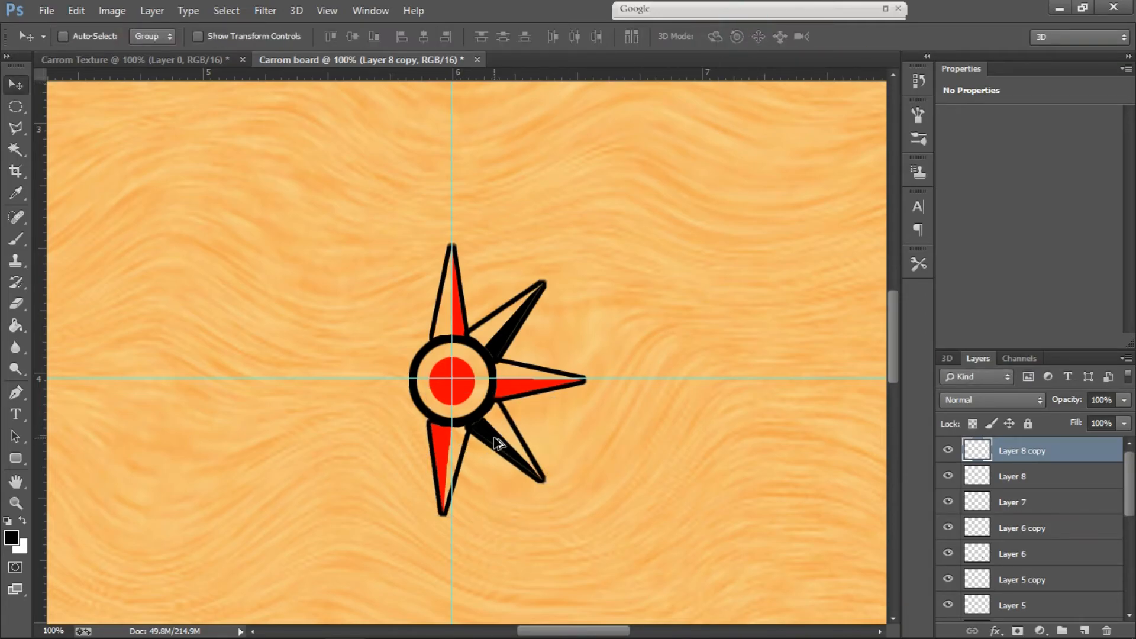
- Duplicate the lower spike pair, rotate the copy about 91° clockwise and fit it against the ring's lower left side
{"action": "left_click_drag", "start_coordinate": [497, 442], "coordinate": [371, 444]}
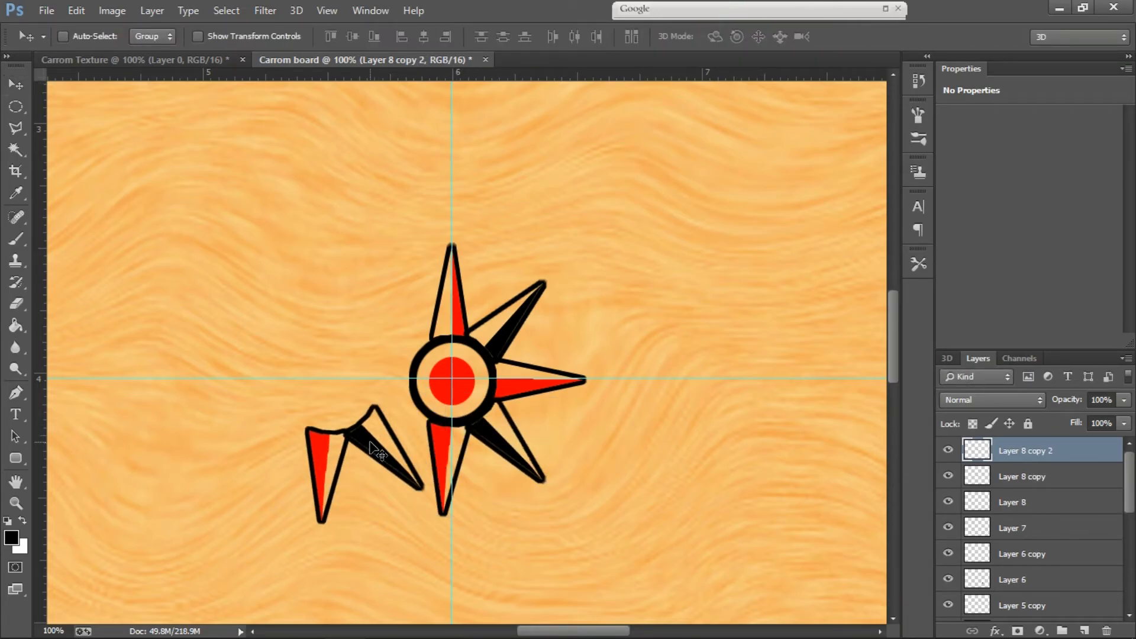
{"action": "key", "text": "ctrl+t"}
{"action": "left_click_drag", "start_coordinate": [439, 392], "coordinate": [456, 512]}
{"action": "left_click_drag", "start_coordinate": [389, 468], "coordinate": [390, 427]}
{"action": "left_click_drag", "start_coordinate": [419, 330], "coordinate": [443, 345]}
{"action": "key", "text": "Right"}
{"action": "key", "text": "Up"}
{"action": "key", "text": "Up"}
{"action": "key", "text": "Right"}
{"action": "key", "text": "Right"}
{"action": "key", "text": "Right"}
{"action": "key", "text": "Up"}
{"action": "key", "text": "Up"}
{"action": "key", "text": "Right"}
{"action": "key", "text": "Right"}
{"action": "key", "text": "Right"}
{"action": "key", "text": "Right"}
{"action": "key", "text": "Right"}
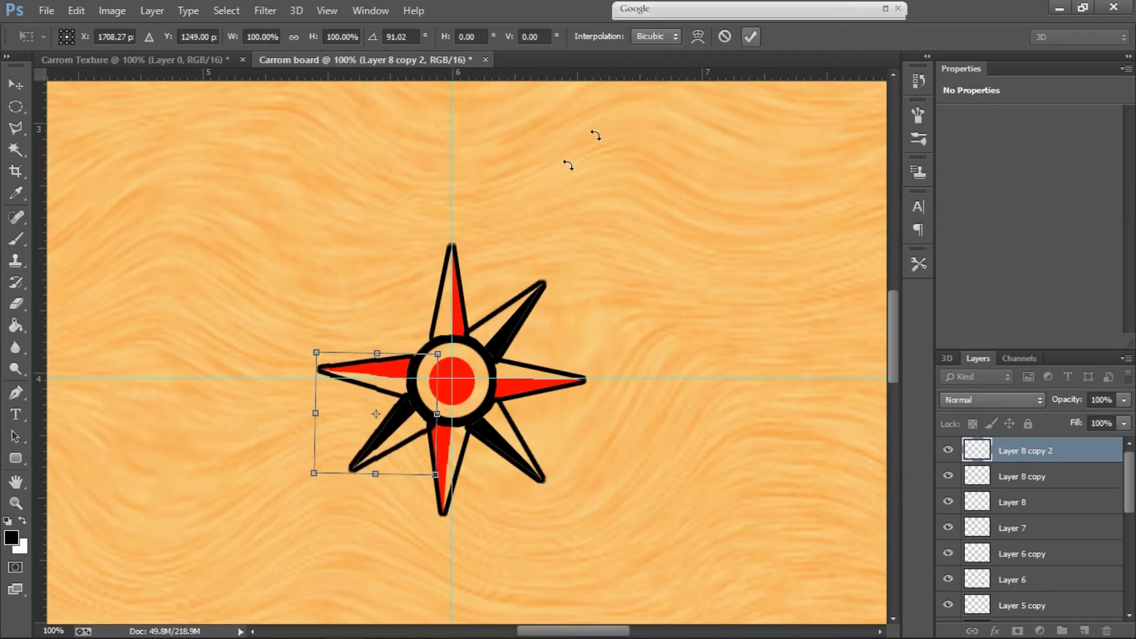
{"action": "left_click", "coordinate": [751, 36]}
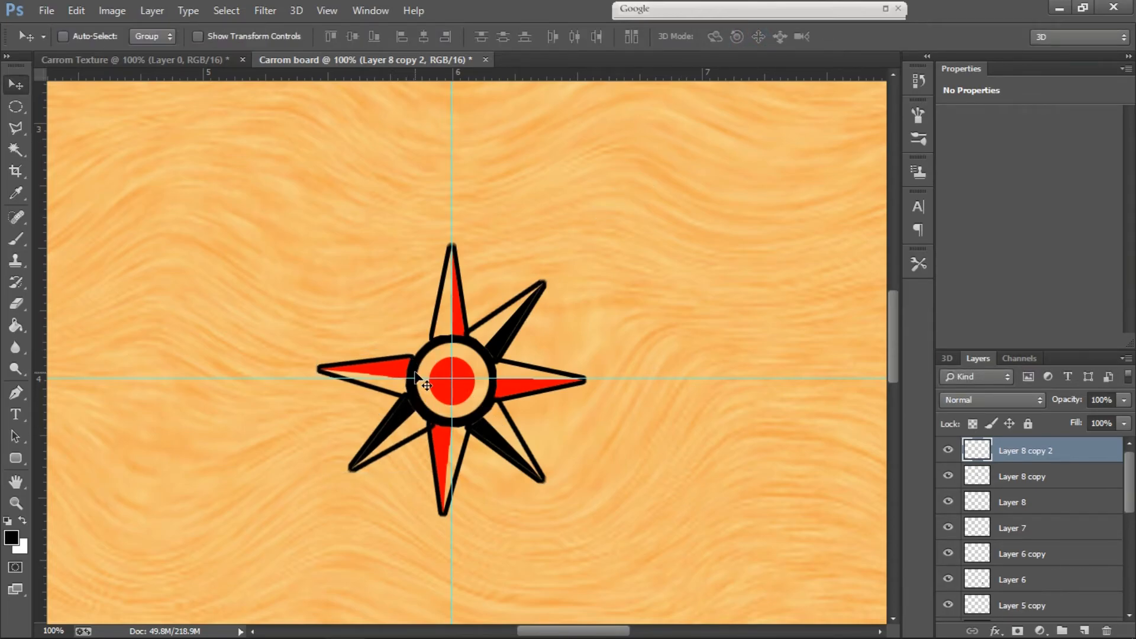
{"action": "left_click", "coordinate": [978, 504], "text": "ctrl"}
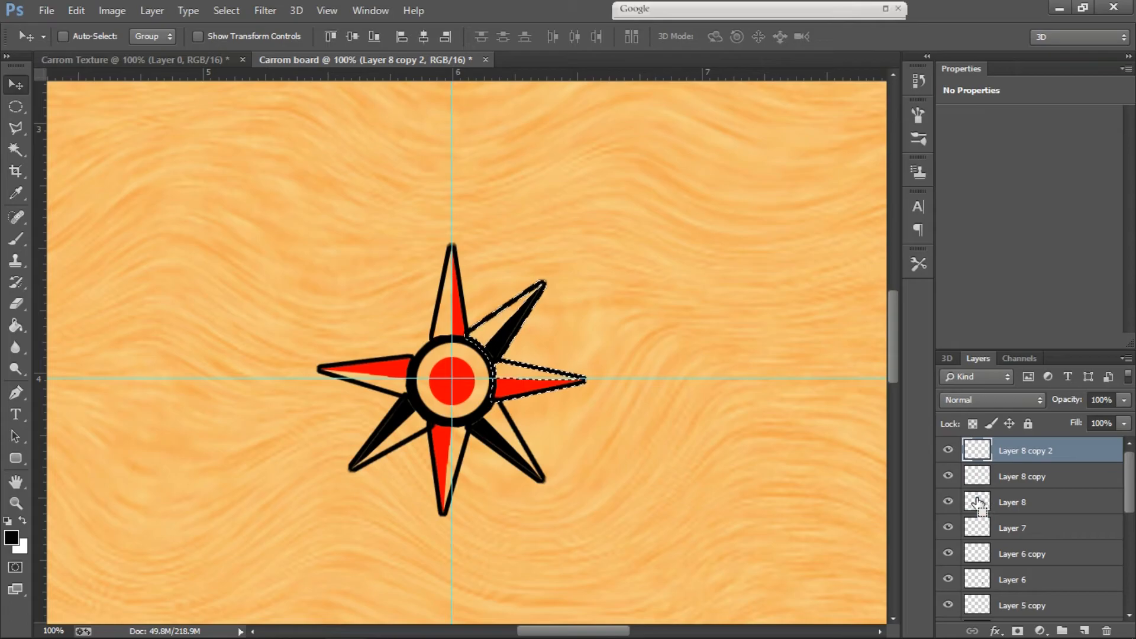
{"action": "key", "text": "ctrl+d"}
{"action": "left_click", "coordinate": [974, 535], "text": "ctrl"}
{"action": "key", "text": "ctrl+d"}
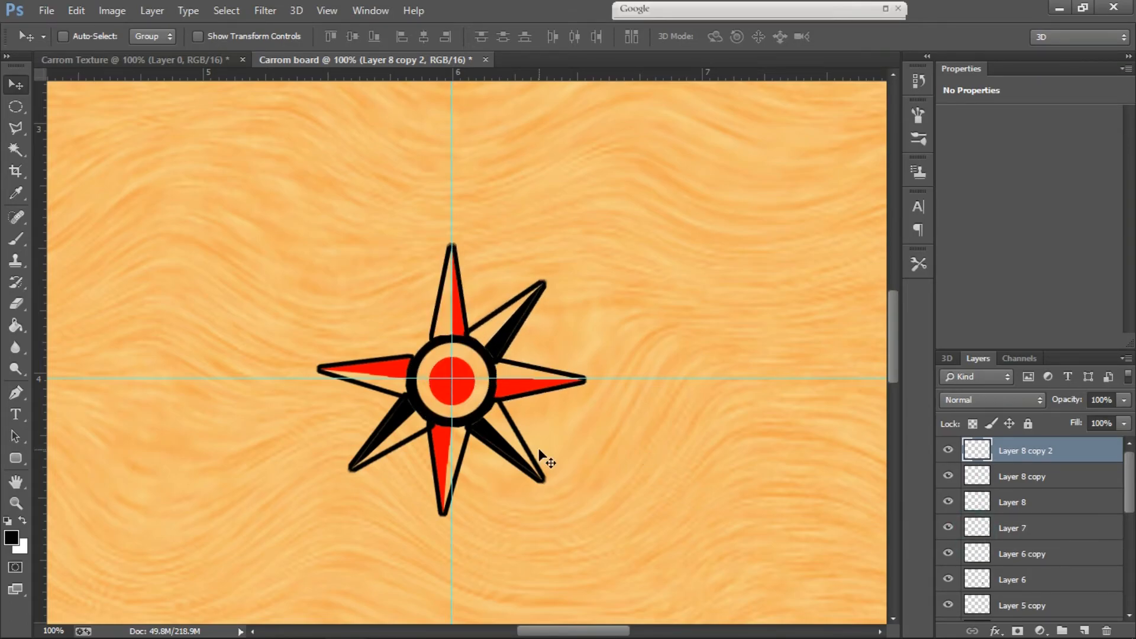
- On a new layer, outline a triangular selection pointing diagonally up-left from the ring, in the gap between the upper and left spikes
{"action": "key", "text": "ctrl+plus"}
{"action": "key", "text": "l"}
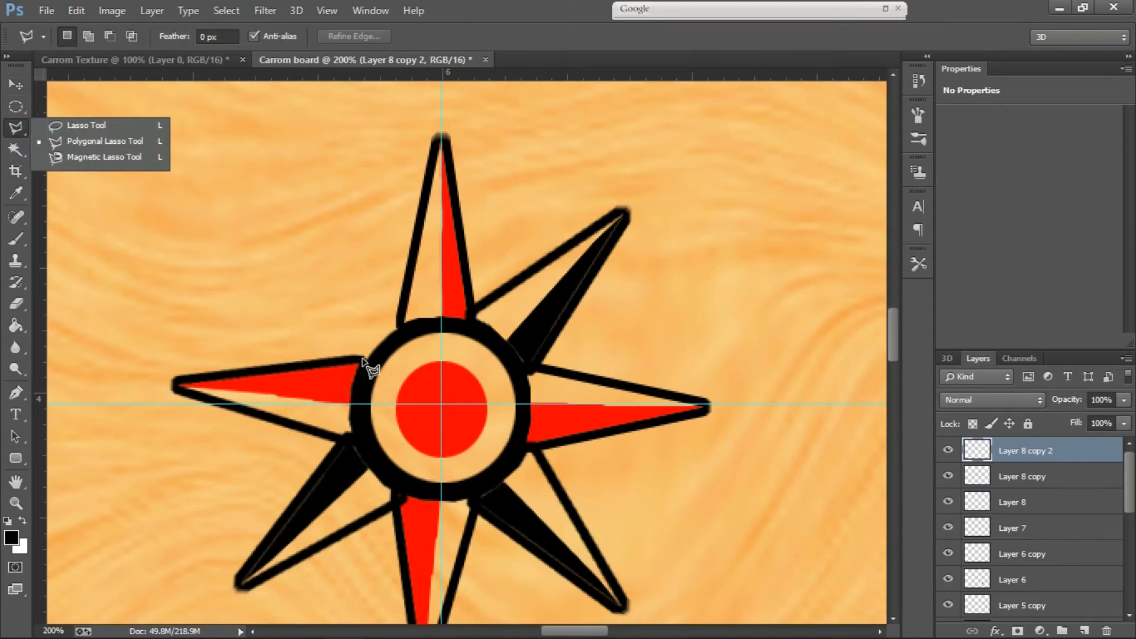
{"action": "left_click", "coordinate": [16, 128]}
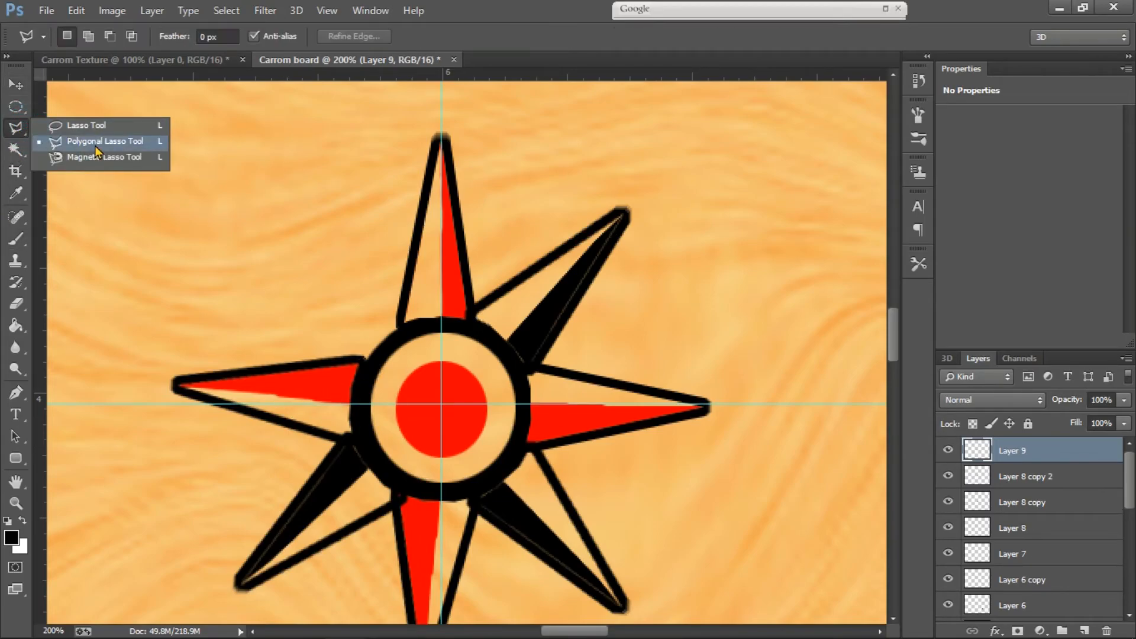
{"action": "left_click", "coordinate": [94, 144]}
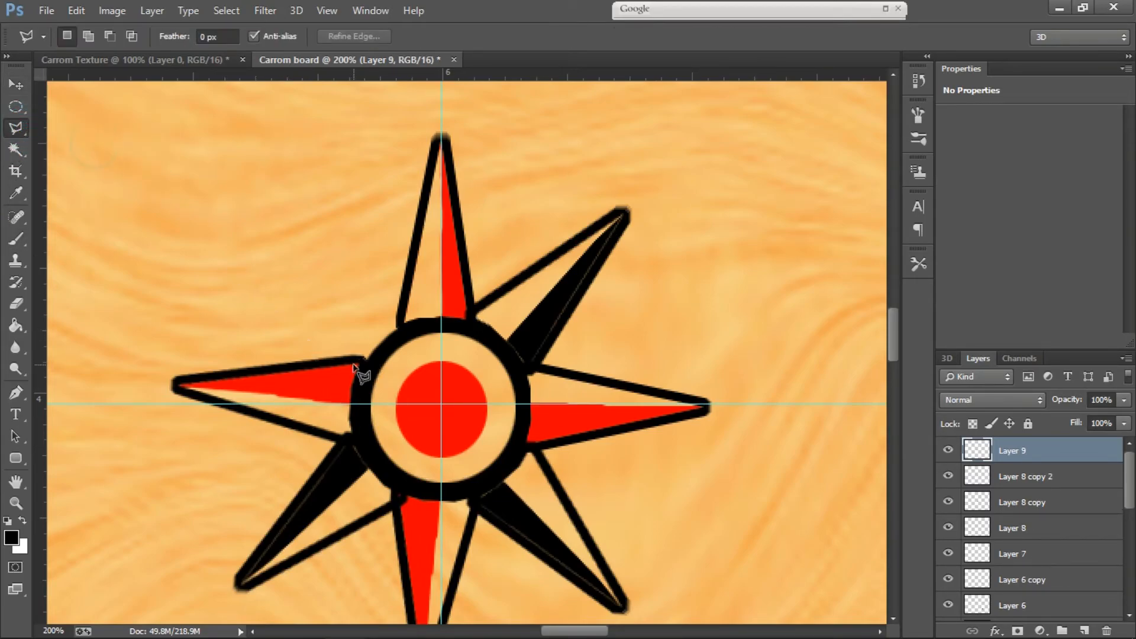
{"action": "left_click", "coordinate": [235, 212]}
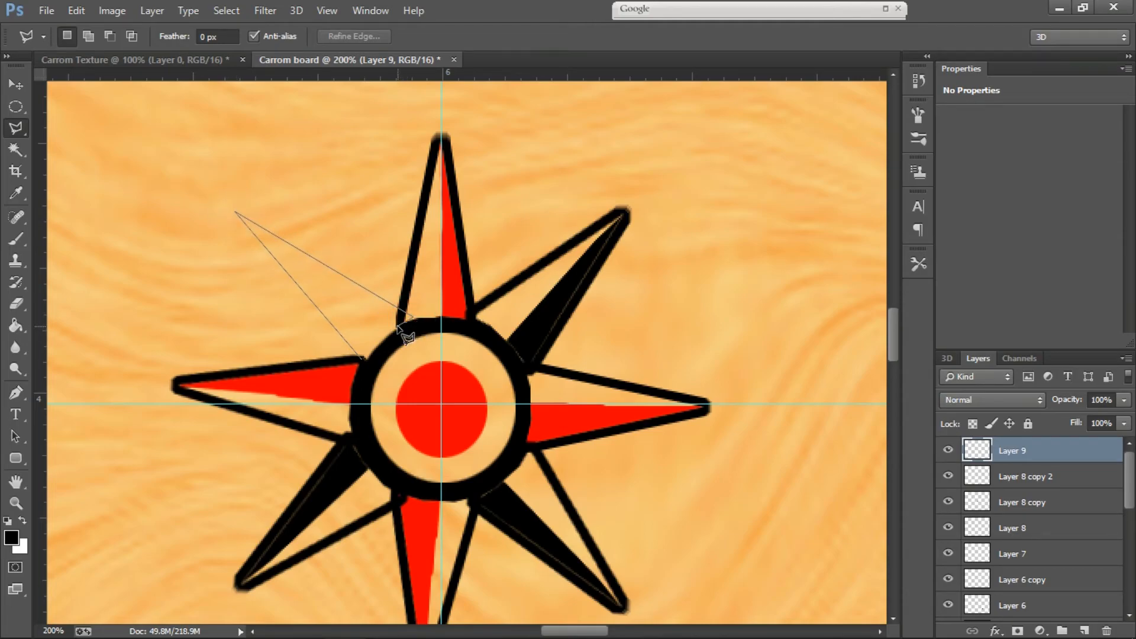
{"action": "left_click", "coordinate": [372, 354]}
- Stroke the up-left triangular selection with a black outline
{"action": "left_click", "coordinate": [77, 10]}
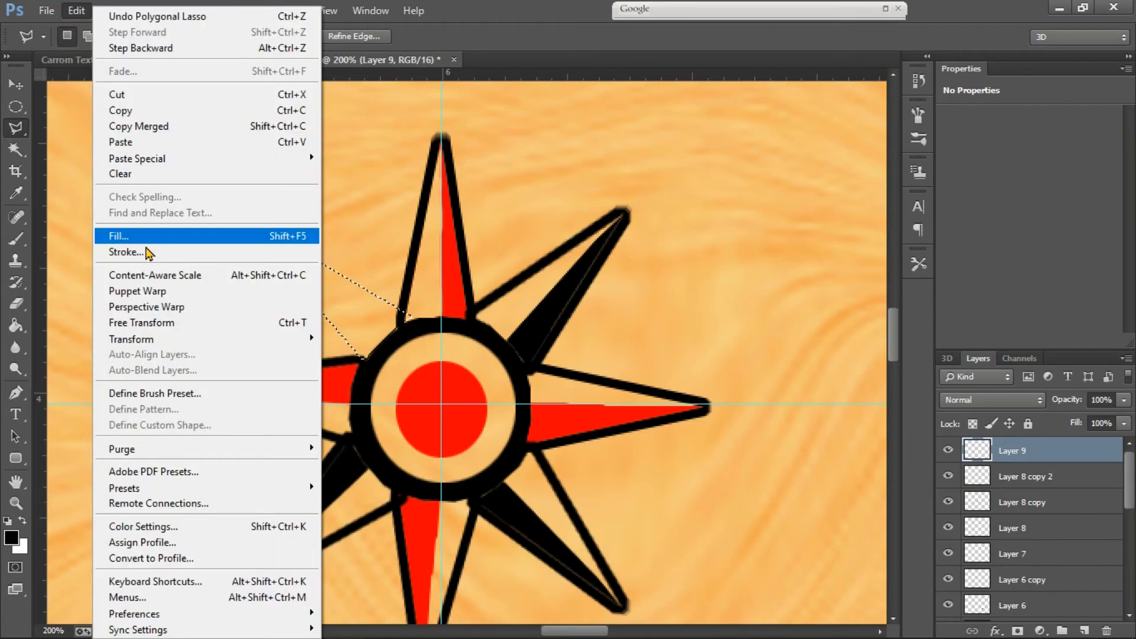
{"action": "left_click", "coordinate": [146, 250]}
{"action": "left_click", "coordinate": [809, 129]}
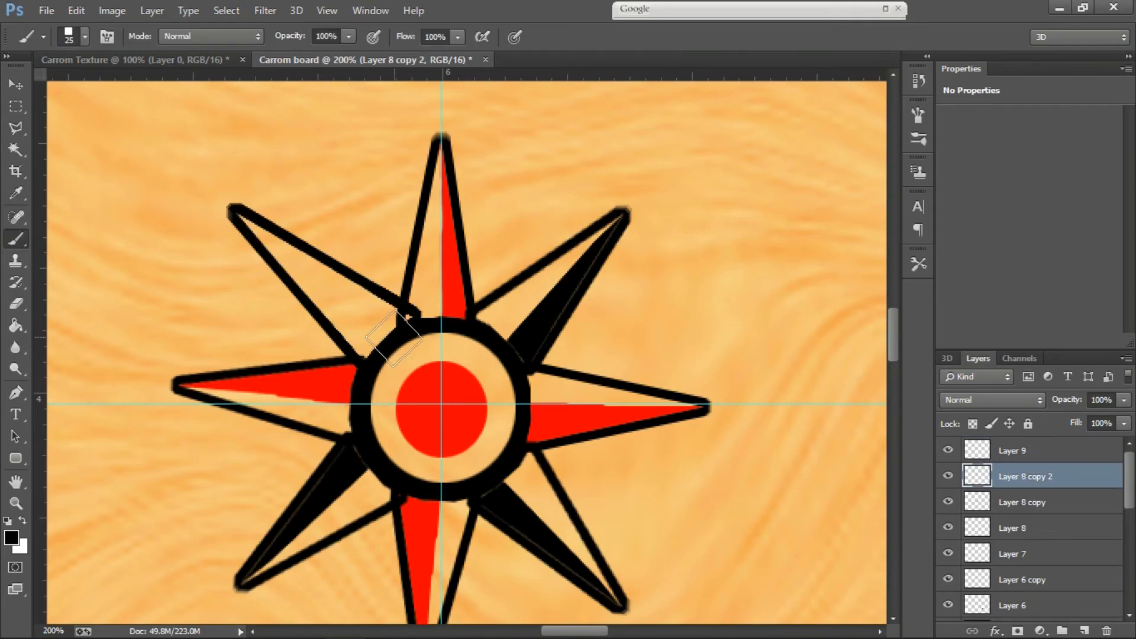
- With a smaller black brush, paint the outer part of the up-left spike's upper half on Layer 8 copy 2
{"action": "key", "text": "ctrl+plus"}
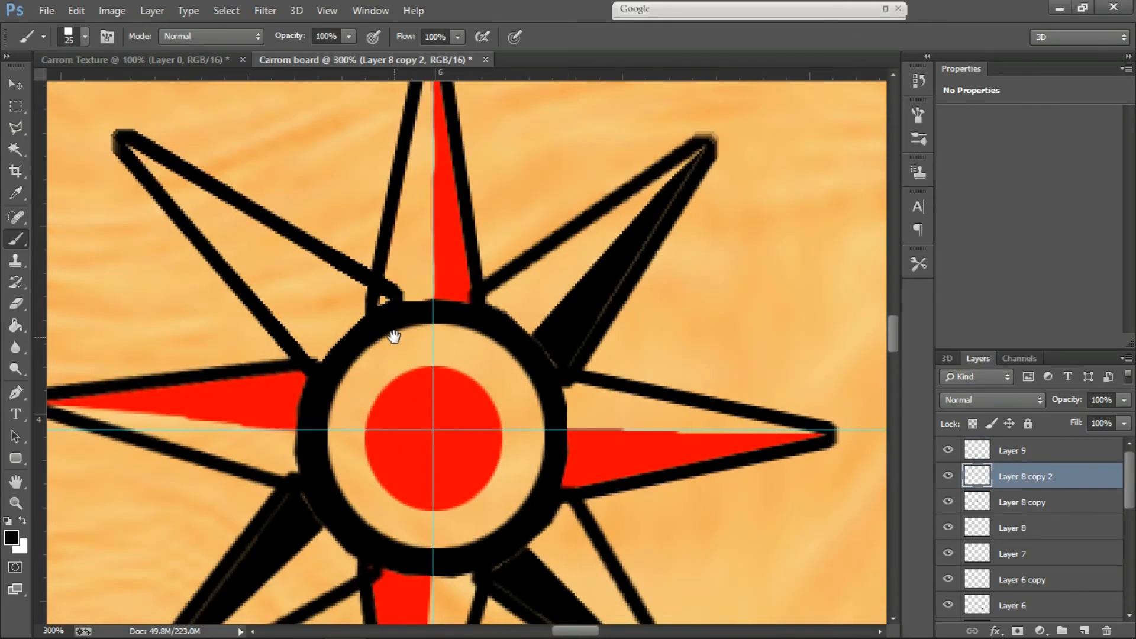
{"action": "left_click_drag", "start_coordinate": [393, 332], "coordinate": [447, 436], "text": "space"}
{"action": "key", "text": "bracketleft"}
{"action": "key", "text": "bracketleft"}
{"action": "key", "text": "bracketleft"}
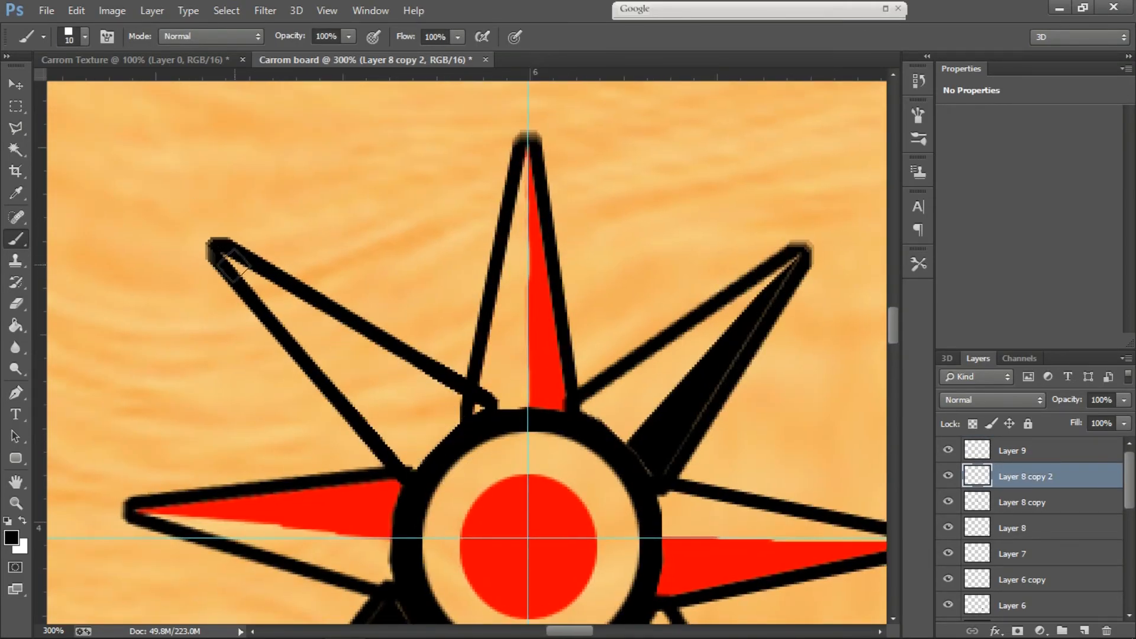
{"action": "left_click", "coordinate": [1024, 451]}
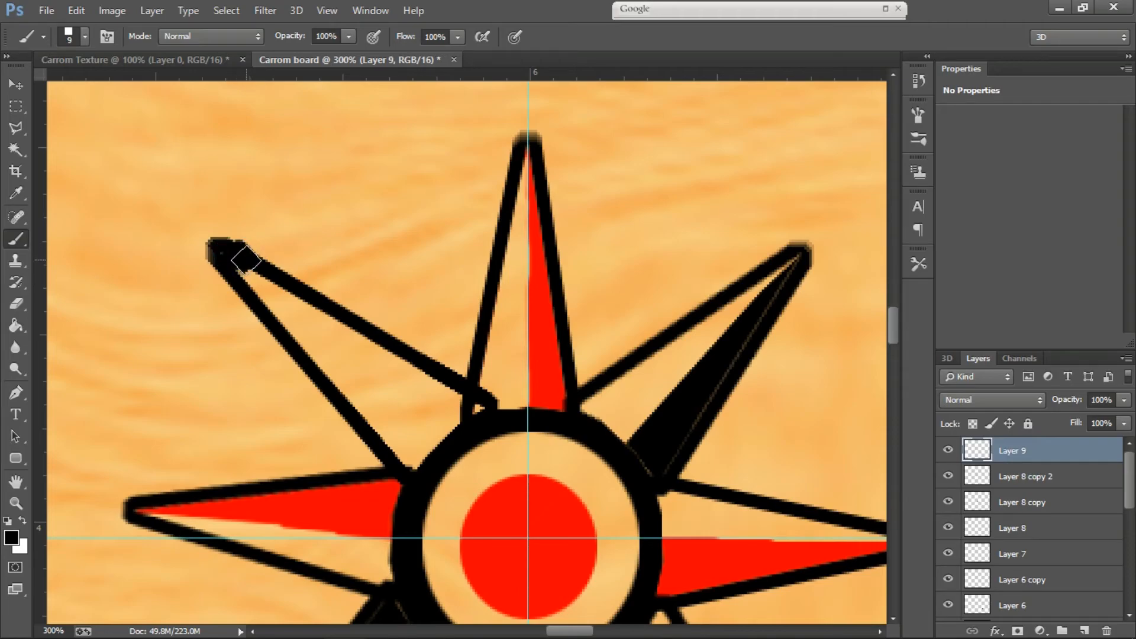
{"action": "key", "text": "alt+bracketleft"}
{"action": "key", "text": "bracketleft"}
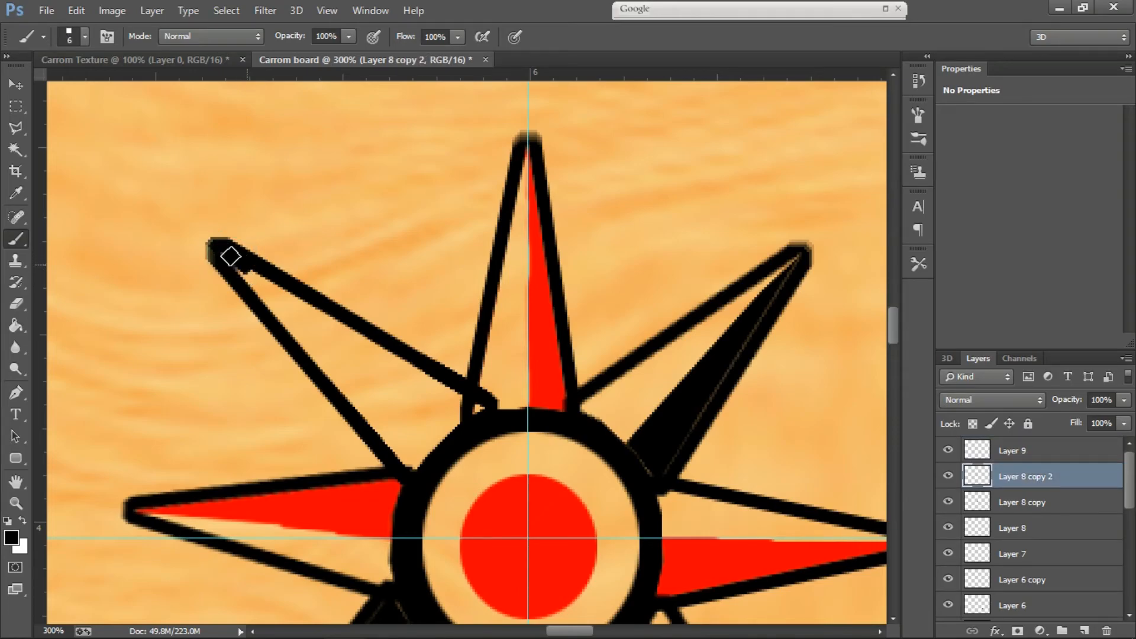
{"action": "key", "text": "bracketright"}
{"action": "left_click_drag", "start_coordinate": [317, 311], "coordinate": [364, 346]}
{"action": "key", "text": "ctrl+z"}
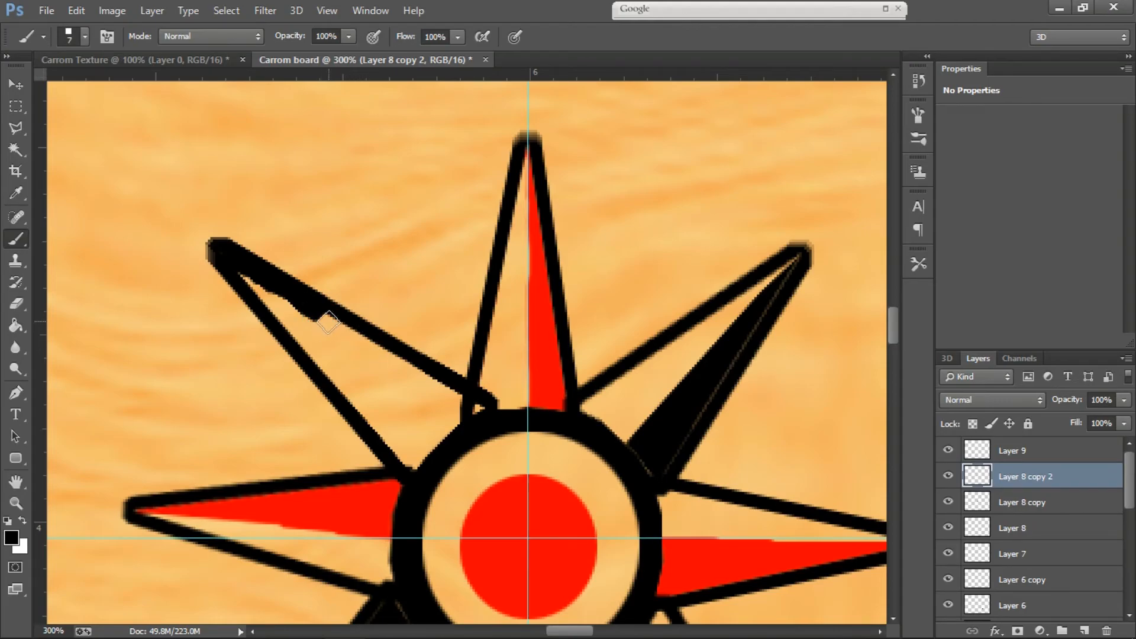
- Fill the remaining upper half of the up-left spike with black down to the ring
{"action": "left_click", "coordinate": [325, 321]}
{"action": "left_click", "coordinate": [461, 411]}
{"action": "left_click", "coordinate": [332, 322], "text": "shift"}
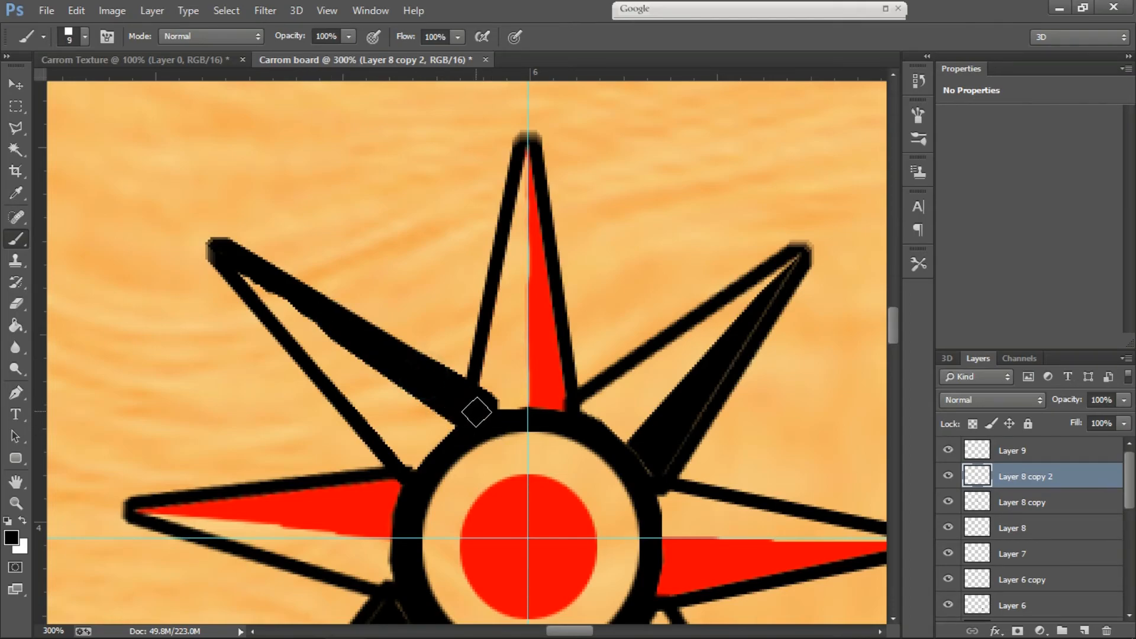
{"action": "key", "text": "ctrl+0"}
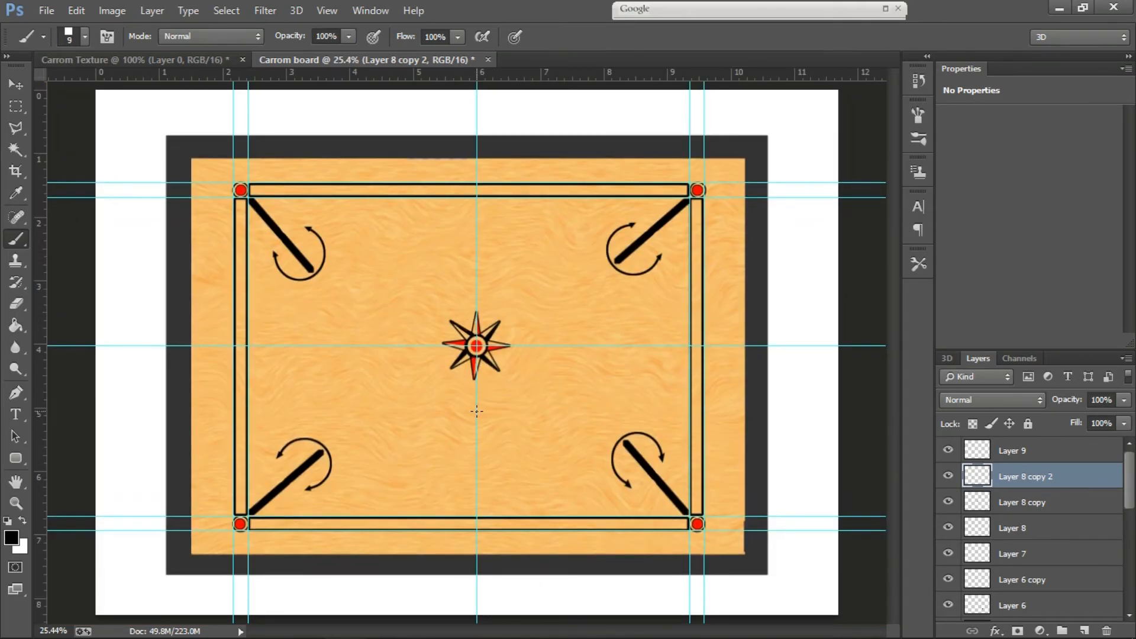
{"action": "key", "text": "ctrl+plus"}
{"action": "key", "text": "ctrl+plus"}
{"action": "key", "text": "ctrl+minus"}
{"action": "key", "text": "ctrl+plus"}
{"action": "key", "text": "ctrl+minus"}
{"action": "key", "text": "ctrl+minus"}
{"action": "key", "text": "ctrl+0"}
- Toggle the visibility of individual layers between Layer 5 and Layer 7 to find where the central star's layers begin
{"action": "key", "text": "v"}
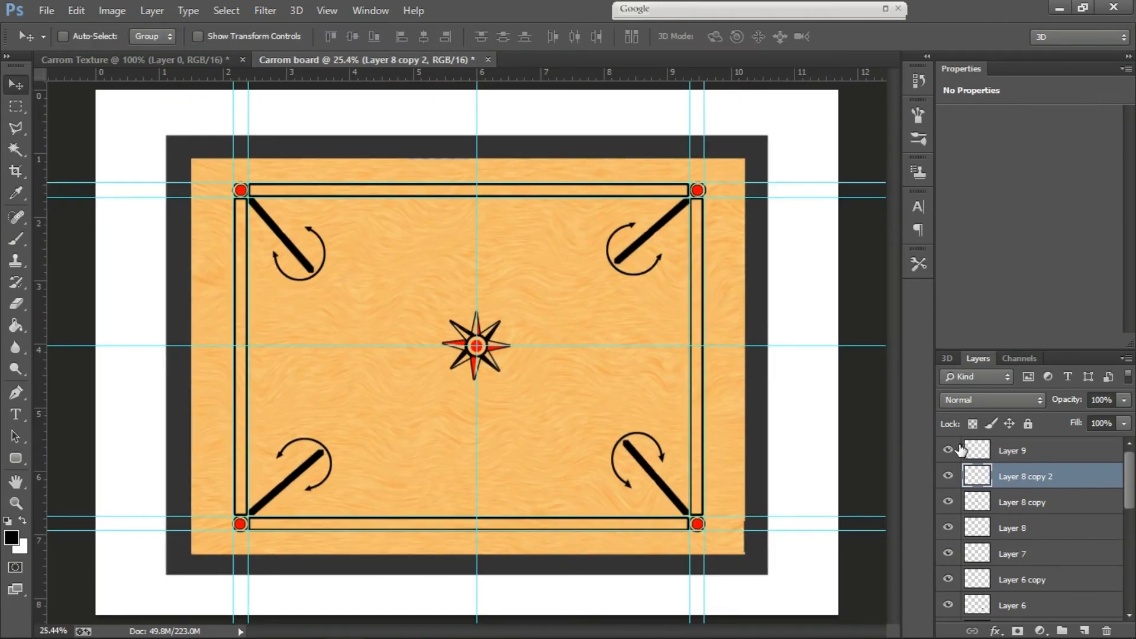
{"action": "left_click", "coordinate": [1030, 452]}
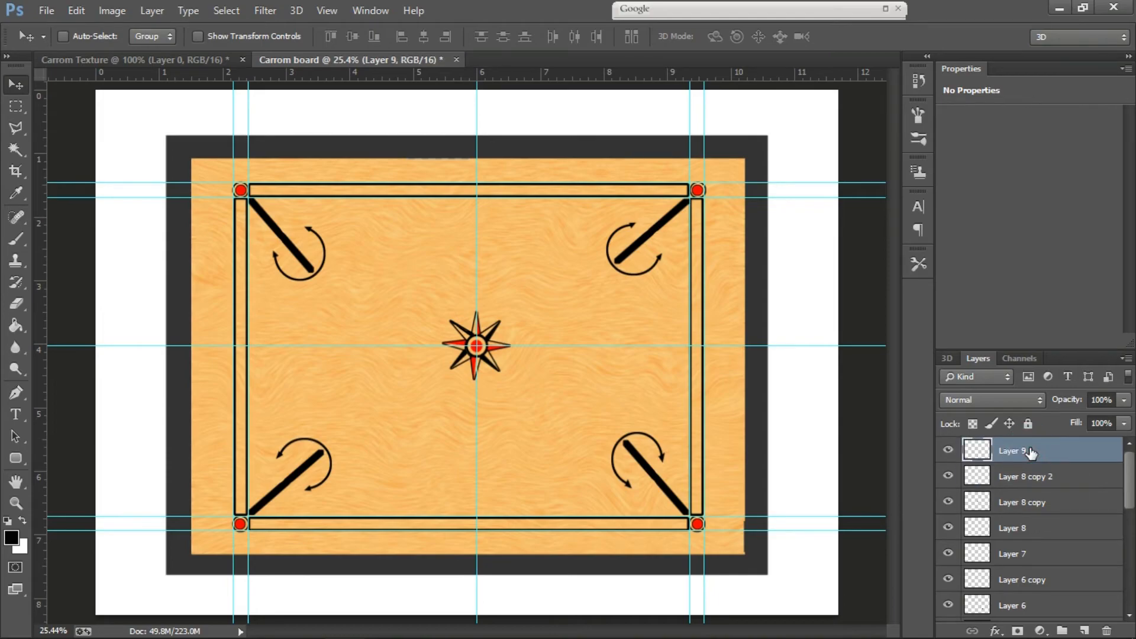
{"action": "left_click_drag", "start_coordinate": [1131, 488], "coordinate": [1131, 545]}
{"action": "left_click", "coordinate": [949, 489]}
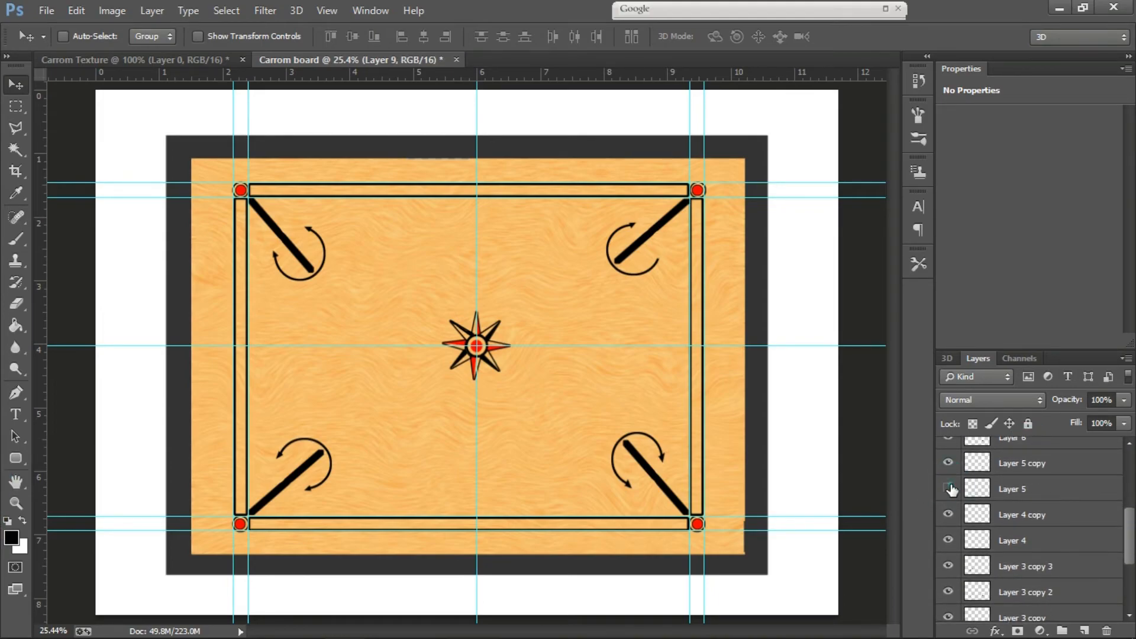
{"action": "scroll", "coordinate": [1028, 475], "scroll_direction": "up", "scroll_amount": 4}
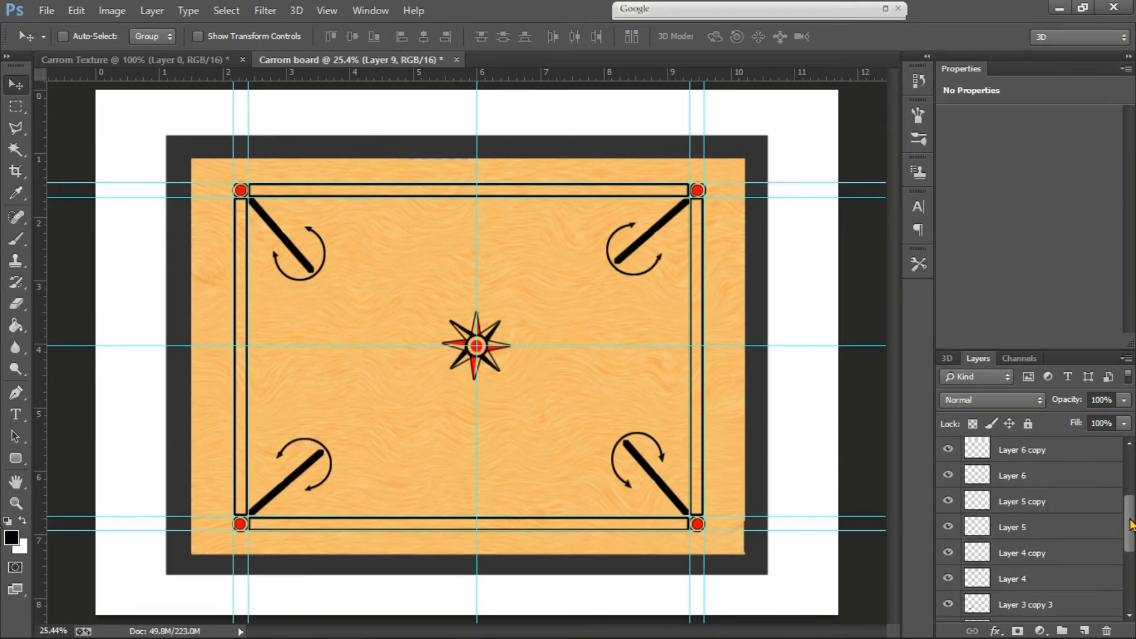
{"action": "left_click", "coordinate": [948, 478]}
{"action": "left_click", "coordinate": [949, 478]}
{"action": "left_click", "coordinate": [949, 504]}
{"action": "left_click", "coordinate": [949, 504]}
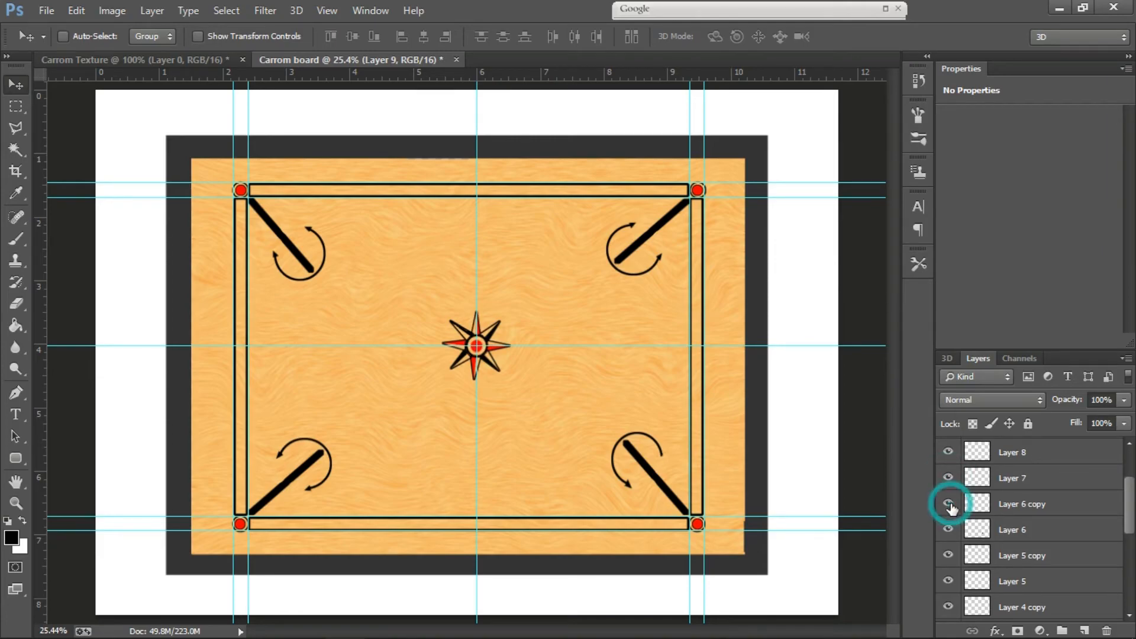
{"action": "left_click", "coordinate": [949, 478]}
{"action": "left_click", "coordinate": [949, 478]}
- Group the central star's layers from Layer 9 down to Layer 7 and check the group by toggling its visibility
{"action": "left_click", "coordinate": [1028, 480], "text": "shift"}
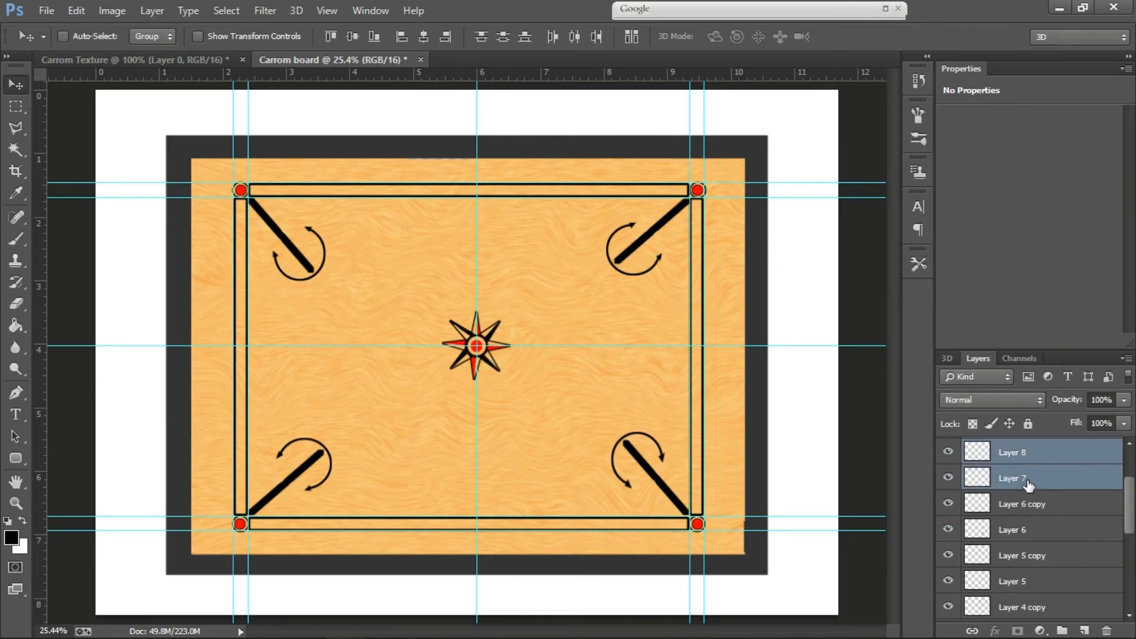
{"action": "key", "text": "ctrl+g"}
{"action": "left_click", "coordinate": [948, 447]}
{"action": "left_click", "coordinate": [948, 447]}
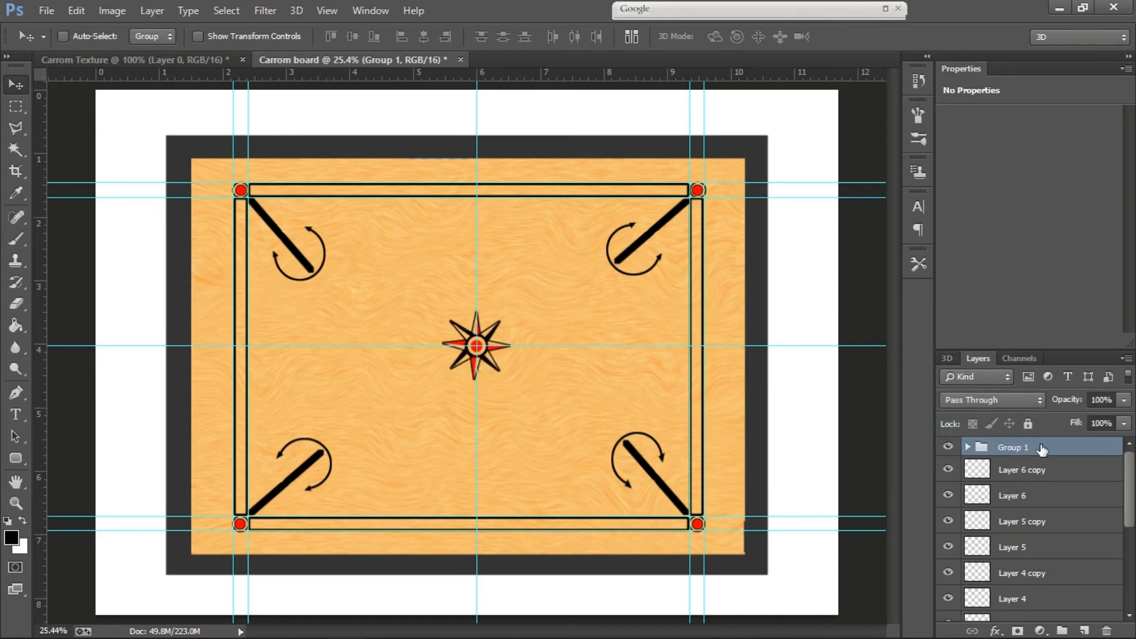
- Scale the star group to about 161% around the board's center
{"action": "key", "text": "ctrl+t"}
{"action": "left_click_drag", "start_coordinate": [510, 381], "coordinate": [538, 407]}
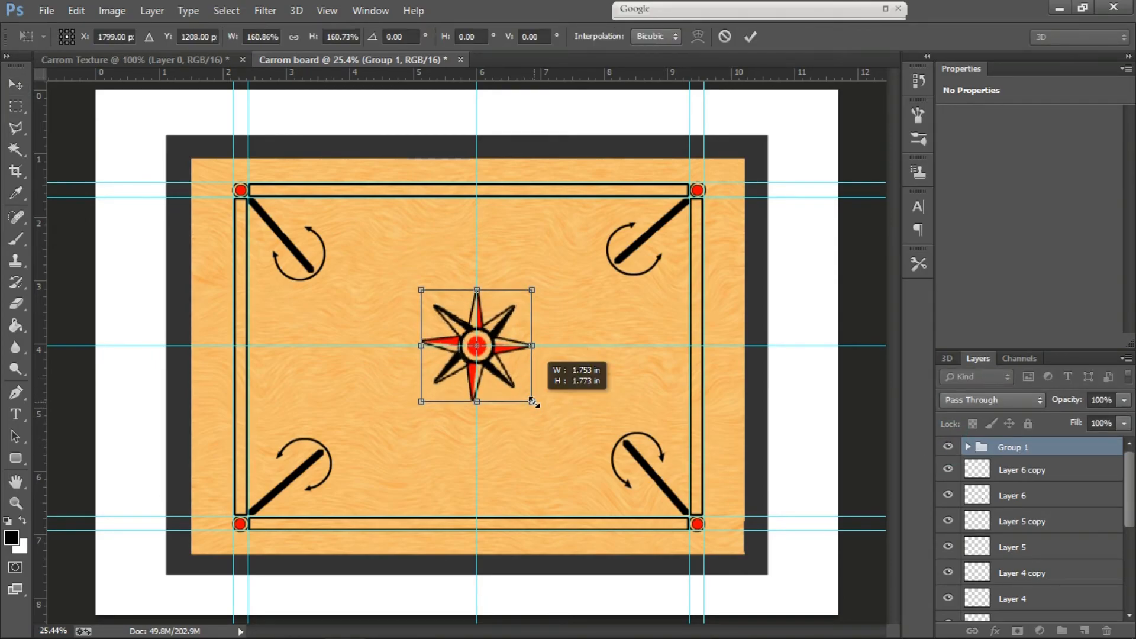
{"action": "left_click", "coordinate": [751, 36]}
{"action": "left_click", "coordinate": [16, 106]}
{"action": "left_click", "coordinate": [64, 122]}
{"action": "left_click_drag", "start_coordinate": [420, 289], "coordinate": [533, 407]}
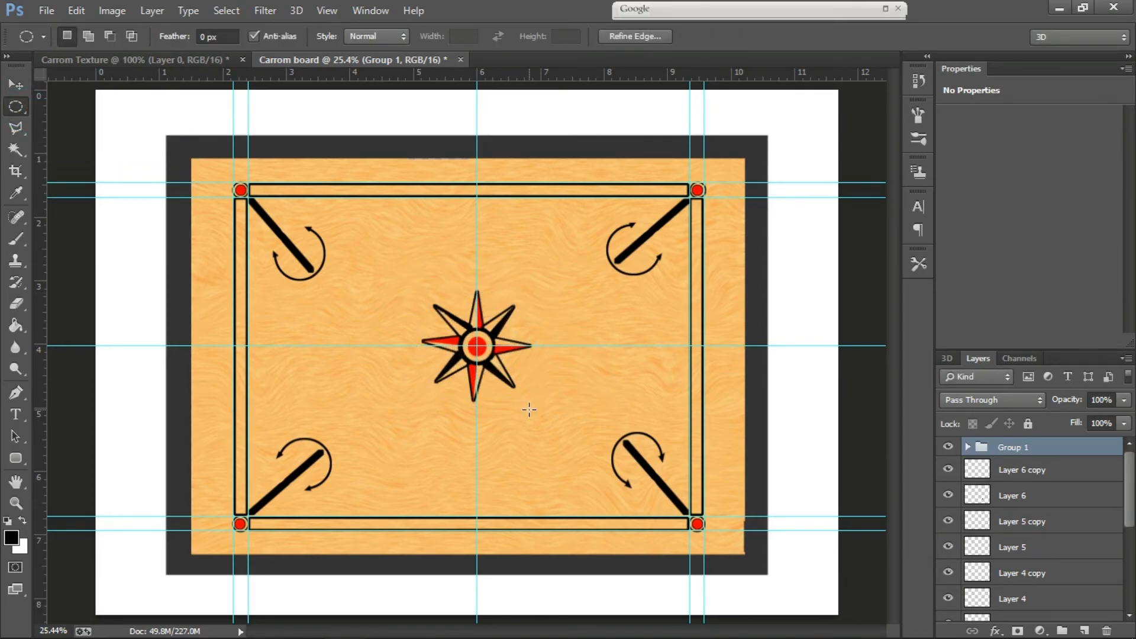
{"action": "key", "text": "ctrl+plus"}
{"action": "key", "text": "ctrl+d"}
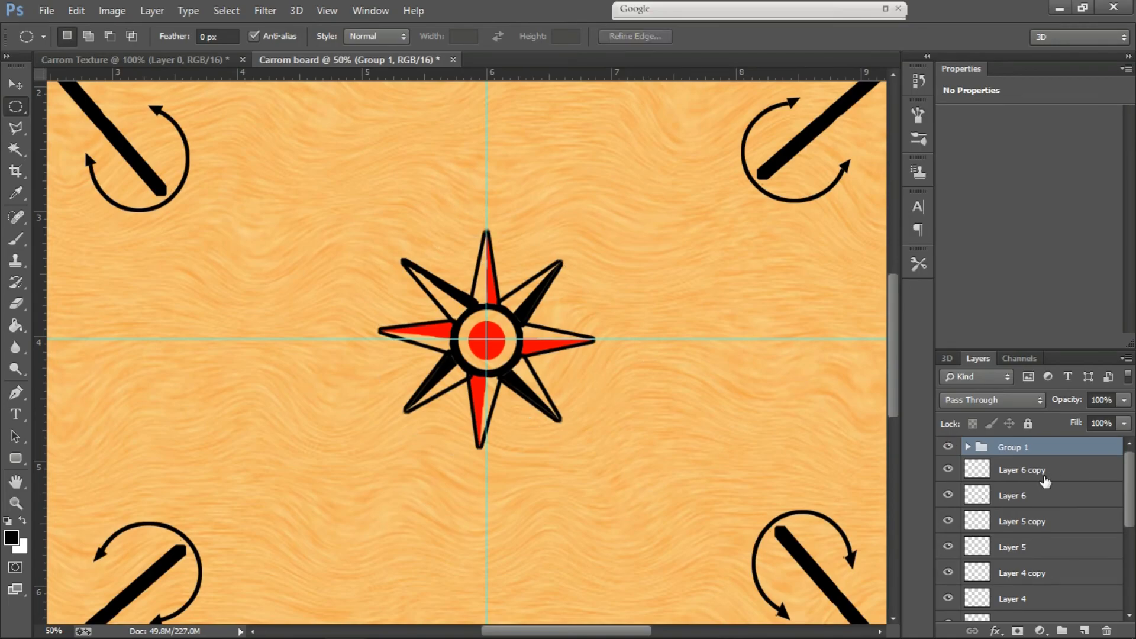
- On a new layer, draw a circular selection around the star and transform it to about 98% width and 103% height
{"action": "left_click", "coordinate": [1085, 631]}
{"action": "right_click", "coordinate": [16, 107]}
{"action": "left_click", "coordinate": [94, 119]}
{"action": "left_click_drag", "start_coordinate": [367, 218], "coordinate": [599, 451]}
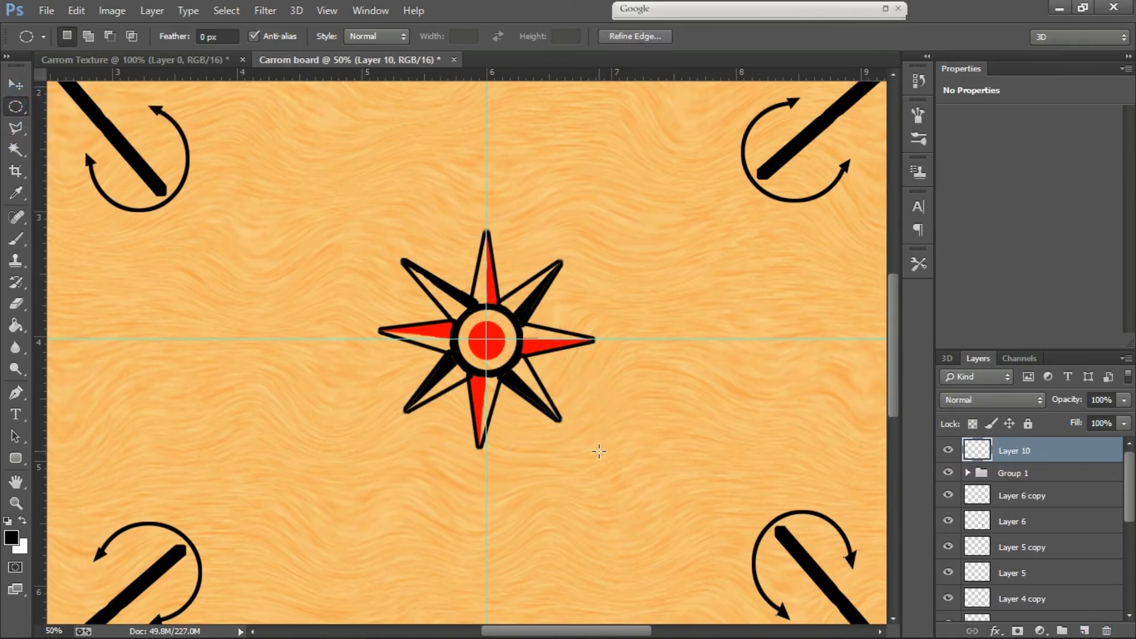
{"action": "right_click", "coordinate": [373, 366]}
{"action": "left_click", "coordinate": [450, 223]}
{"action": "left_click_drag", "start_coordinate": [602, 215], "coordinate": [597, 218]}
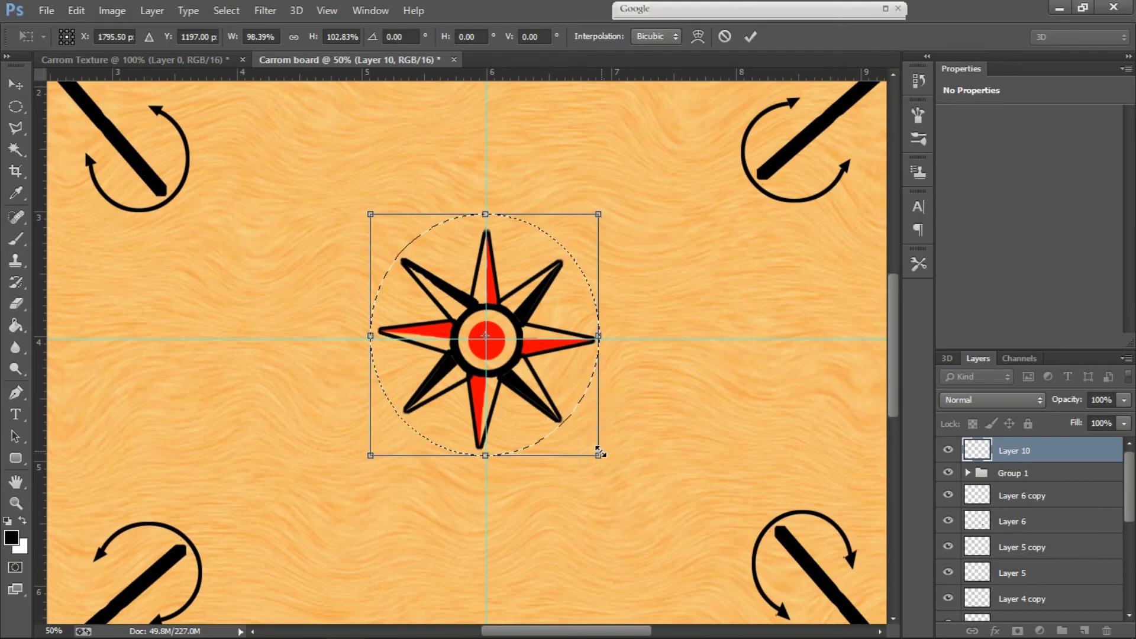
{"action": "left_click", "coordinate": [751, 36]}
- Stroke the circular selection with an 8 px black outline on the outside and deselect it
{"action": "left_click", "coordinate": [76, 10]}
{"action": "left_click", "coordinate": [158, 251]}
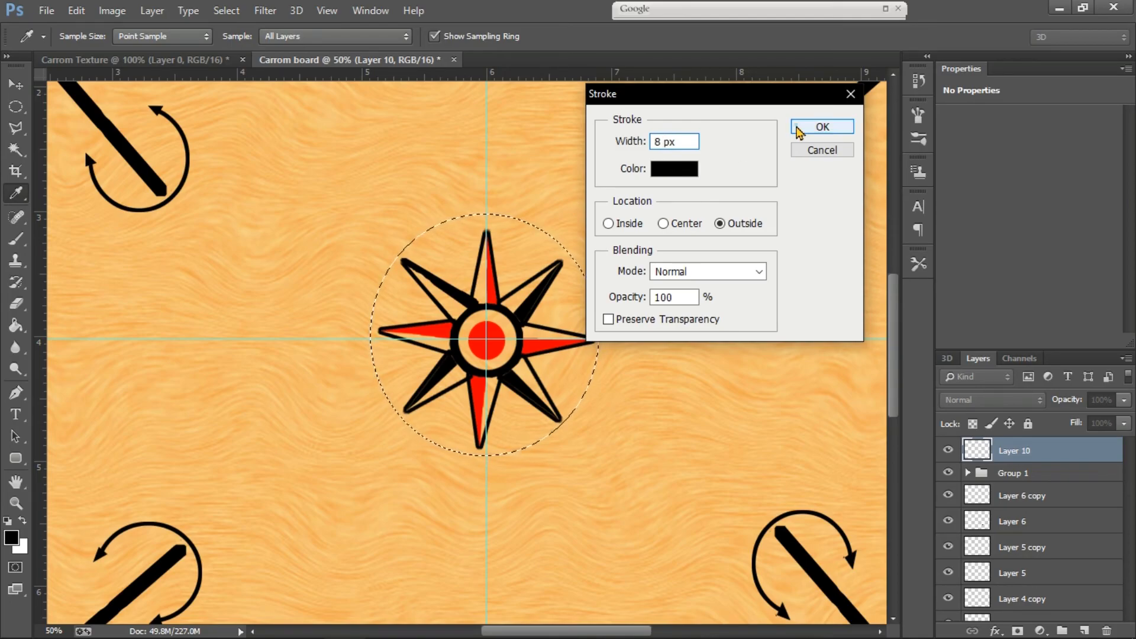
{"action": "left_click", "coordinate": [821, 127]}
{"action": "key", "text": "ctrl+0"}
{"action": "key", "text": "ctrl+plus"}
{"action": "key", "text": "ctrl+plus"}
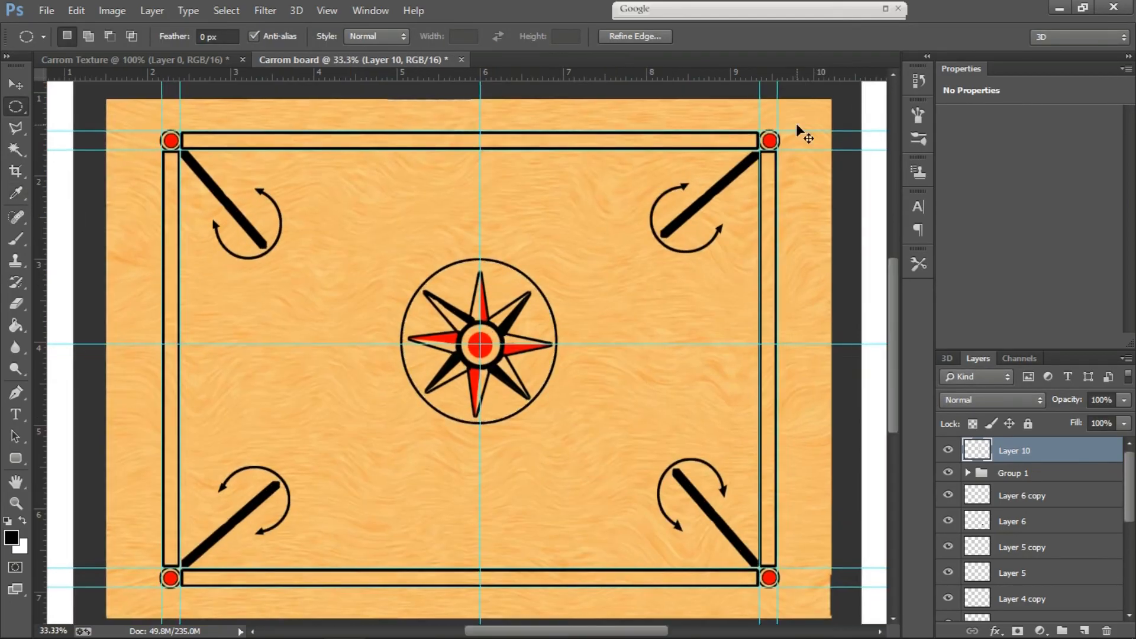
{"action": "key", "text": "ctrl+d"}
- Scale Group 1 up slightly so the star's side spikes reach the surrounding circle
{"action": "left_click", "coordinate": [1029, 473]}
{"action": "key", "text": "ctrl+t"}
{"action": "left_click_drag", "start_coordinate": [593, 450], "coordinate": [601, 454]}
{"action": "left_click", "coordinate": [750, 38]}
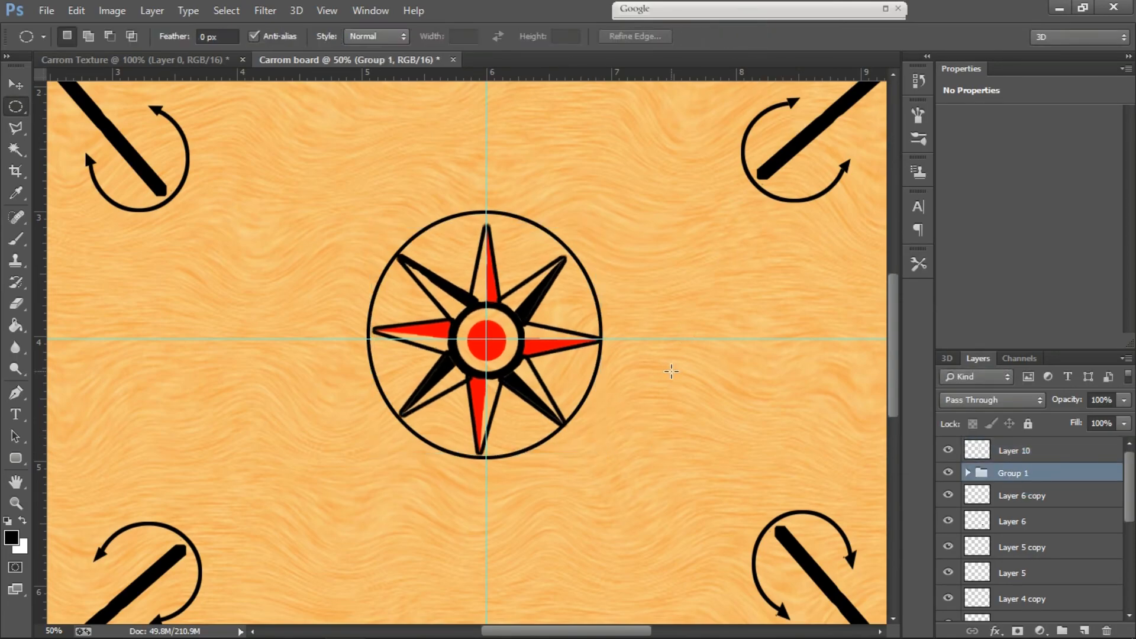
- Hide the guides and, on a new layer, place a small circular selection in the wood surface's upper-left corner
{"action": "left_click", "coordinate": [1014, 451]}
{"action": "key", "text": "v"}
{"action": "left_click_drag", "start_coordinate": [230, 264], "coordinate": [474, 361]}
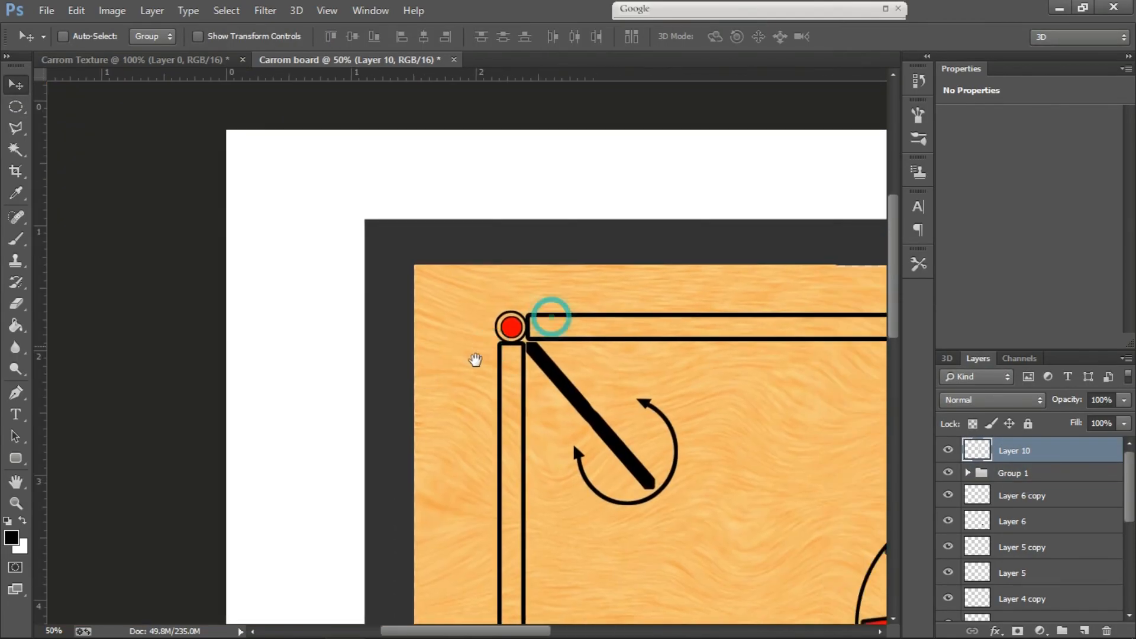
{"action": "key", "text": "m"}
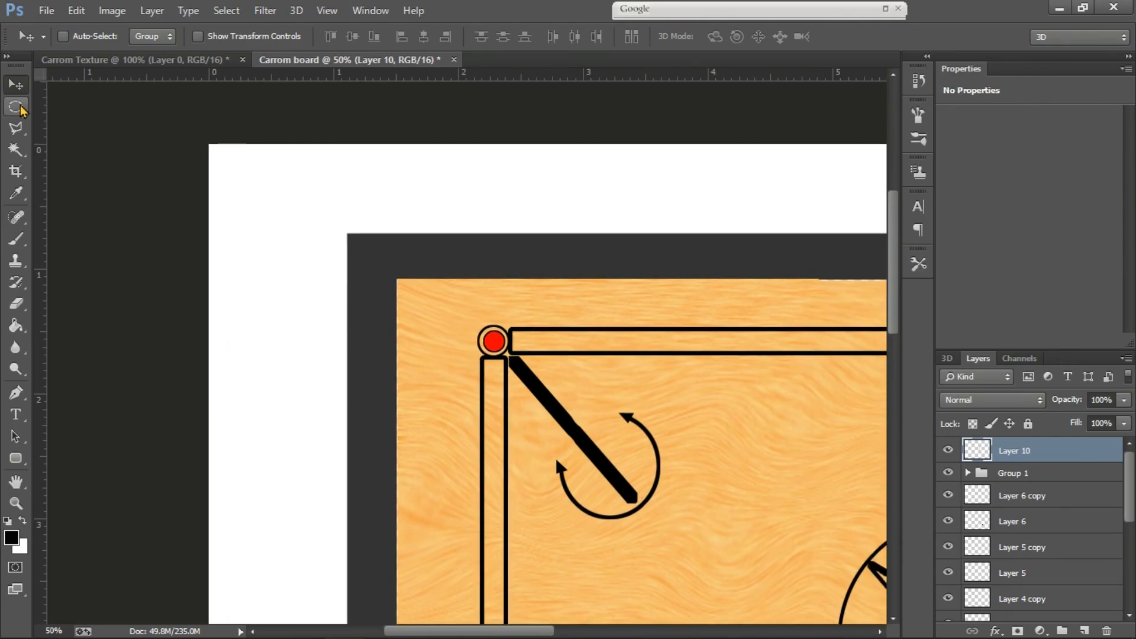
{"action": "left_click_drag", "start_coordinate": [411, 297], "coordinate": [463, 344]}
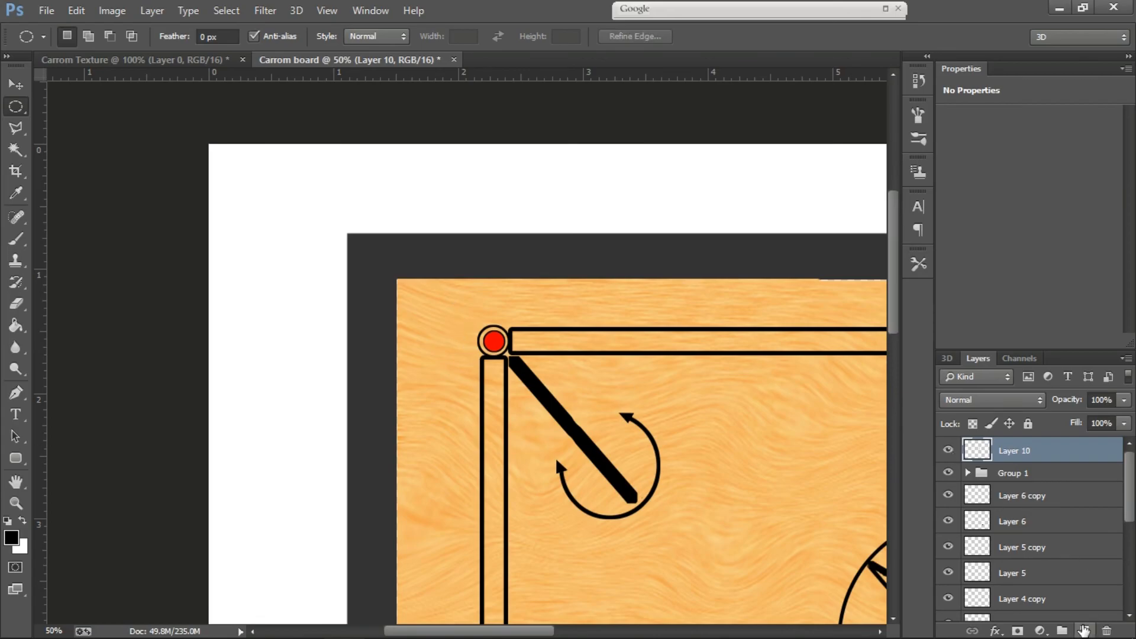
{"action": "key", "text": "ctrl+shift+alt+n"}
{"action": "mouse_move", "coordinate": [408, 290]}
{"action": "left_mouse_down"}
{"action": "mouse_move", "coordinate": [473, 342]}
{"action": "mouse_move", "coordinate": [464, 345]}
{"action": "mouse_move", "coordinate": [423, 279]}
{"action": "left_mouse_up"}
- Fill the corner circle selection with black using the Paint Bucket and deselect it
{"action": "left_click", "coordinate": [16, 325]}
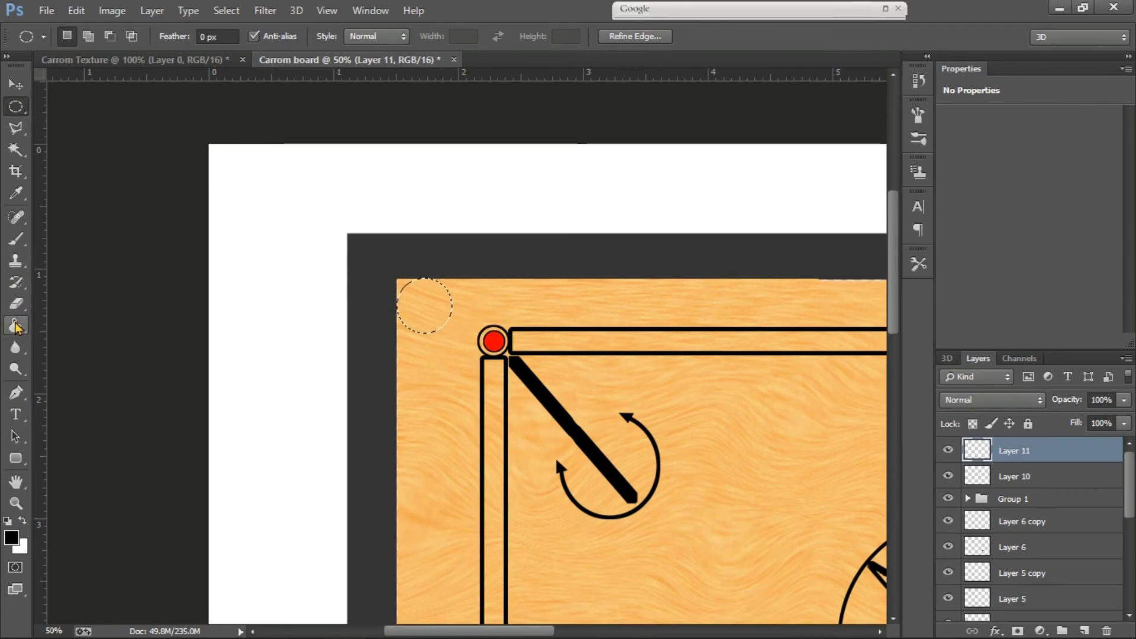
{"action": "left_click", "coordinate": [422, 319]}
{"action": "key", "text": "ctrl+d"}
- Copy the black pocket circle into the wood surface's upper-right and lower-right corners
{"action": "left_click_drag", "start_coordinate": [485, 318], "coordinate": [592, 388]}
{"action": "key", "text": "v"}
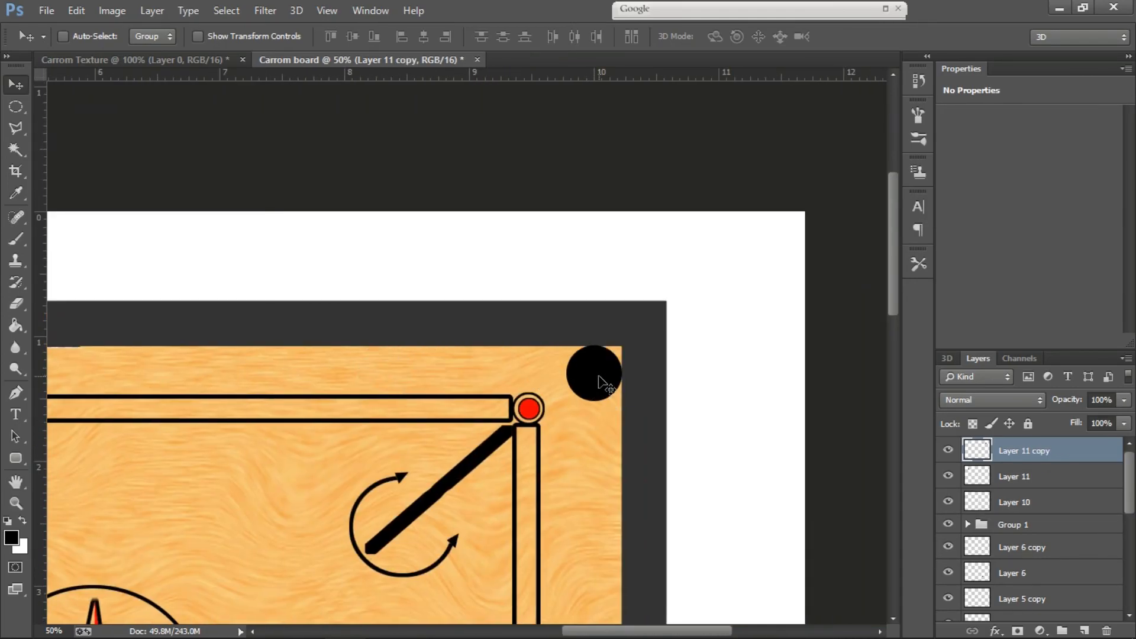
{"action": "left_click_drag", "start_coordinate": [594, 375], "coordinate": [586, 591]}
{"action": "left_click_drag", "start_coordinate": [892, 273], "coordinate": [893, 373]}
{"action": "left_click_drag", "start_coordinate": [578, 245], "coordinate": [565, 552]}
{"action": "left_click_drag", "start_coordinate": [895, 339], "coordinate": [894, 426]}
- Copy the black pocket circle into the wood surface's lower-left corner and fit the whole board in view
{"action": "left_click_drag", "start_coordinate": [571, 207], "coordinate": [281, 395]}
{"action": "left_click_drag", "start_coordinate": [622, 631], "coordinate": [510, 613]}
{"action": "left_click_drag", "start_coordinate": [747, 368], "coordinate": [91, 414]}
{"action": "key", "text": "ctrl+0"}
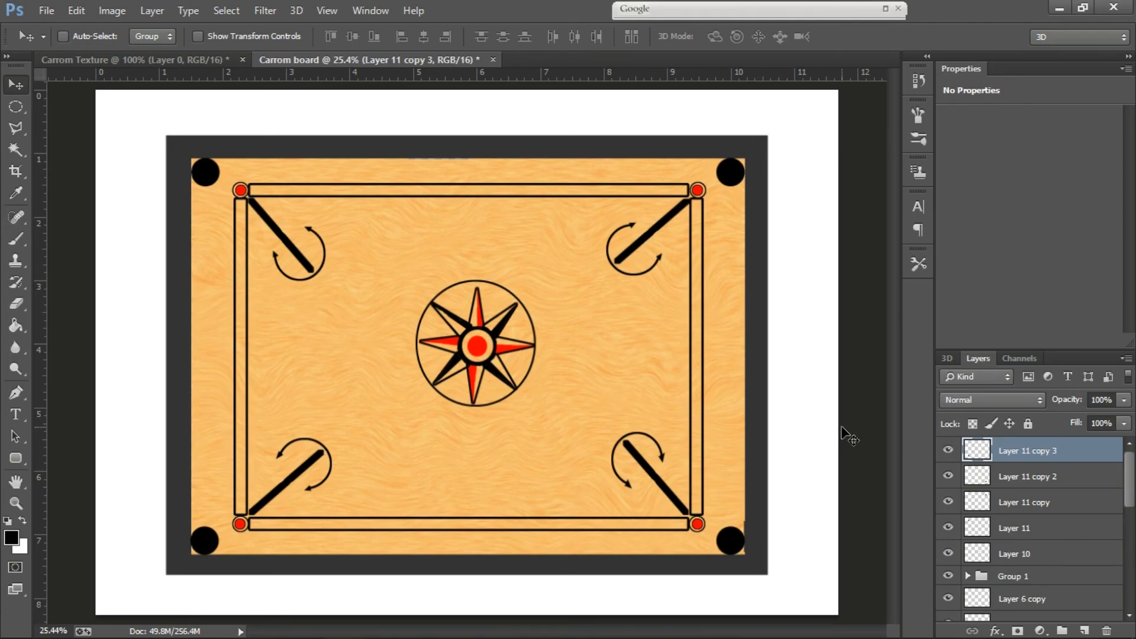
- Float the Carrom board document in its own window and maximize it
{"action": "left_click_drag", "start_coordinate": [346, 60], "coordinate": [329, 124]}
{"action": "left_click", "coordinate": [945, 122]}
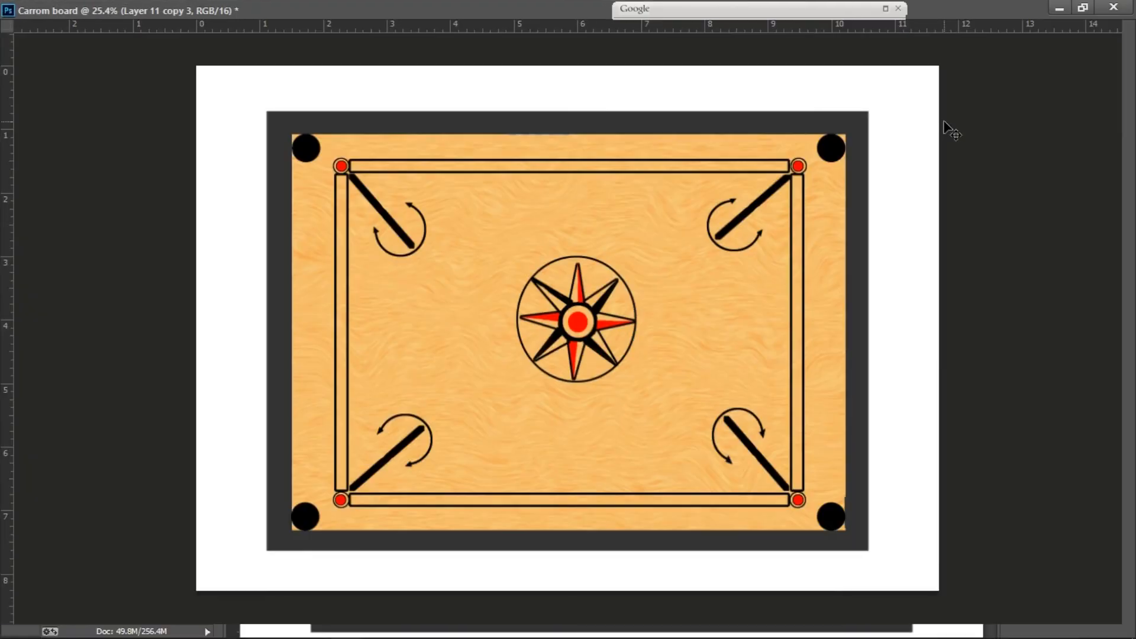